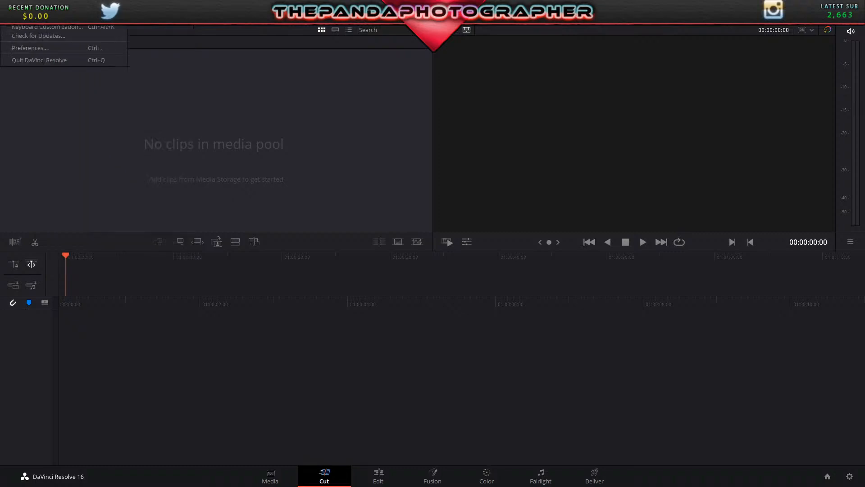
key(Right)
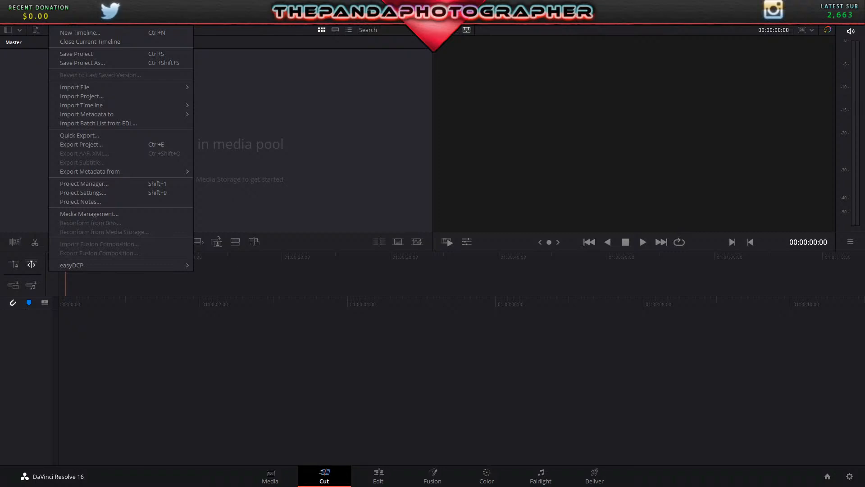
key(Left)
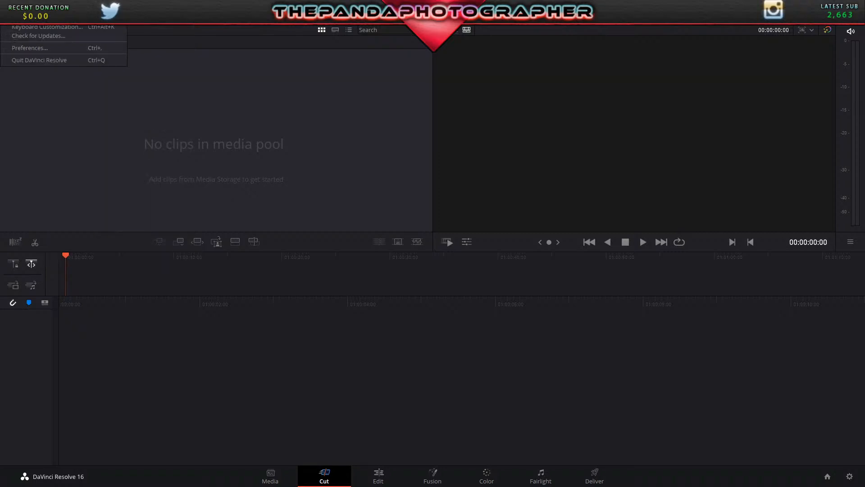
key(Right)
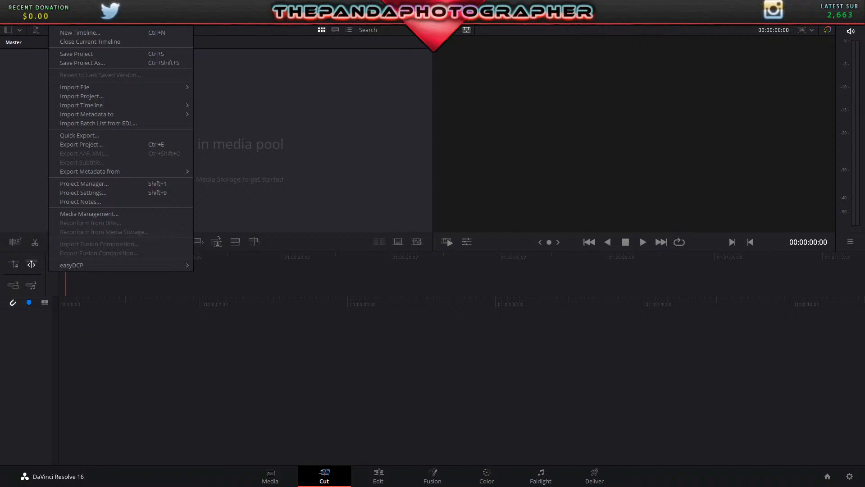
- Quit DaVinci Resolve
mouse_move(77, 104)
mouse_move(35, 24)
click(35, 62)
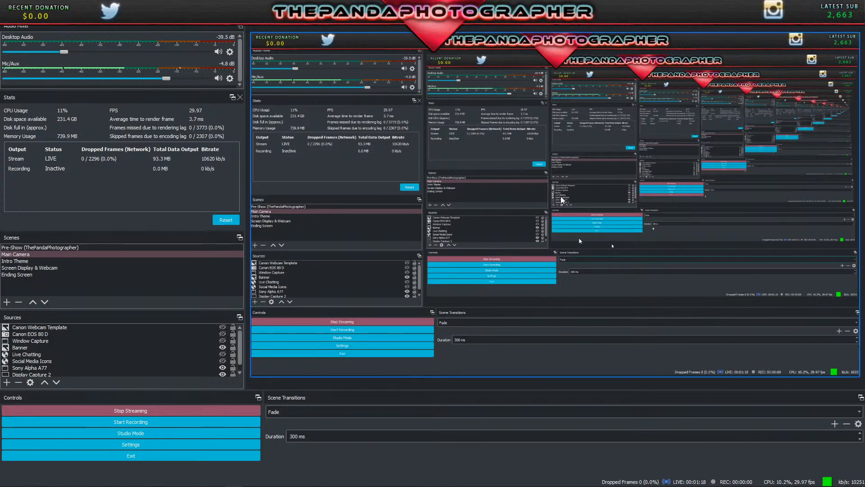
- Clear OBS and the browser off the desktop and launch DaVinci Resolve again
click(813, 5)
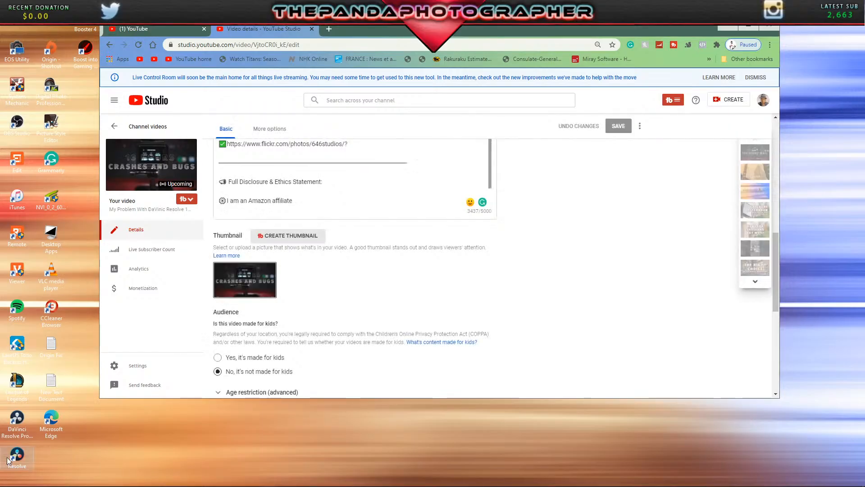
double_click(15, 460)
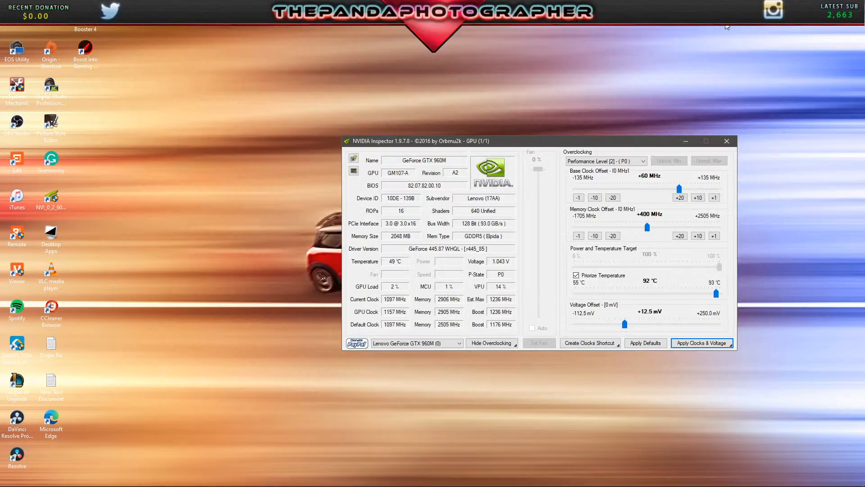
click(727, 28)
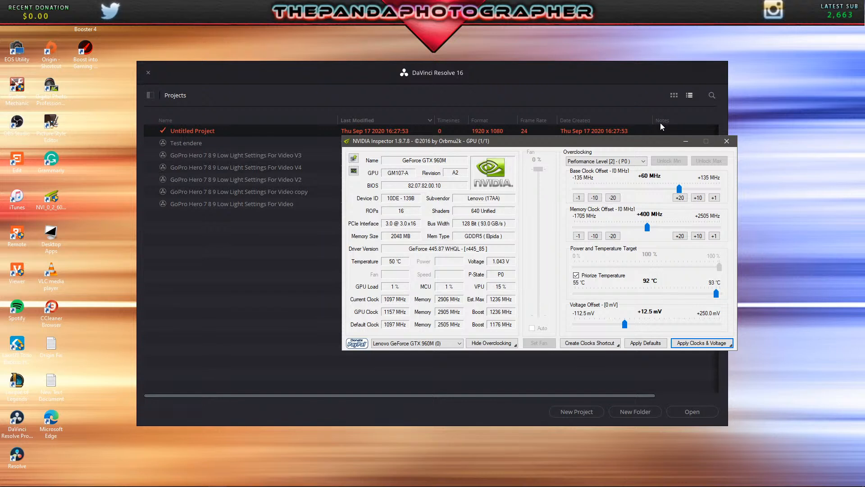
- Minimize NVIDIA Inspector and open the project "GoPro Hero 7 8 9 Low Light Settings For Video V3"
click(686, 142)
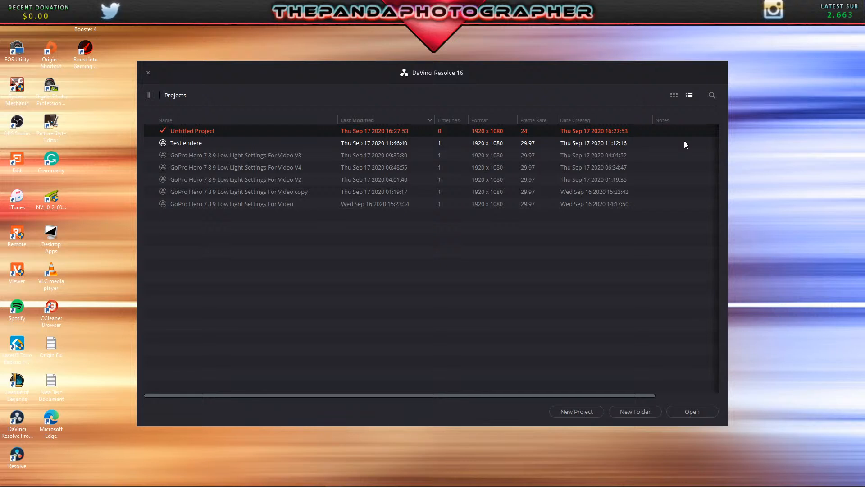
click(464, 141)
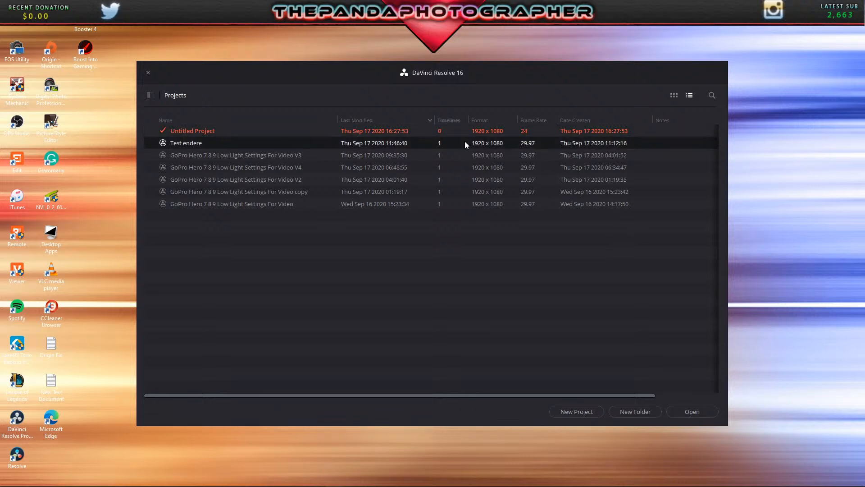
click(405, 157)
click(696, 411)
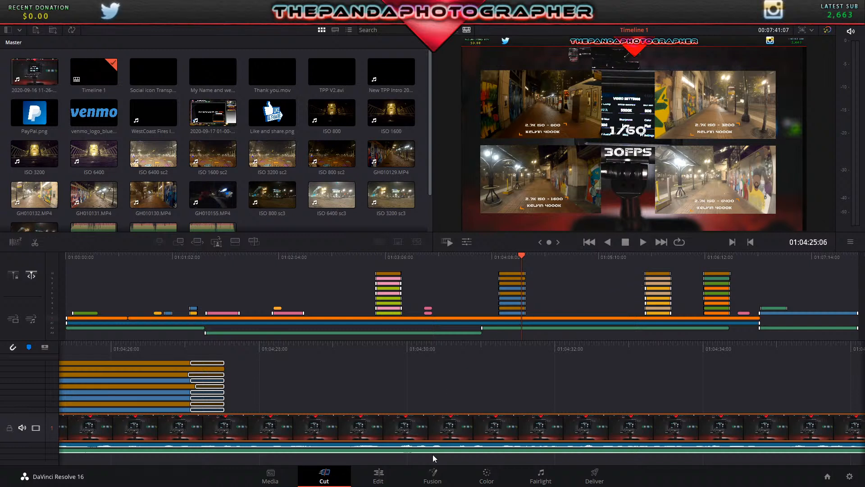
- Switch to the Edit page and bring the GH0101 comparison clips around the playhead into view on the timeline
click(385, 473)
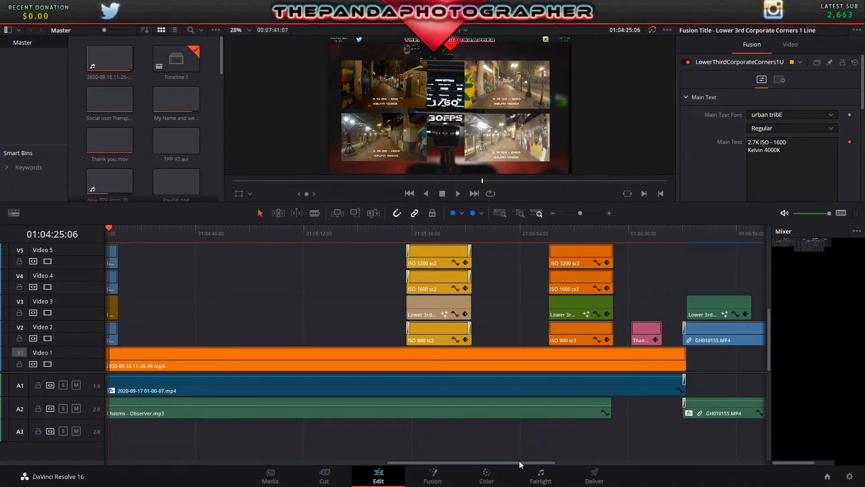
drag(519, 461, 513, 461)
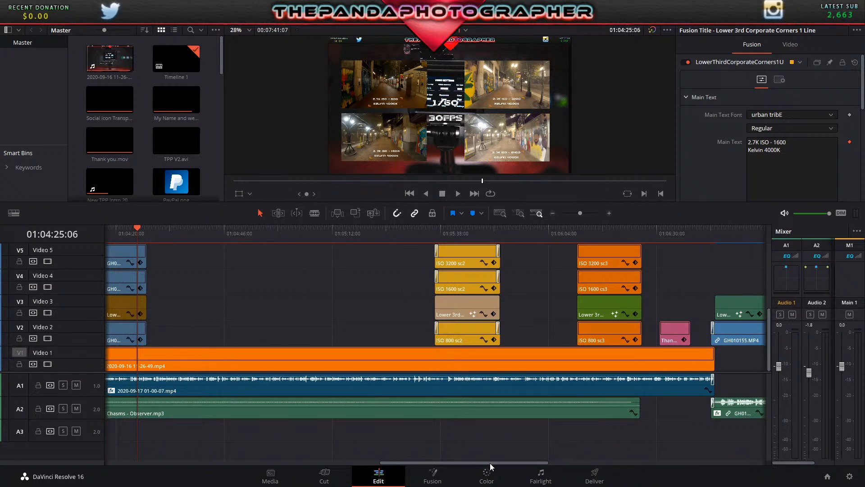
scroll(490, 463, left, 3)
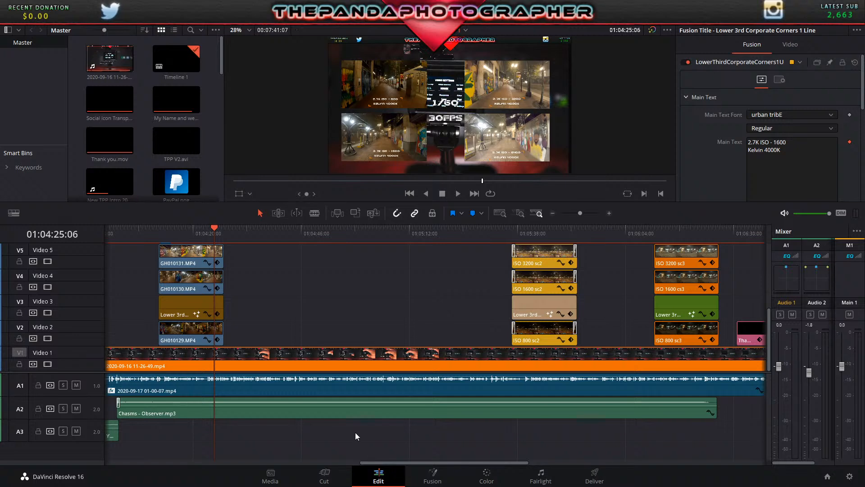
- Switch to OBS, check the device in the Desktop Audio properties, and return to DaVinci Resolve
key(super)
click(251, 480)
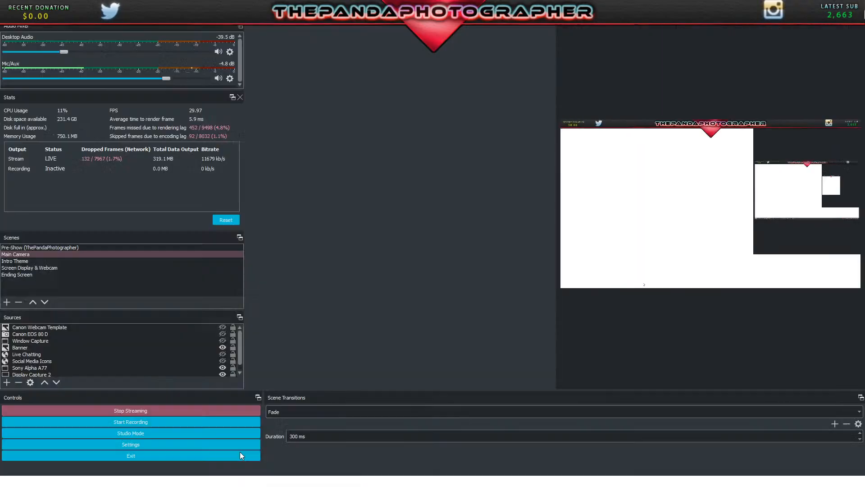
click(229, 51)
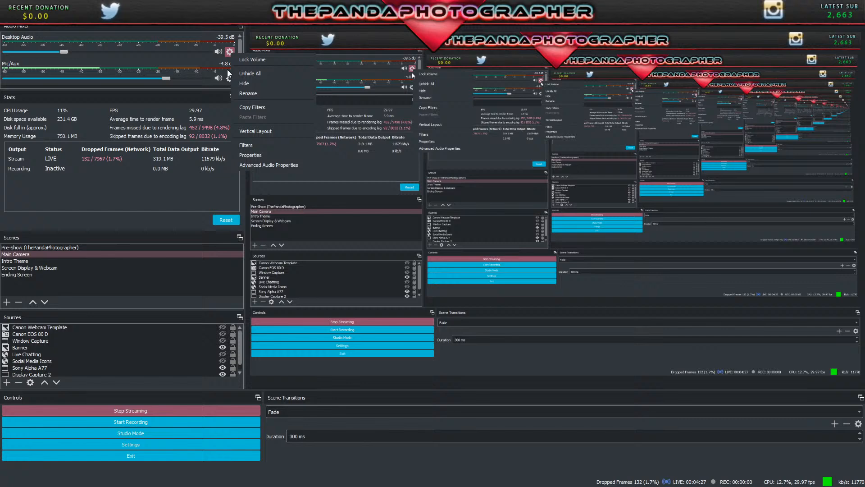
click(259, 155)
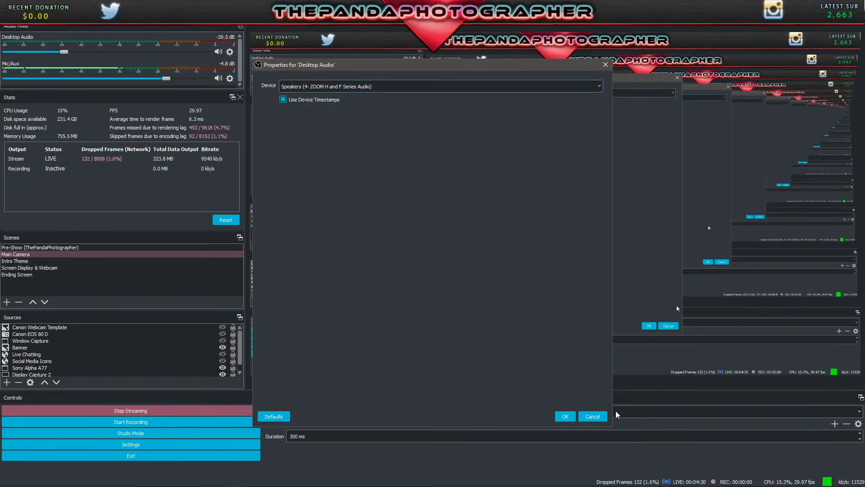
click(561, 416)
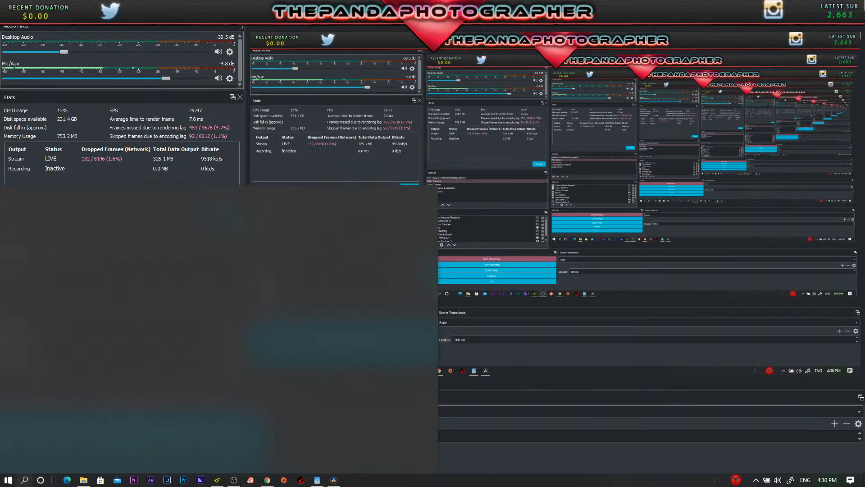
key(super)
click(334, 479)
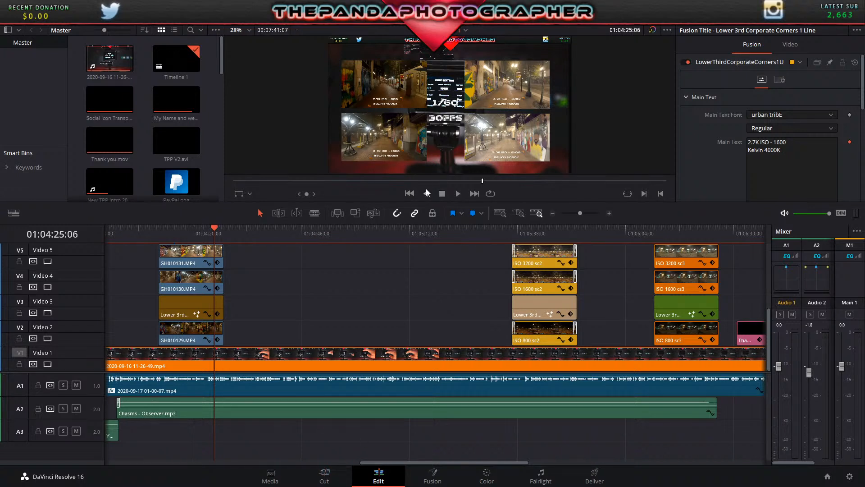
- Play the timeline in several stretches from 01:04:25:06 up to the sc2 comparison clips to examine playback performance
click(458, 194)
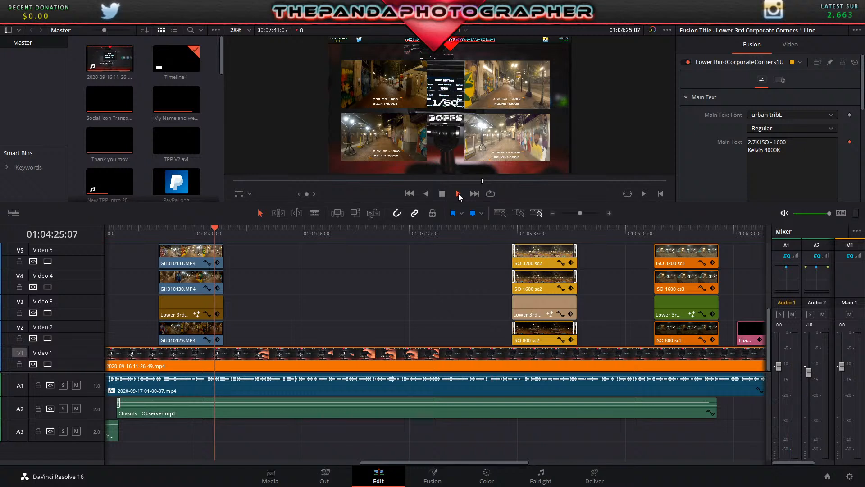
click(442, 196)
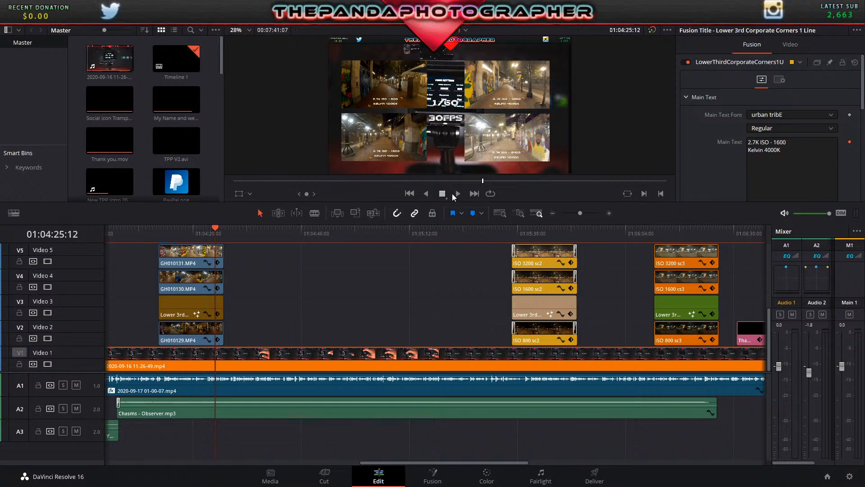
click(458, 194)
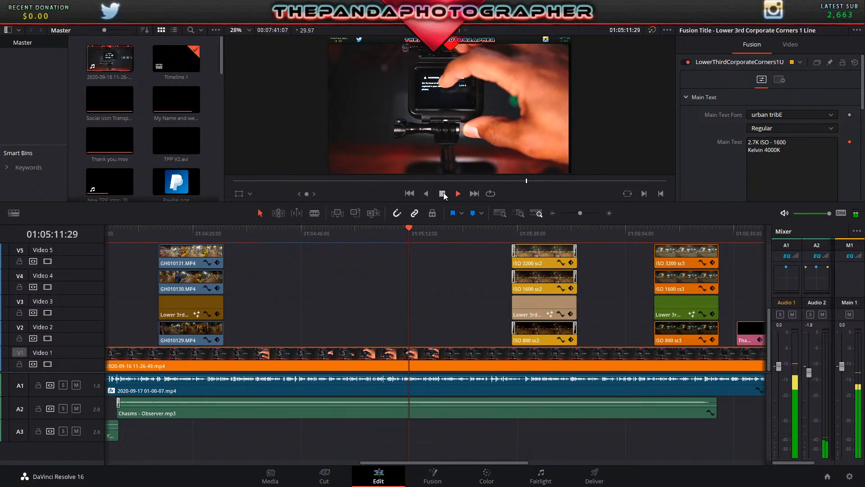
click(443, 194)
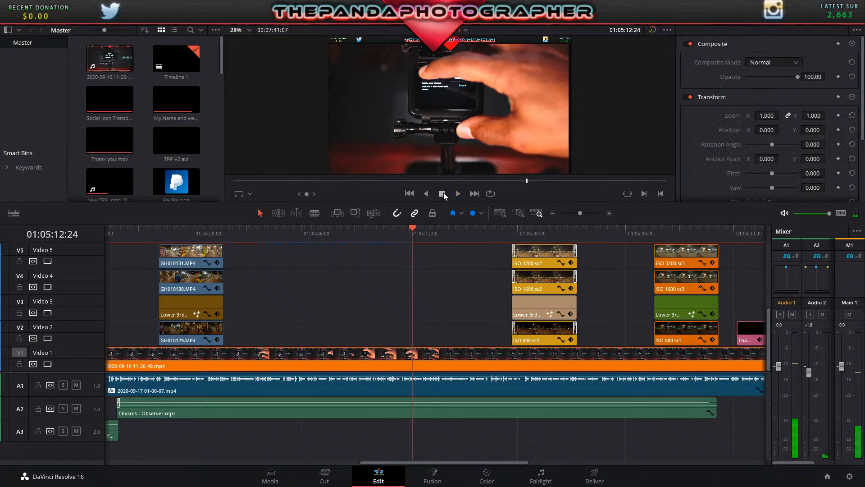
click(460, 193)
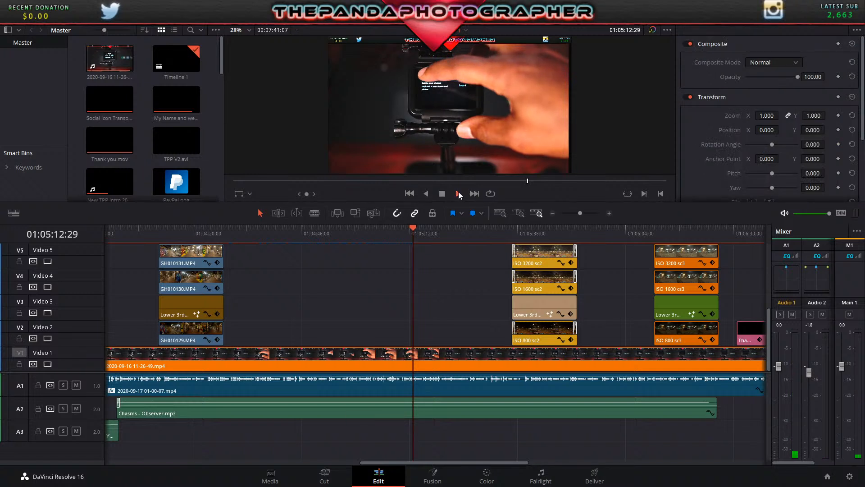
click(442, 194)
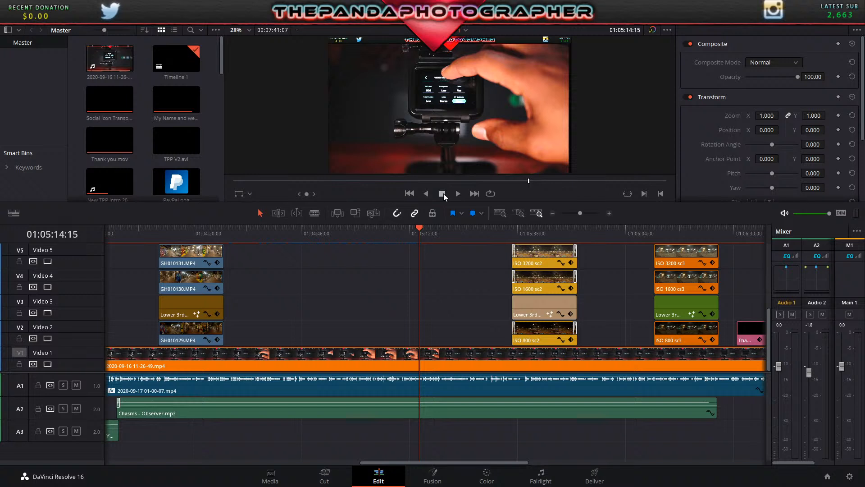
click(458, 195)
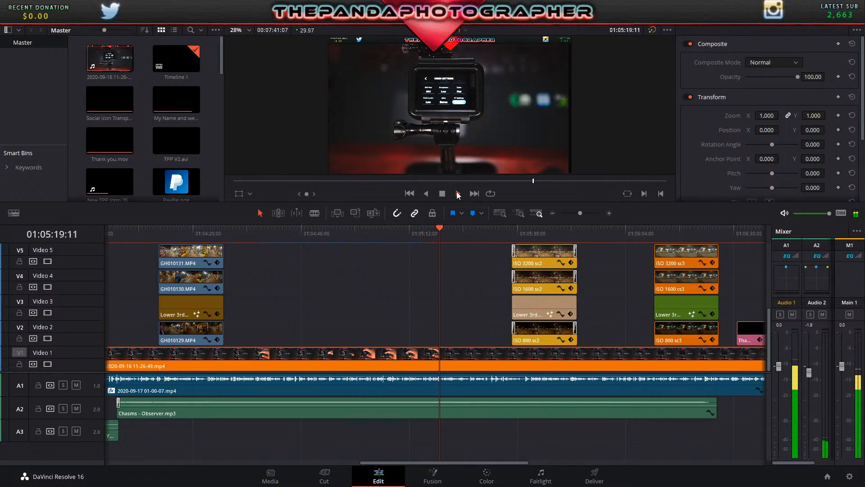
click(442, 194)
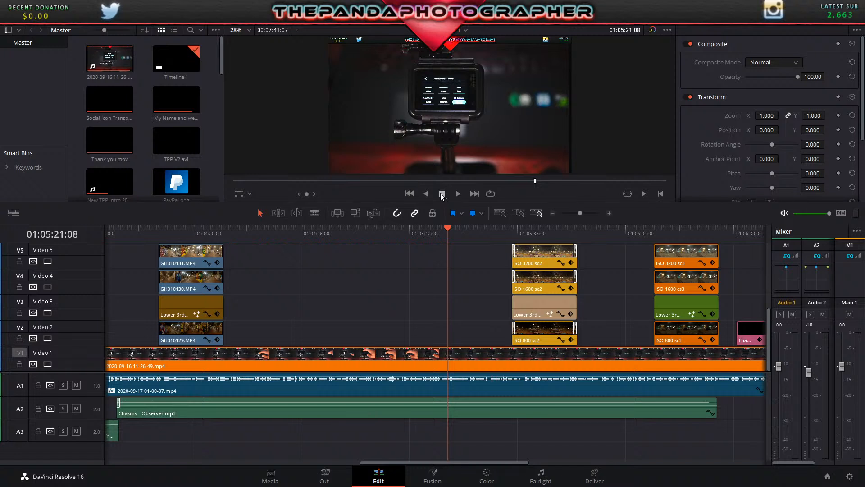
click(458, 194)
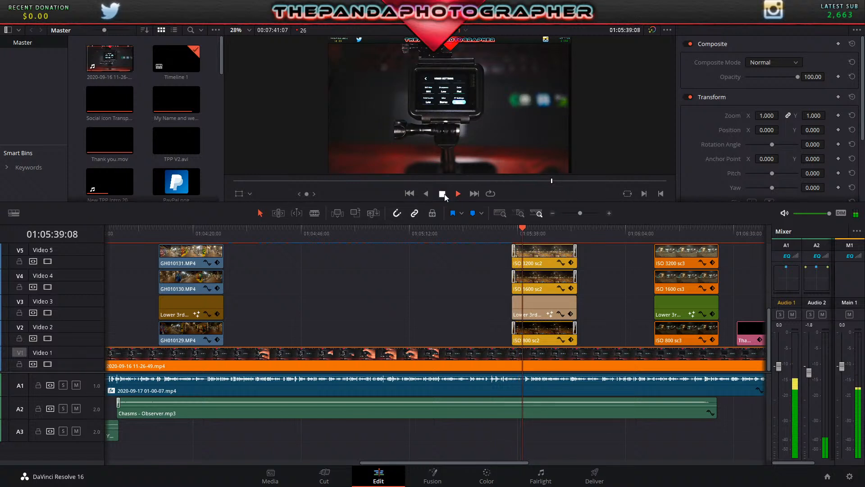
click(443, 194)
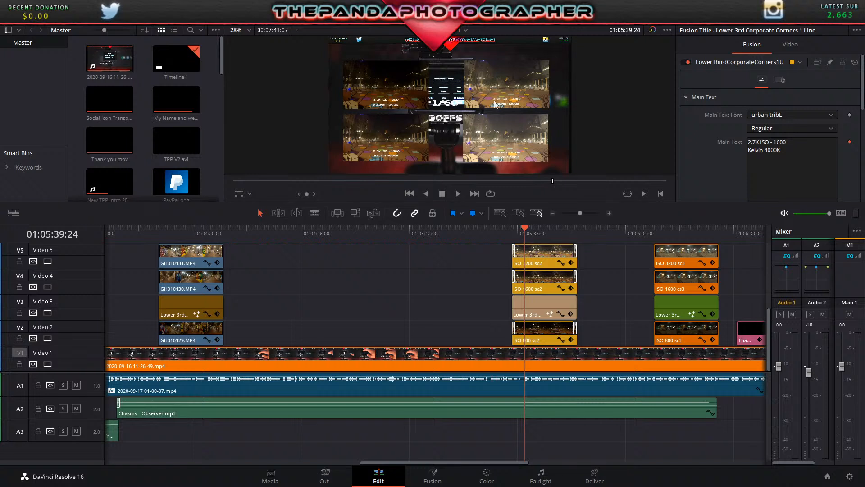
- Zoom the timeline out slightly and review the clips and tracks from its beginning
drag(579, 212, 578, 213)
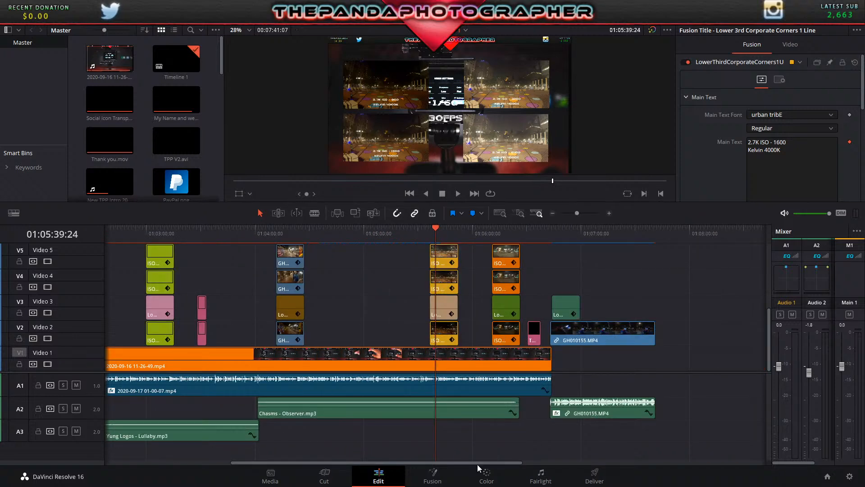
drag(425, 462, 387, 462)
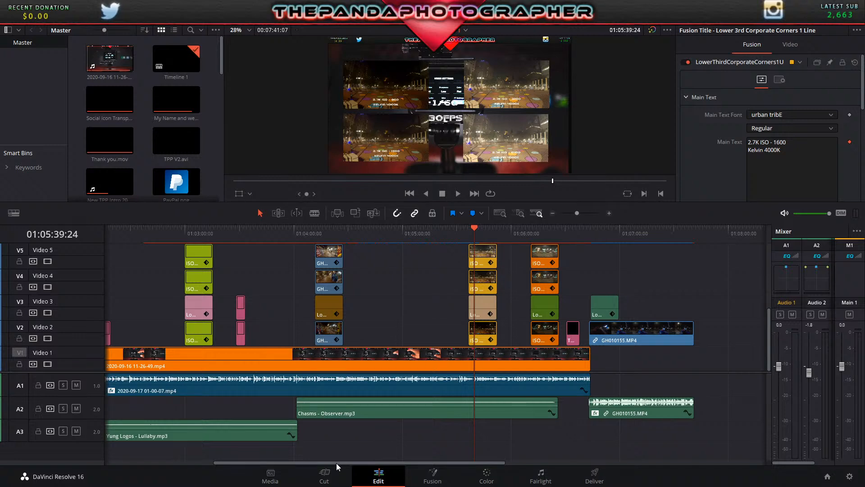
scroll(336, 463, left, 5)
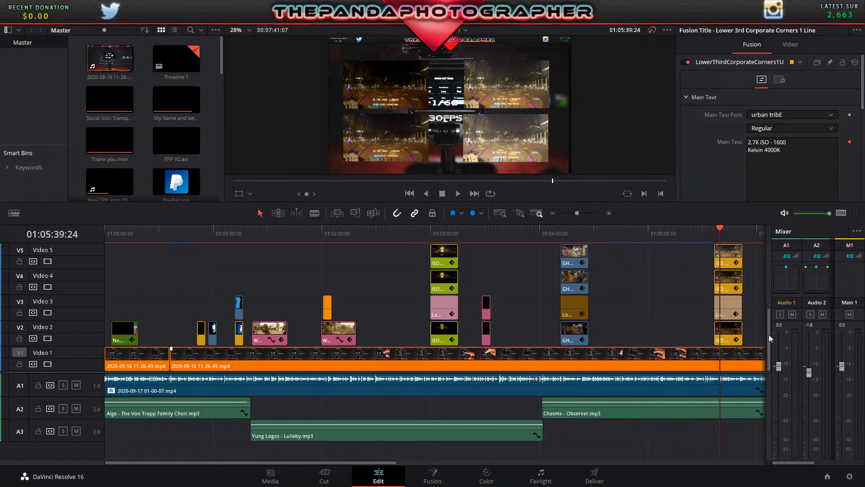
mouse_move(768, 335)
mouse_down()
mouse_move(768, 263)
mouse_move(767, 331)
mouse_up()
- On the Deliver page, set the export format to MP4 and review the remaining video settings and queued render jobs
click(595, 477)
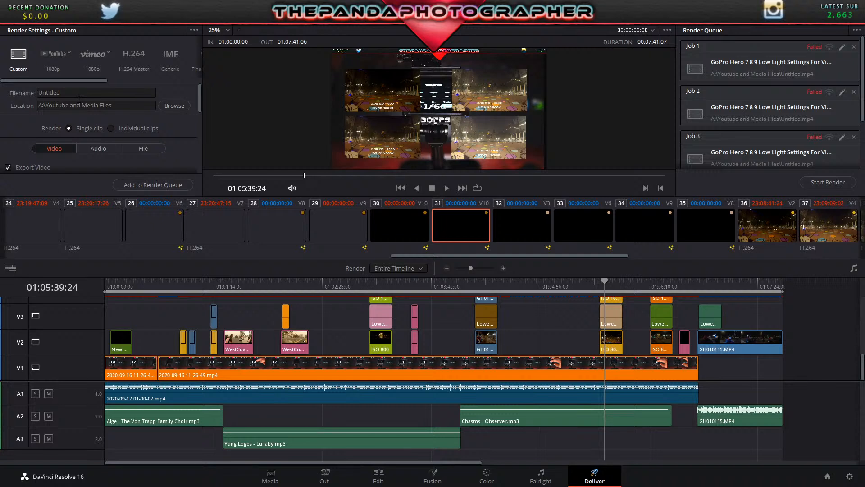
scroll(140, 123, down, 3)
click(124, 132)
click(101, 200)
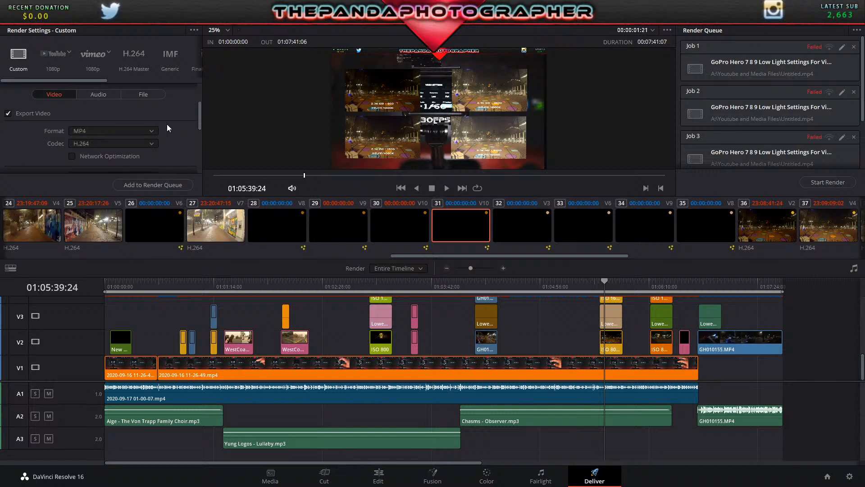
scroll(168, 127, down, 5)
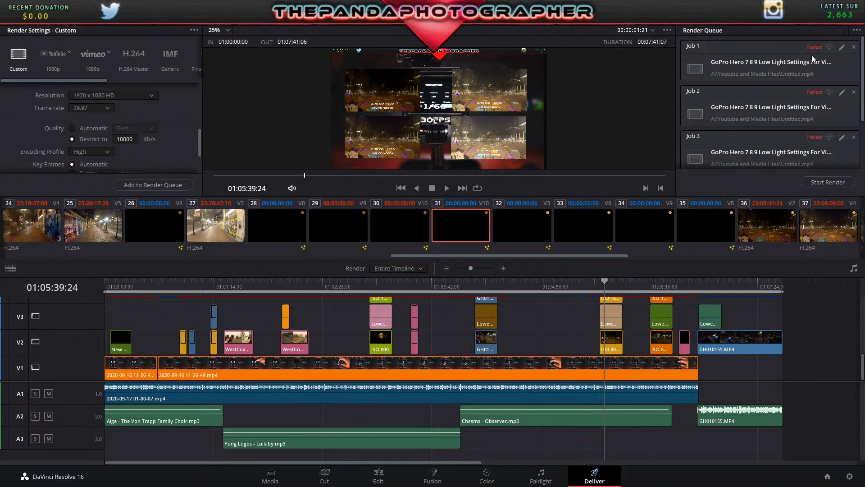
scroll(766, 61, down, 1)
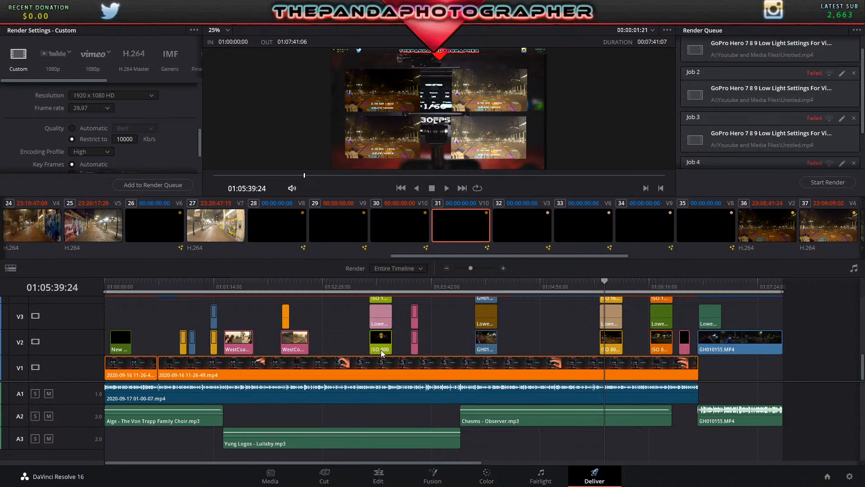
- Switch the render quality from a restricted bitrate to Automatic with the Best setting
scroll(382, 349, up, 3)
scroll(382, 346, down, 3)
click(72, 129)
click(133, 129)
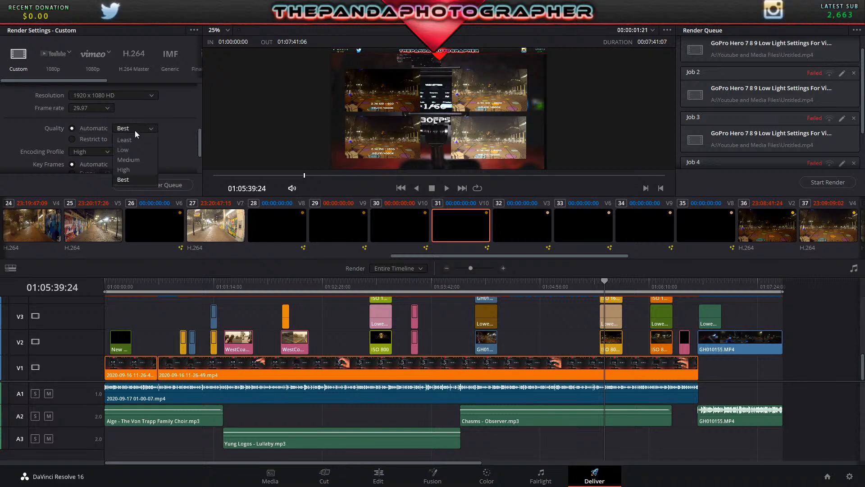
click(135, 175)
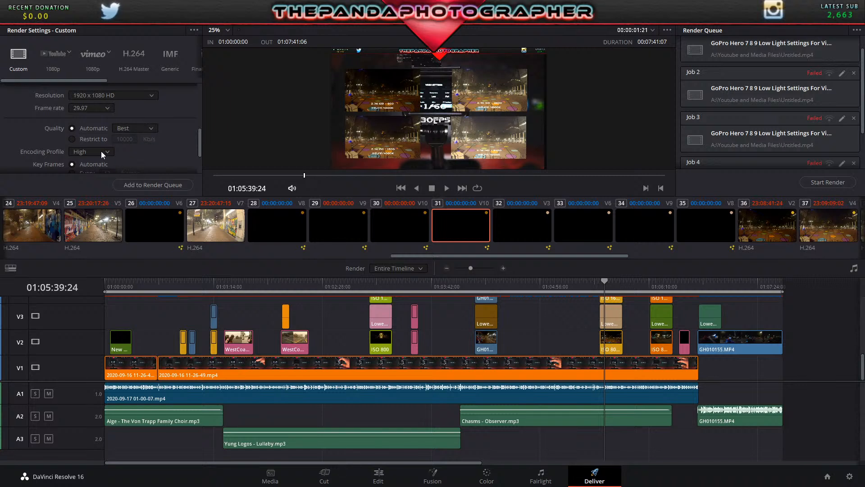
- In the advanced render settings, set Enable Flat Pass to Always On and force sizing and debayer to highest quality
scroll(153, 154, down, 3)
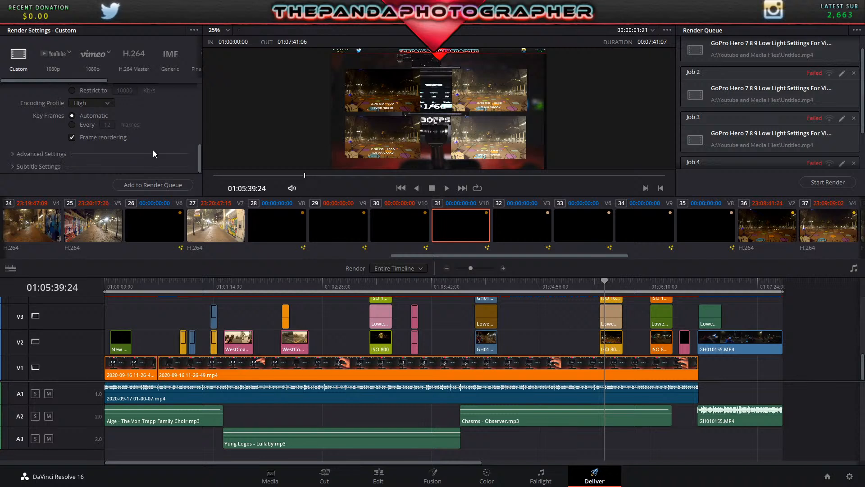
click(24, 155)
scroll(99, 142, down, 3)
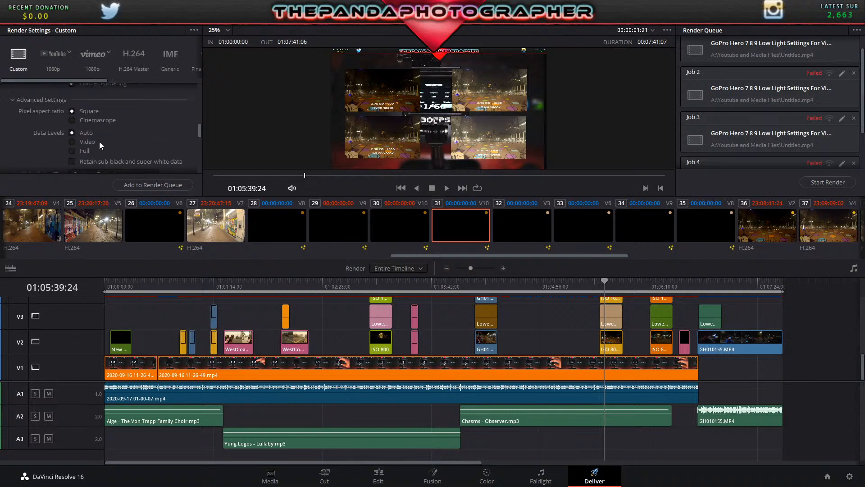
scroll(109, 141, down, 5)
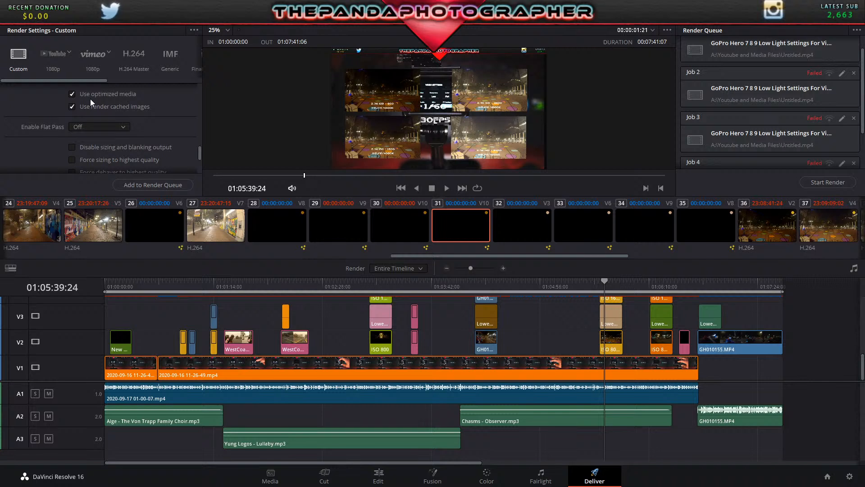
click(113, 128)
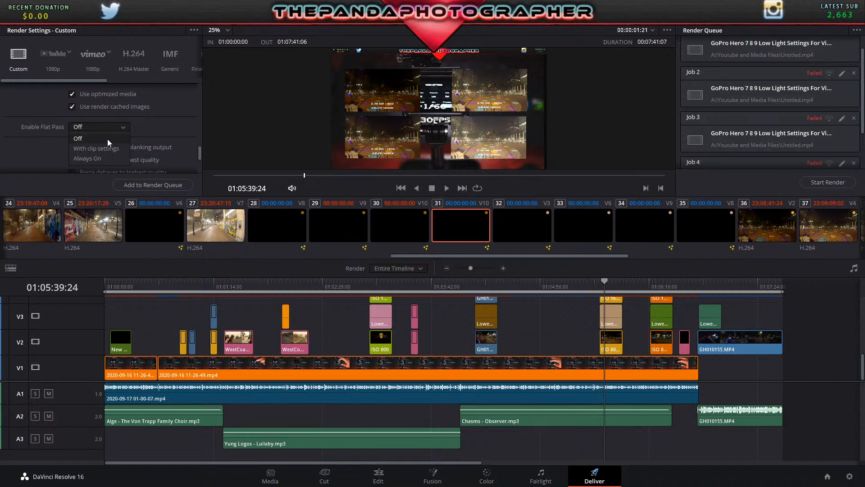
click(104, 157)
scroll(157, 134, down, 2)
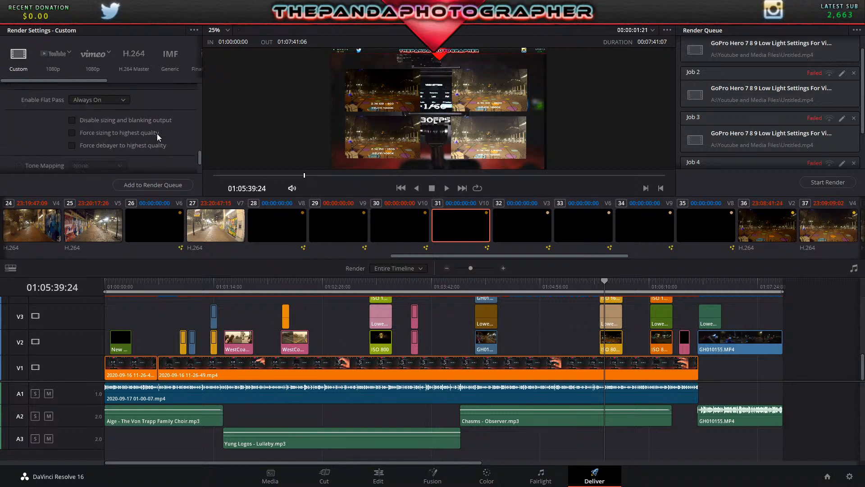
click(72, 145)
scroll(111, 142, down, 1)
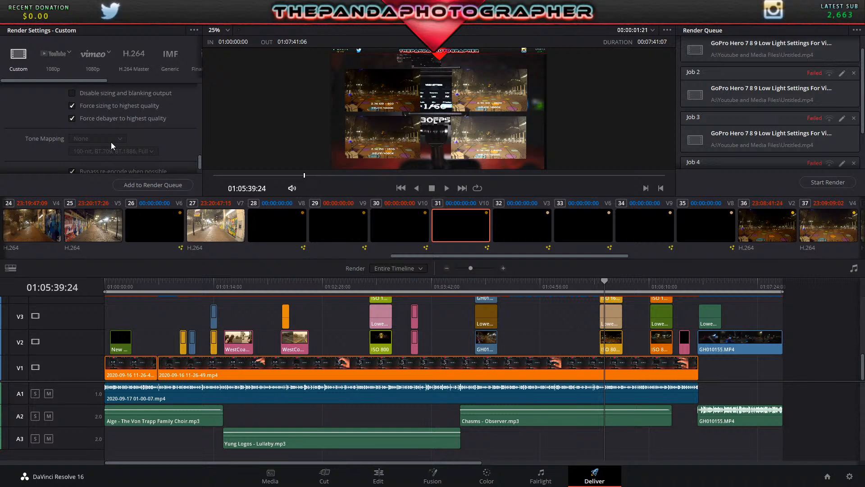
- Add the timeline with these settings to the render queue and start the render
scroll(112, 142, down, 1)
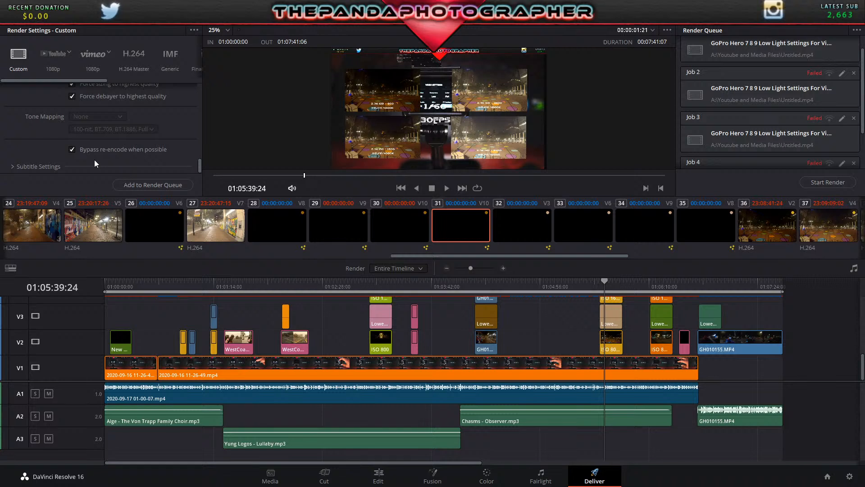
click(137, 186)
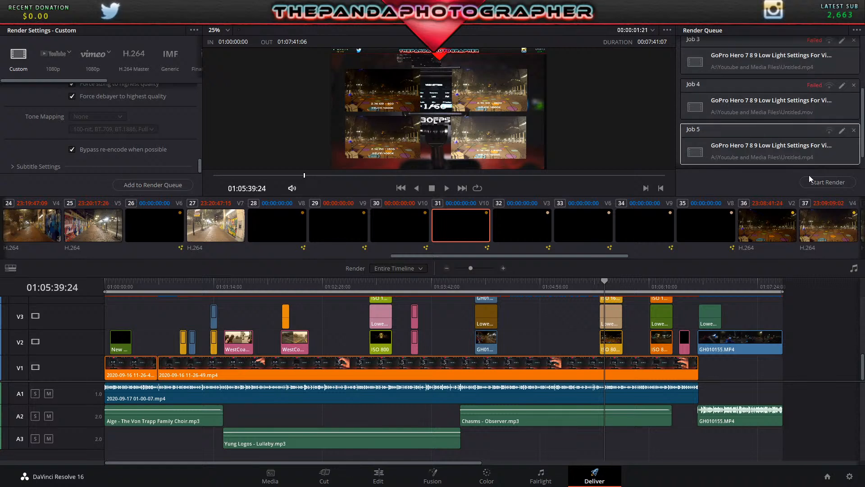
click(819, 182)
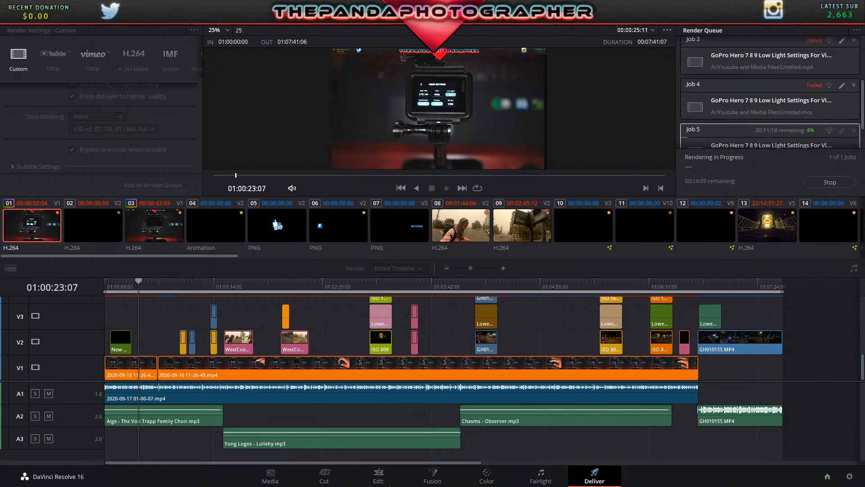
key(super)
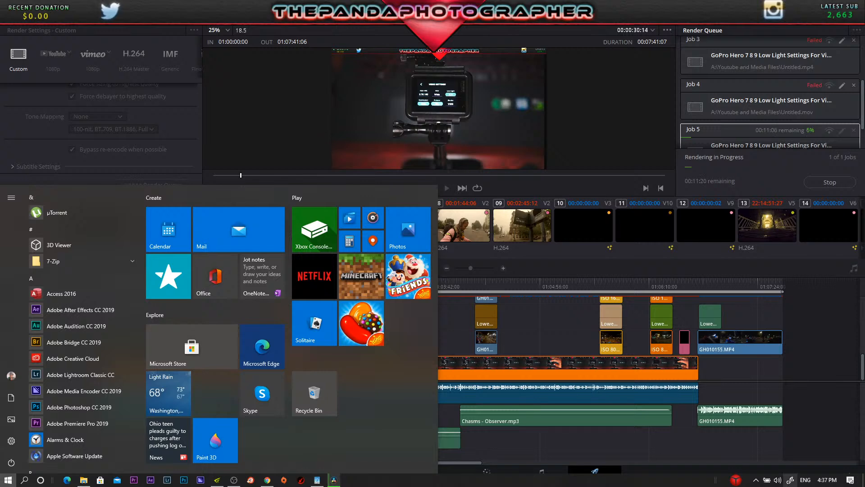
click(736, 481)
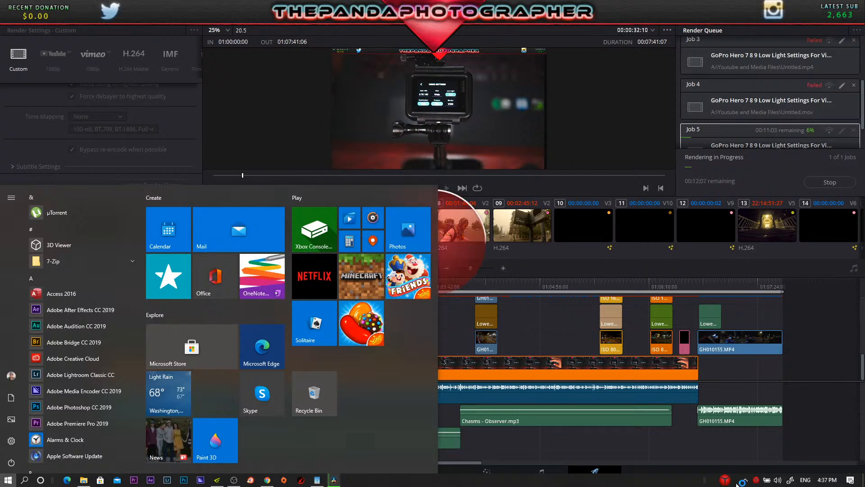
click(554, 365)
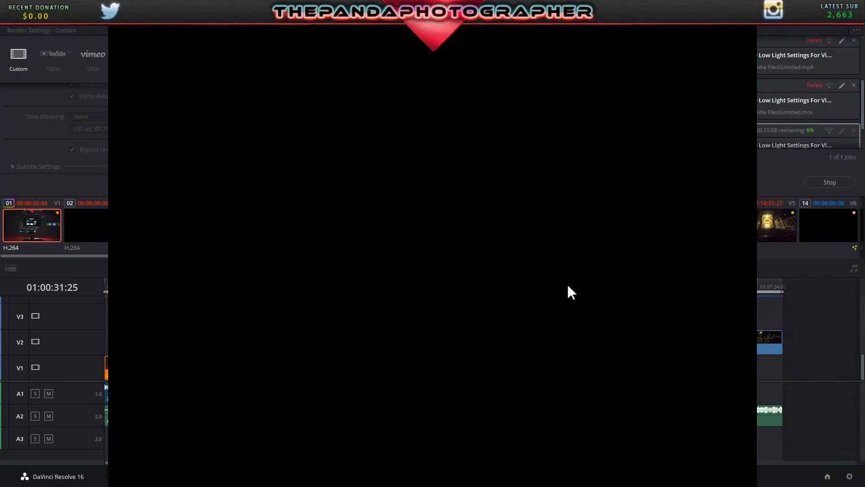
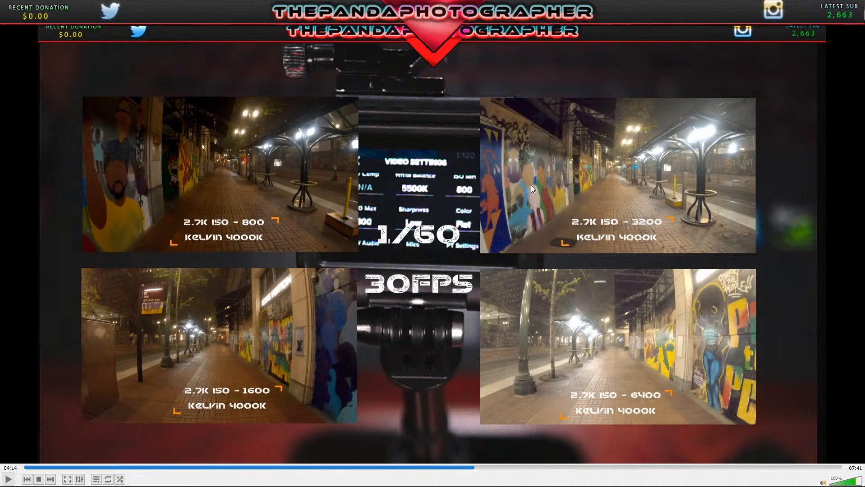
- Leave the rendered video, minimize the Youtube and Media Files folder, and review the render settings and queue jobs in DaVinci Resolve
key(super)
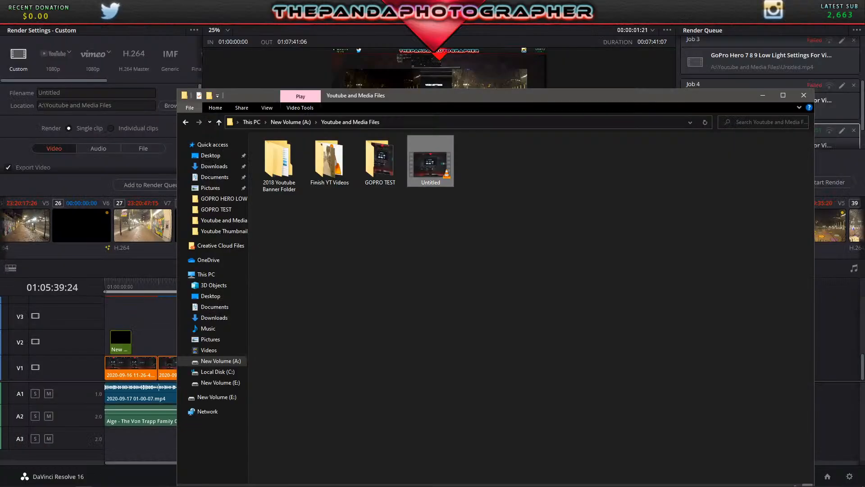
click(764, 96)
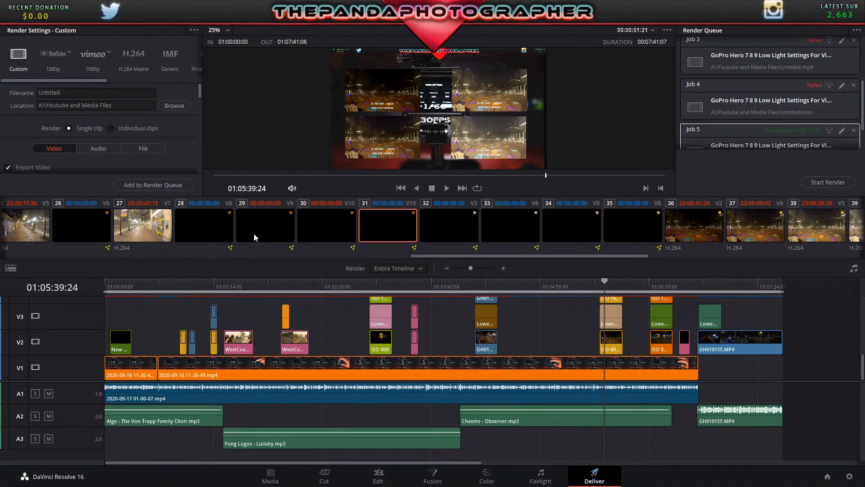
scroll(182, 144, down, 8)
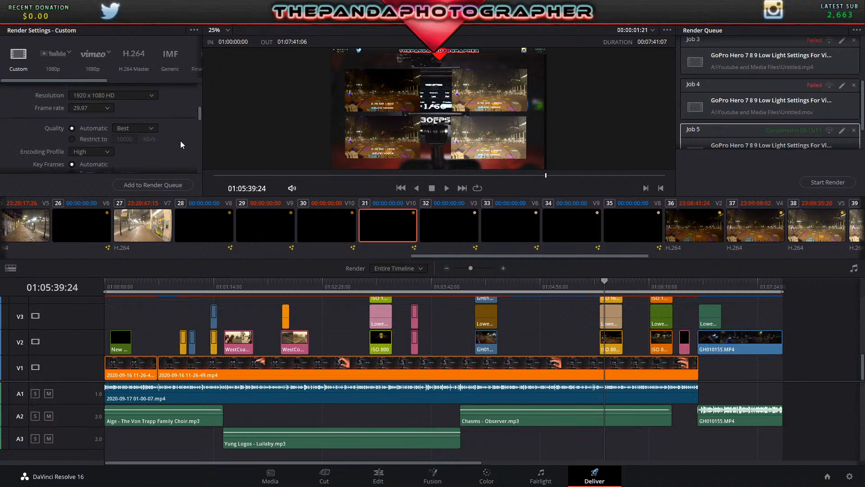
scroll(181, 140, down, 6)
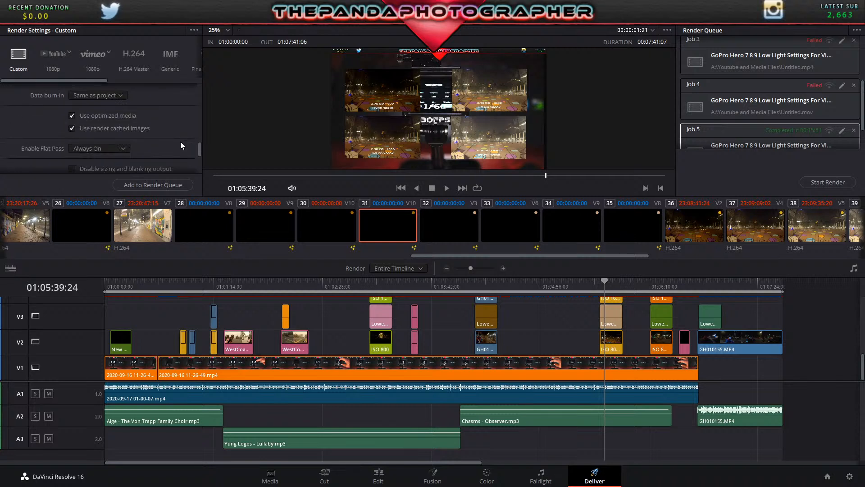
scroll(811, 120, up, 3)
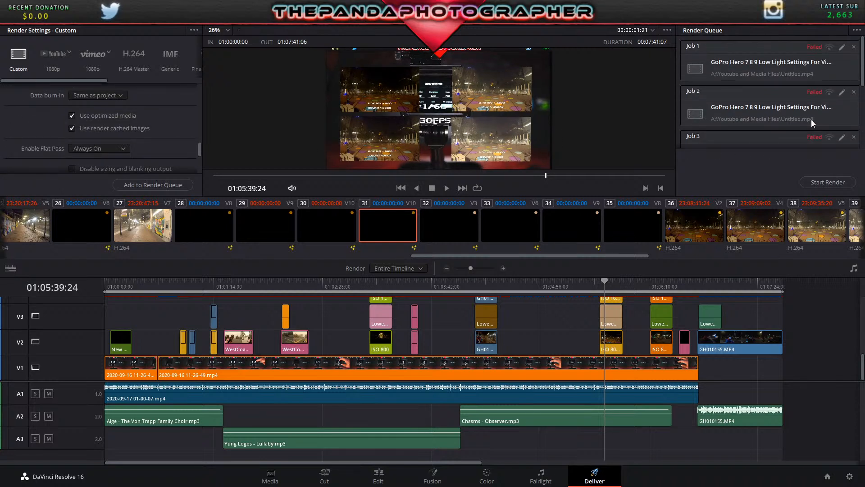
scroll(811, 120, down, 3)
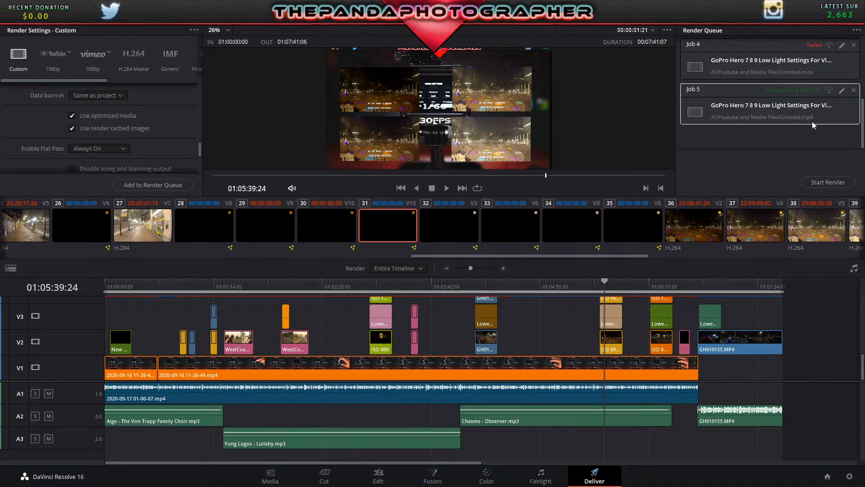
scroll(813, 125, up, 2)
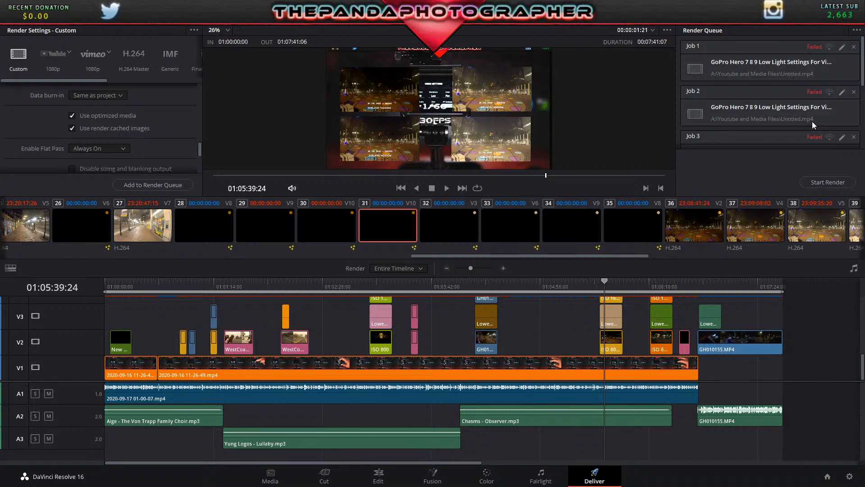
scroll(812, 121, down, 3)
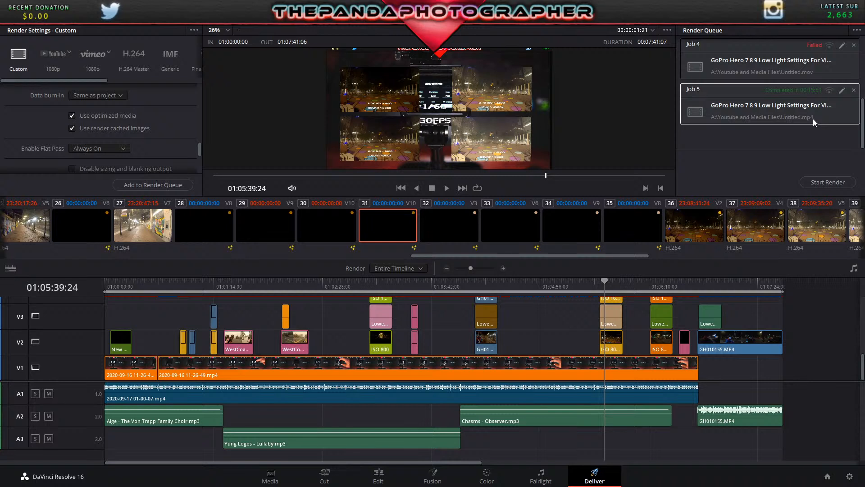
scroll(813, 118, up, 3)
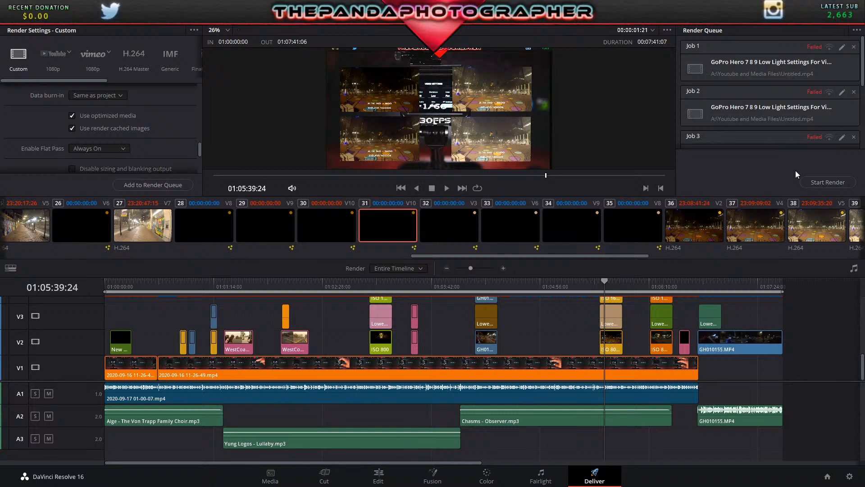
- Select all timeline clips and create a new project named Test Render, discarding unsaved changes in the current project
click(734, 418)
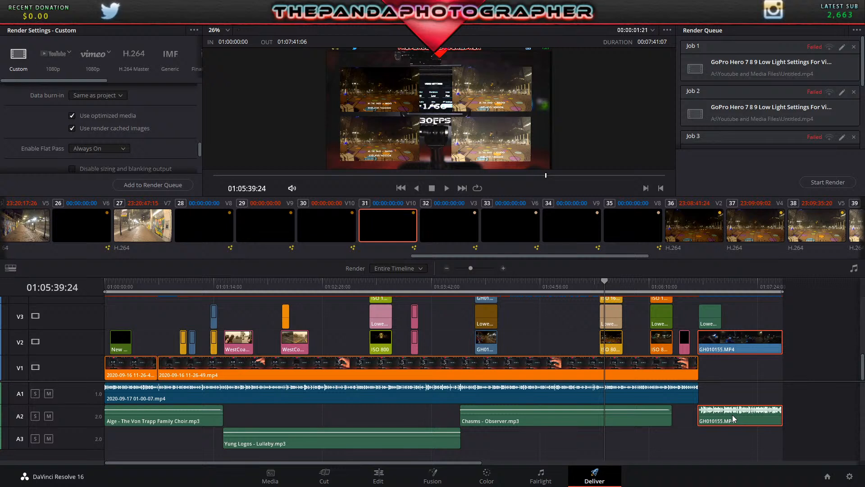
key(ctrl+a)
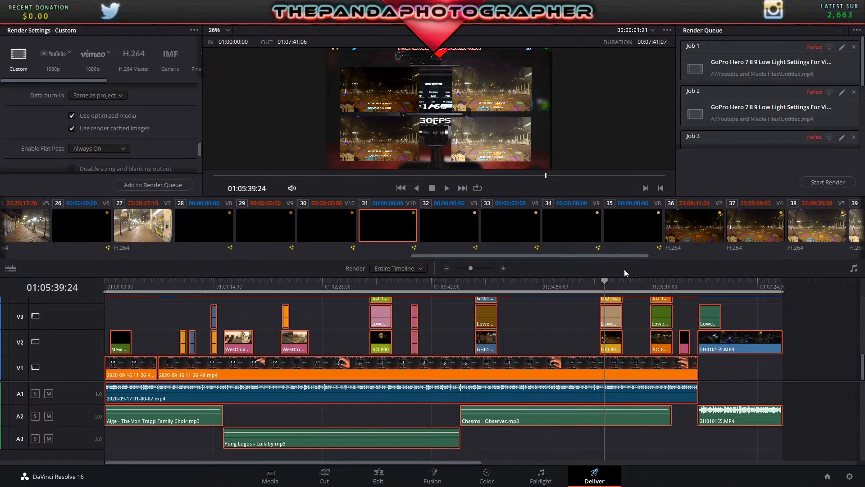
key(shift+1)
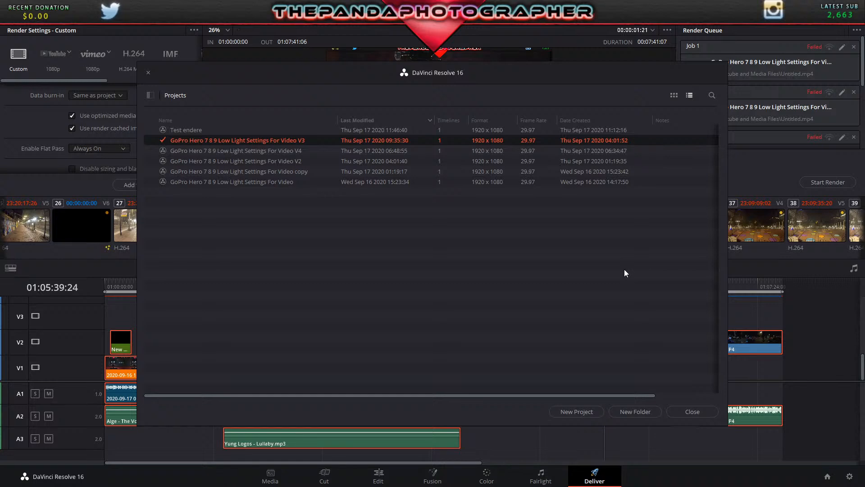
click(588, 411)
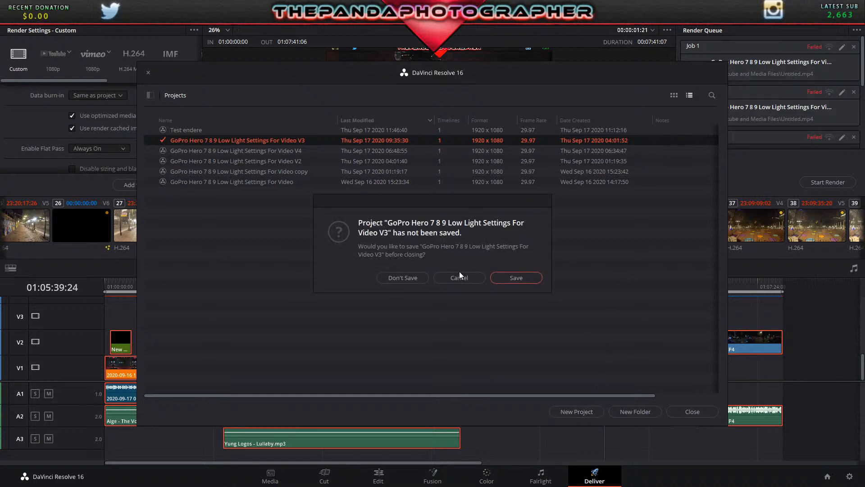
click(411, 278)
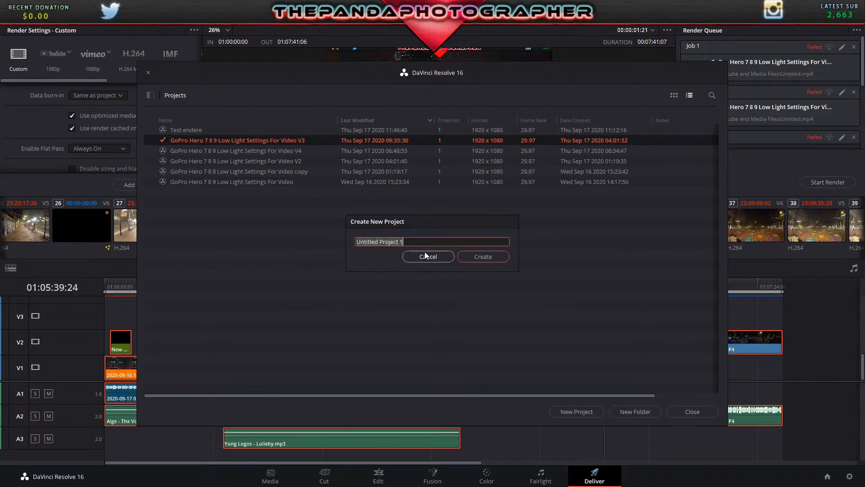
text(Tese )
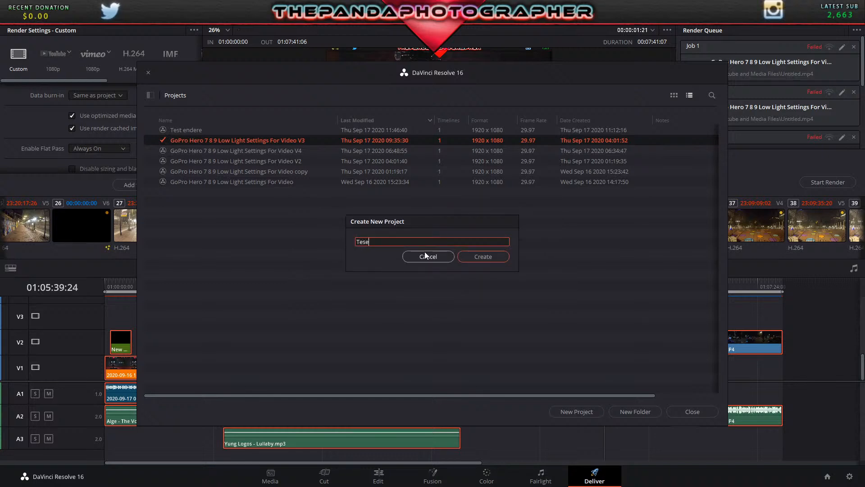
text(Render)
key(BackSpace)
text(t)
click(476, 257)
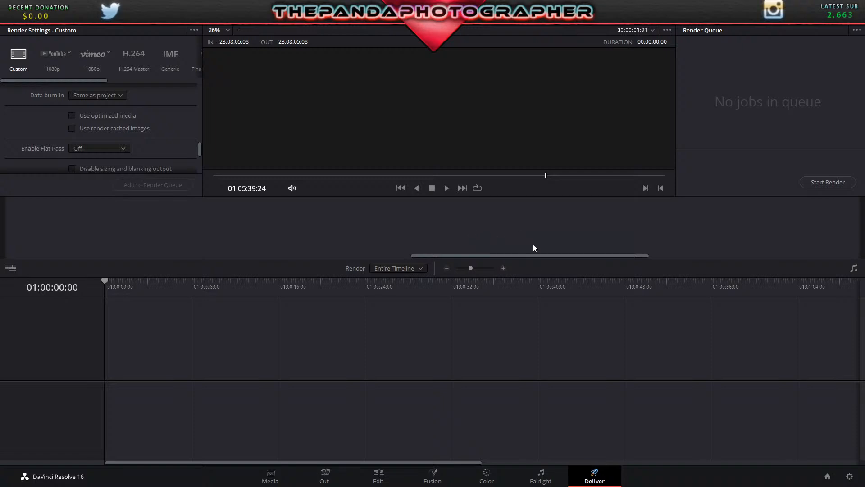
- In the project's master settings, set both the timeline frame rate and the playback frame rate to 29.97
click(850, 477)
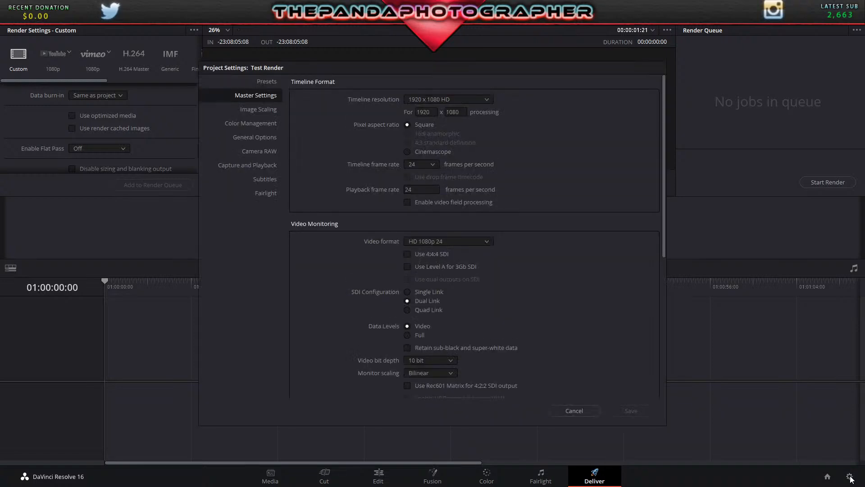
click(432, 165)
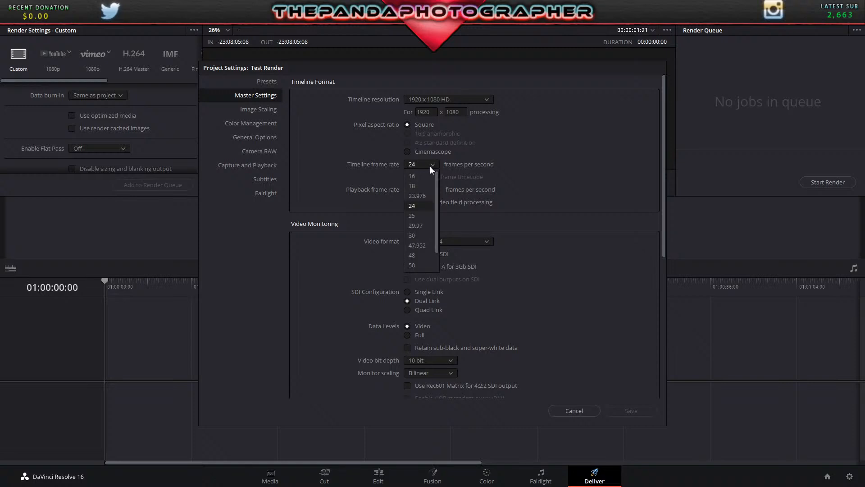
click(417, 226)
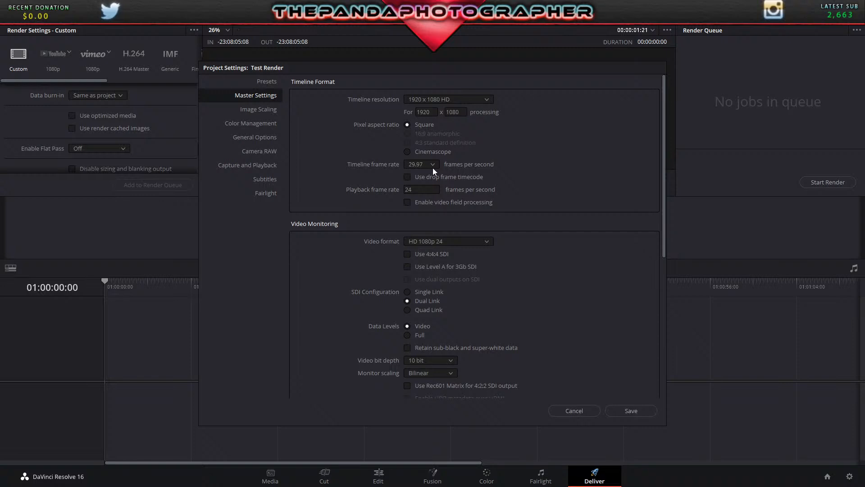
click(431, 189)
key(BackSpace)
text(29.97)
key(Return)
- Set the video monitoring format of the Test Render project to HD 1080p 29.97
click(461, 243)
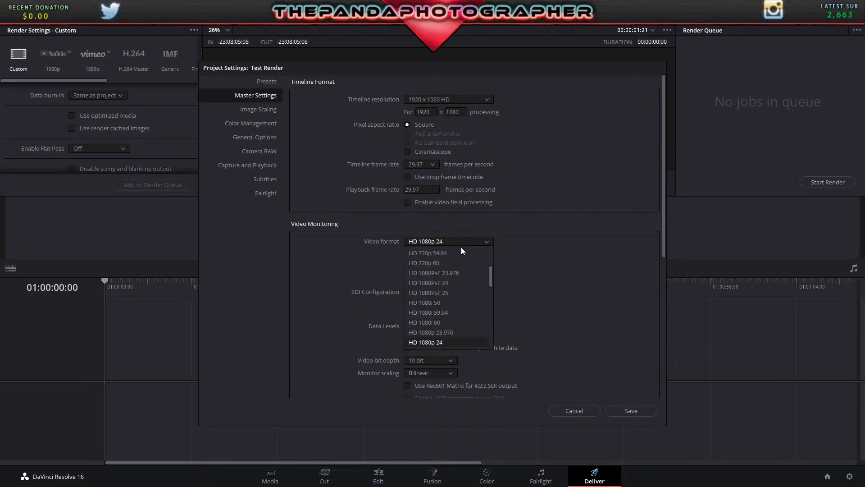
scroll(447, 308, down, 2)
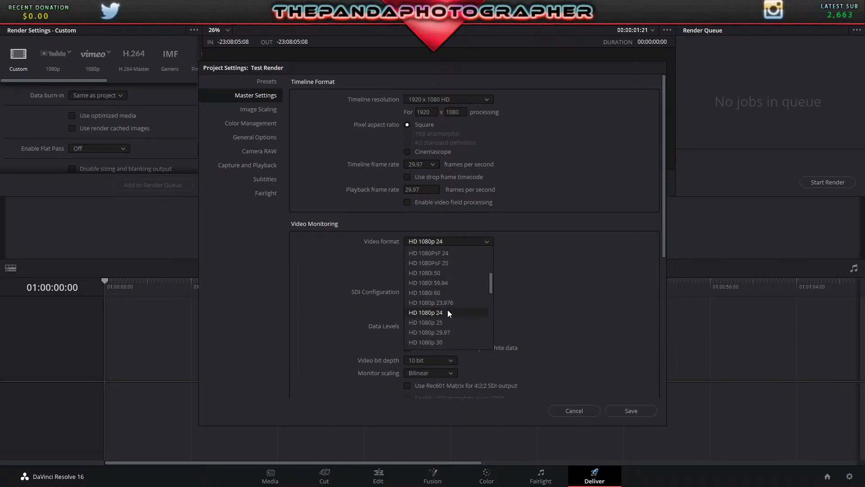
click(447, 328)
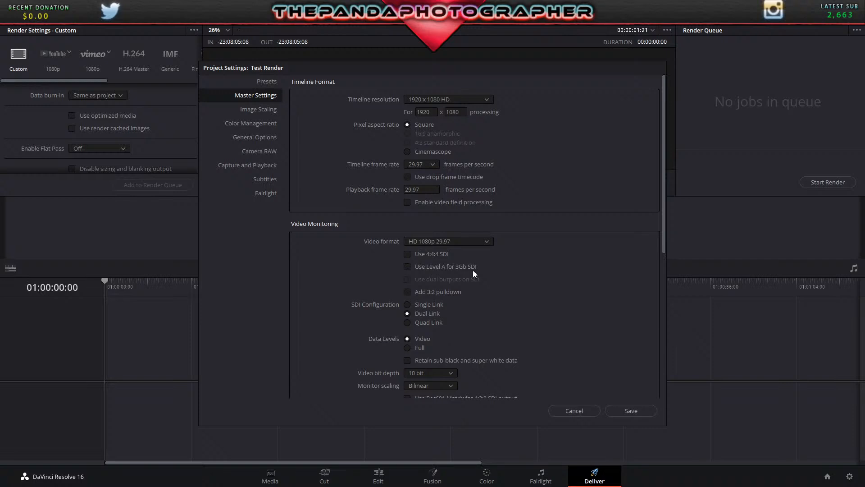
- Enable automatic caching of transitions and composites in User Mode, and open the background caching delay for editing
scroll(503, 274, down, 2)
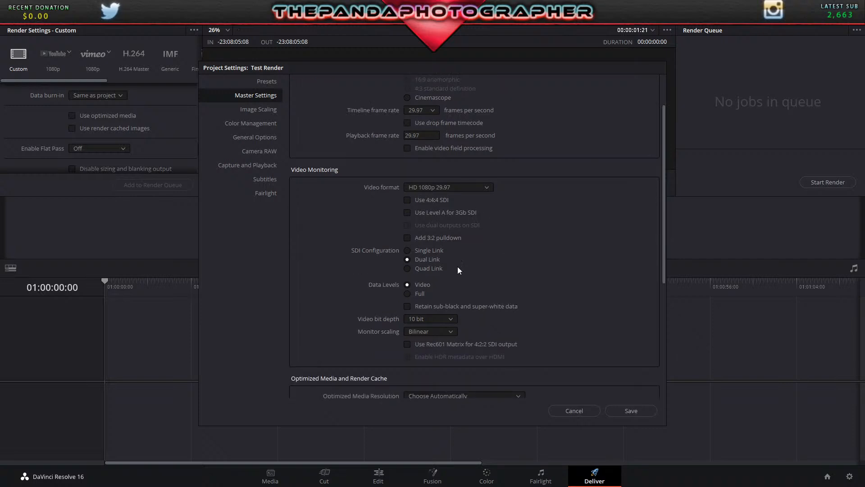
scroll(532, 267, down, 2)
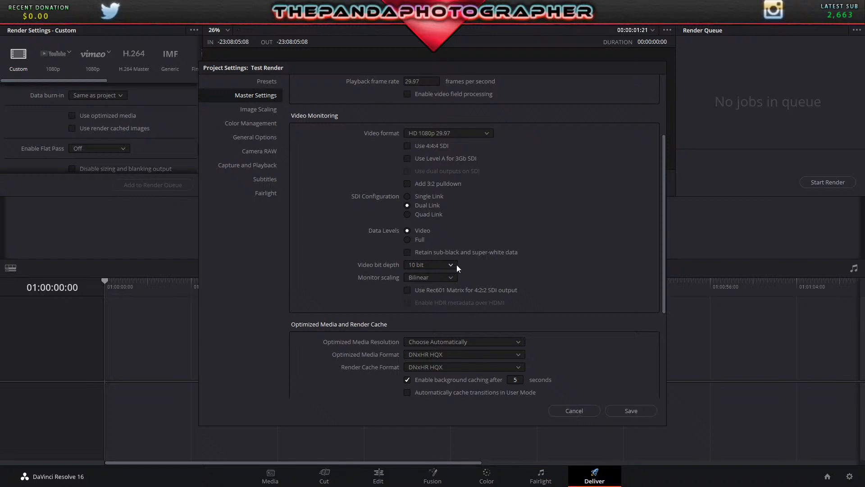
scroll(518, 270, down, 1)
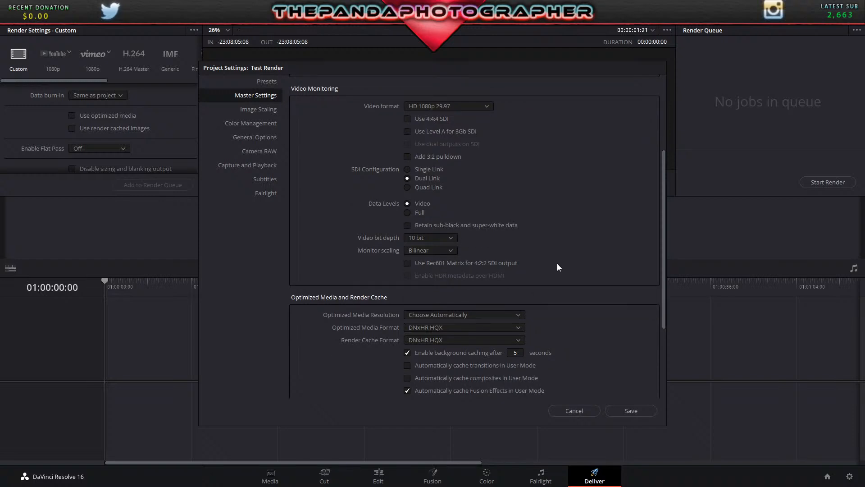
scroll(563, 257, down, 3)
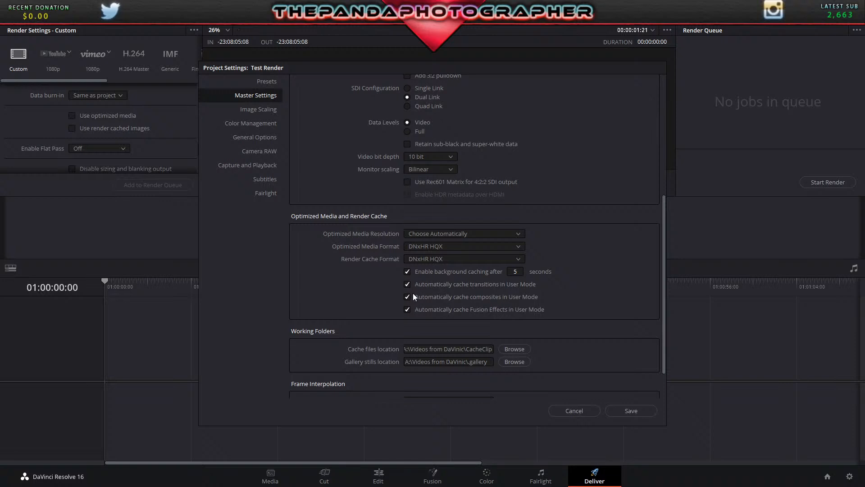
click(516, 272)
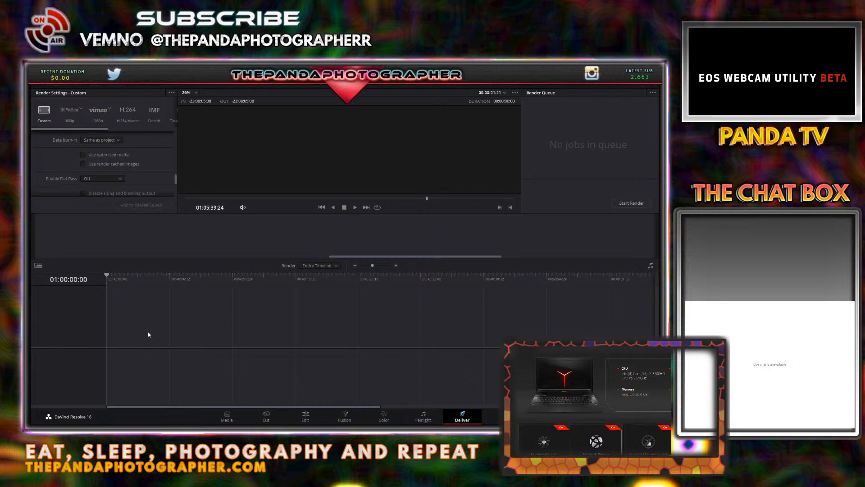
- Go to the Edit page and check the options available for the empty media pool
click(305, 416)
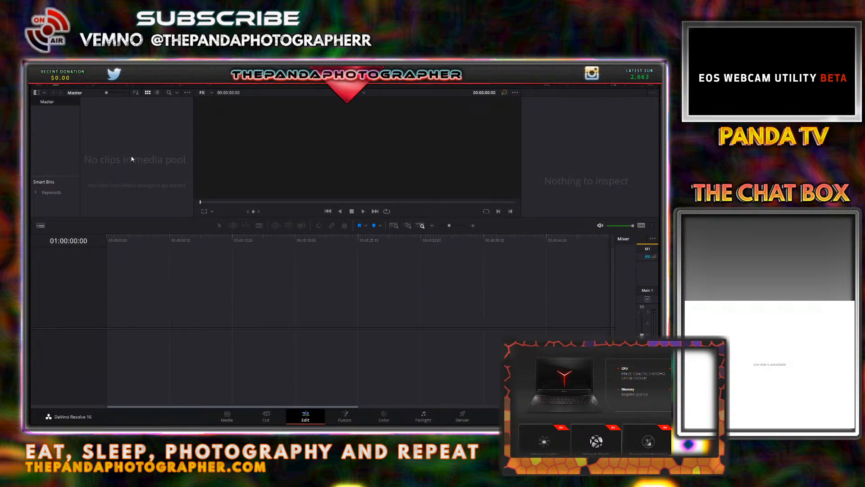
right_click(130, 144)
right_click(127, 140)
right_click(127, 144)
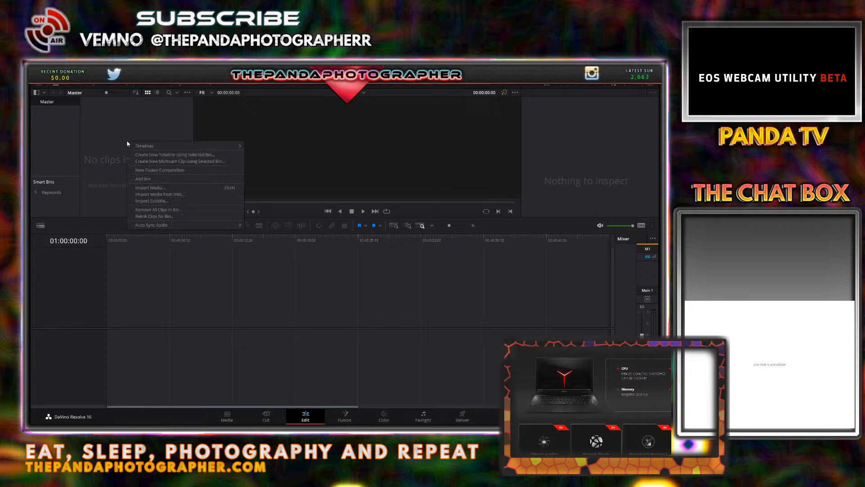
click(125, 141)
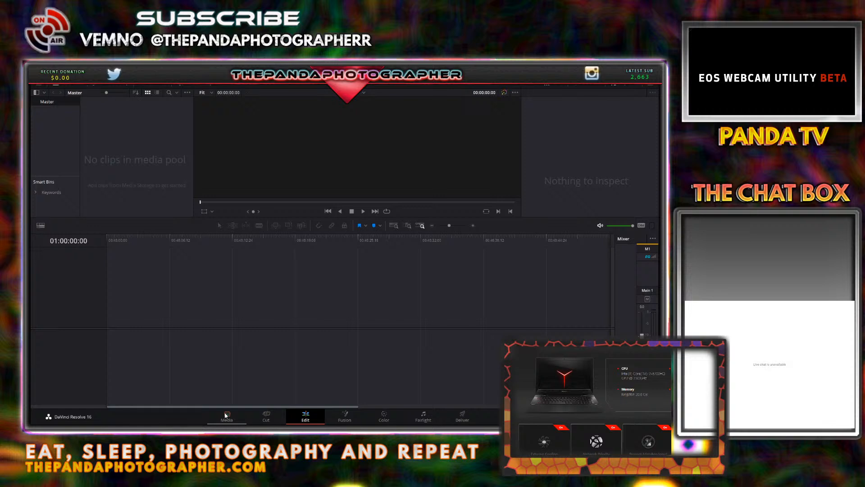
- Create a new project named test 2, discarding the unsaved changes in Test Render
click(45, 83)
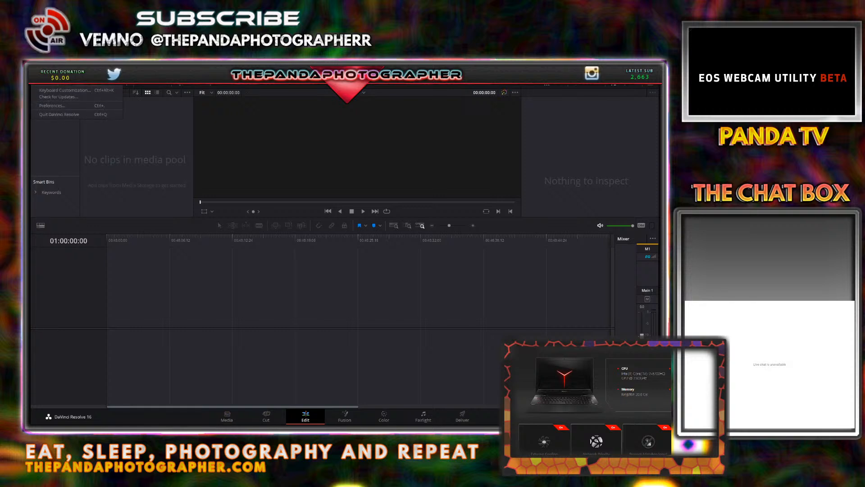
mouse_move(74, 83)
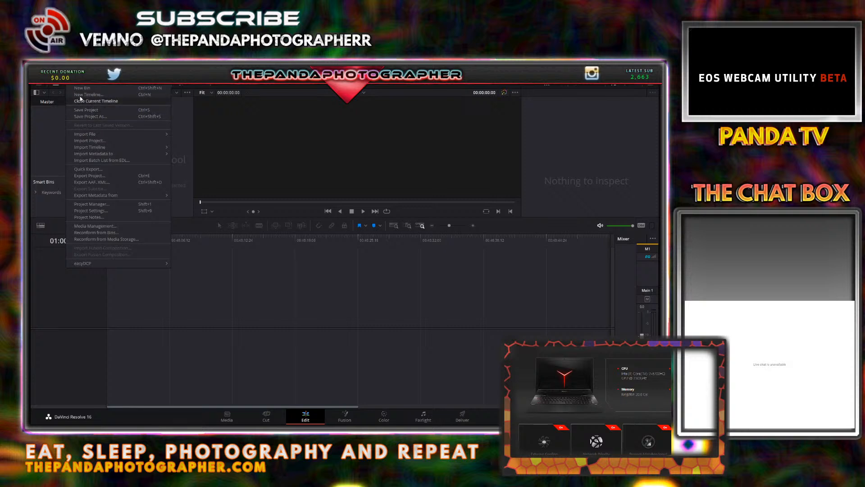
key(ctrl+q)
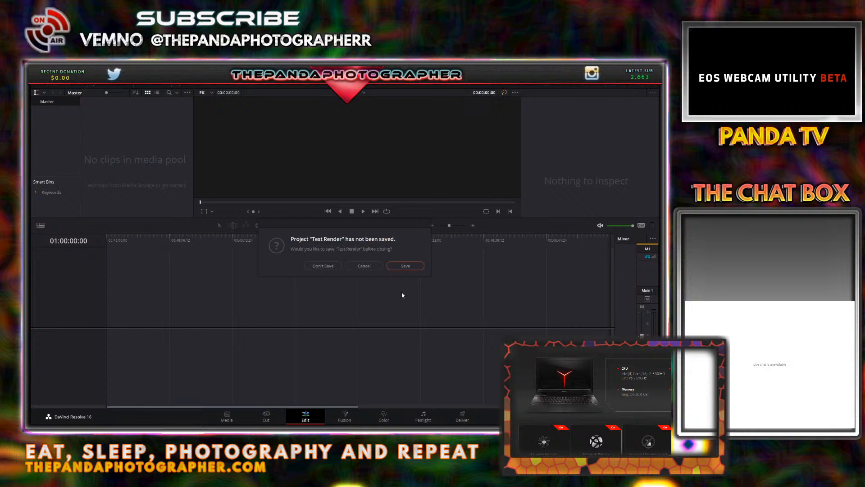
click(338, 266)
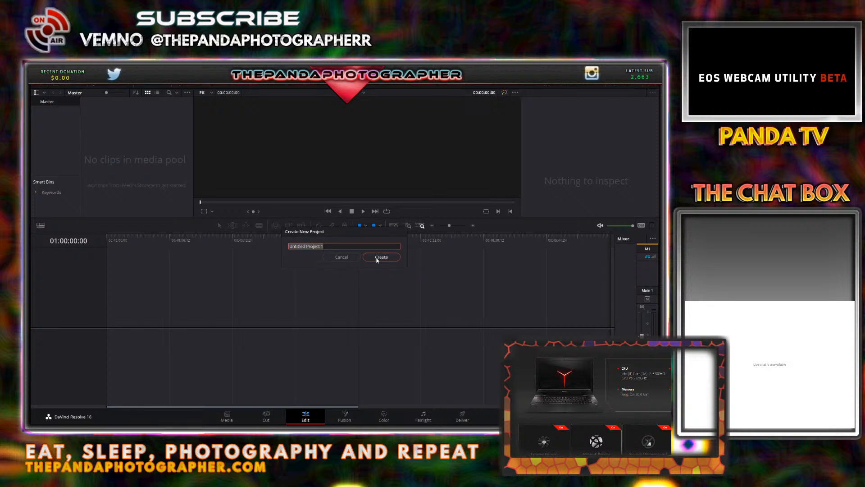
text(teste)
click(377, 259)
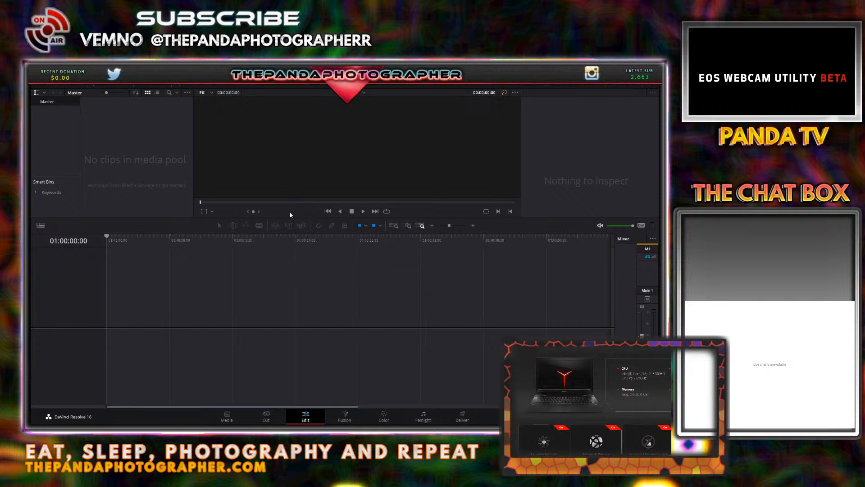
- Quit DaVinci Resolve without saving the test 2 project and relaunch it from the desktop
click(45, 82)
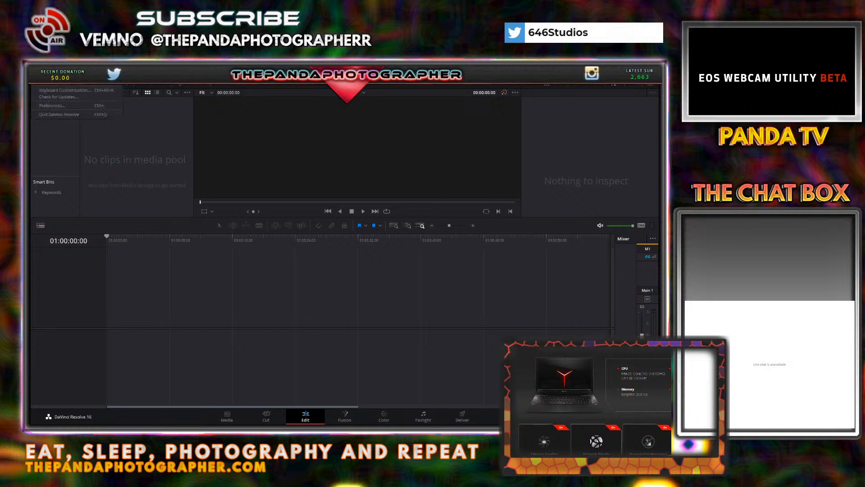
click(63, 114)
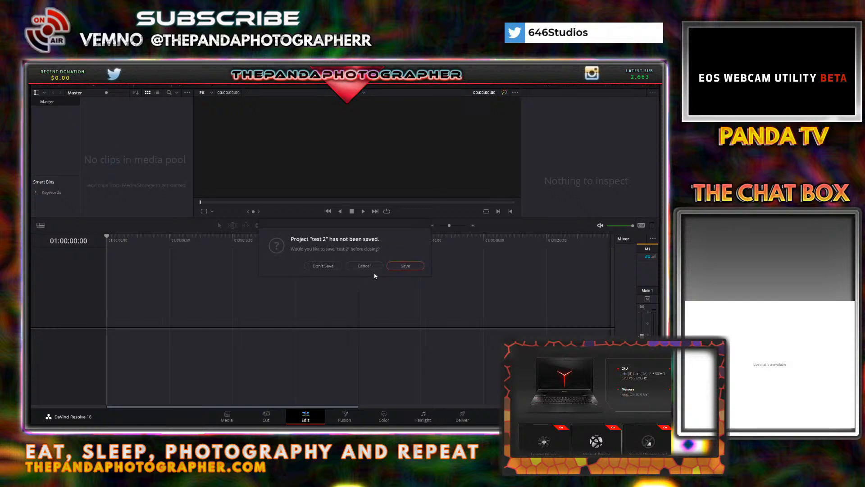
click(324, 266)
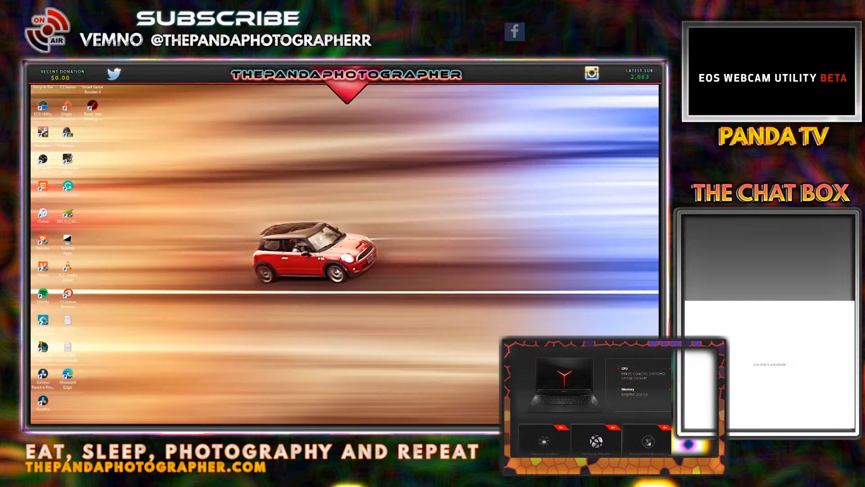
double_click(45, 408)
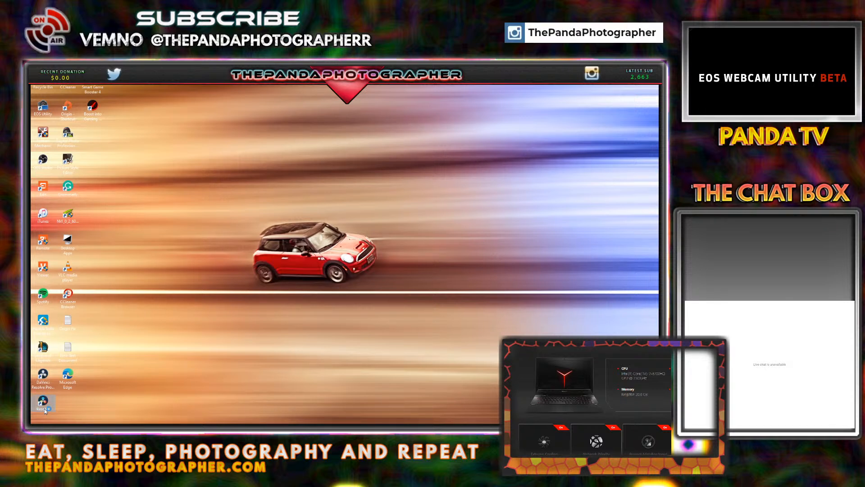
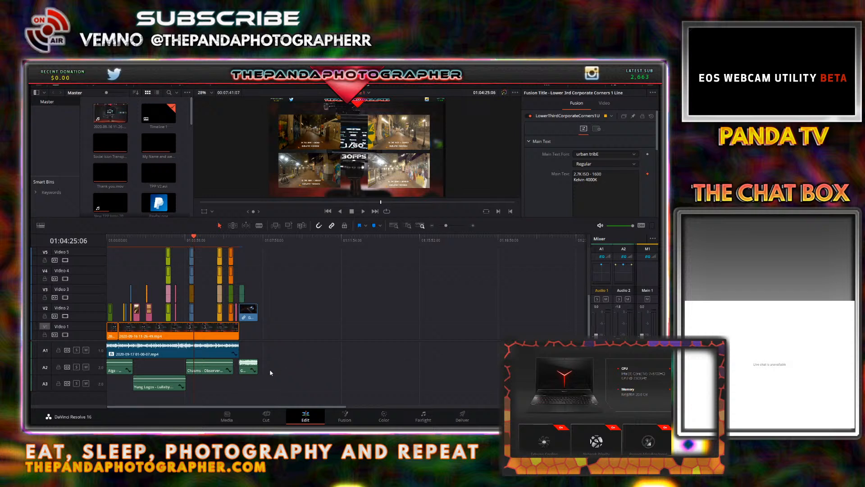
- Select all video and audio clips in the GoPro Hero 7 8 9 Low Light Settings For Video V3 timeline
click(253, 370)
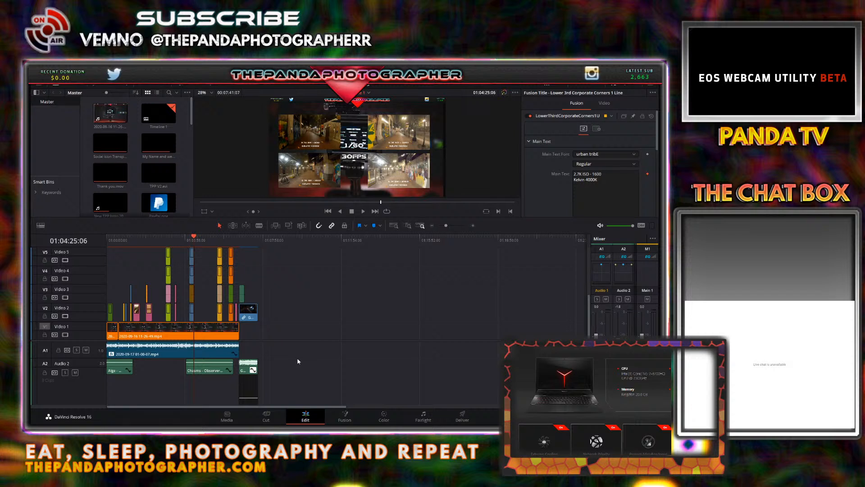
click(246, 372)
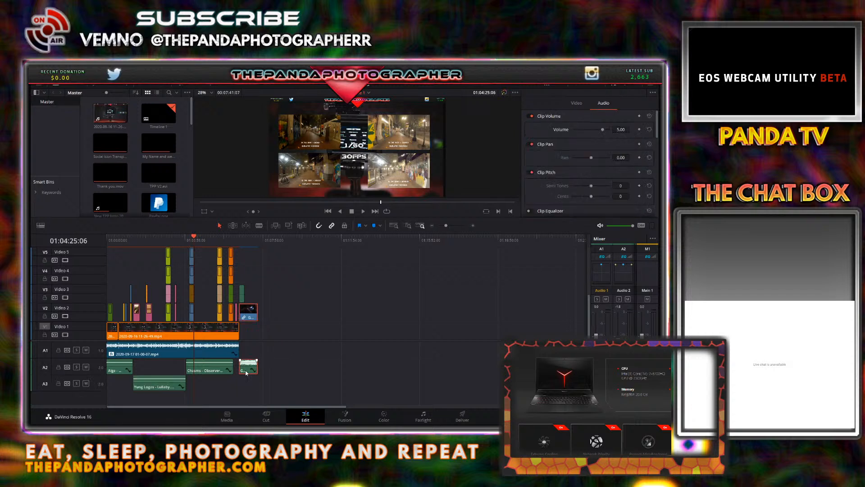
click(296, 359)
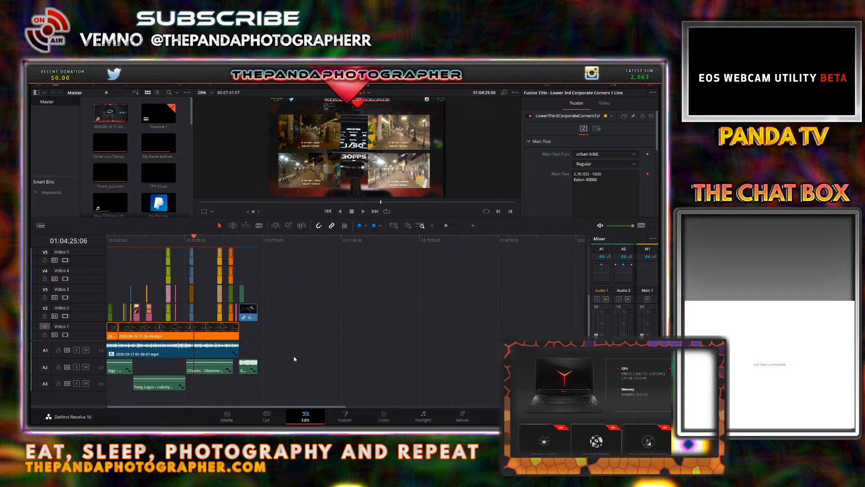
key(ctrl+a)
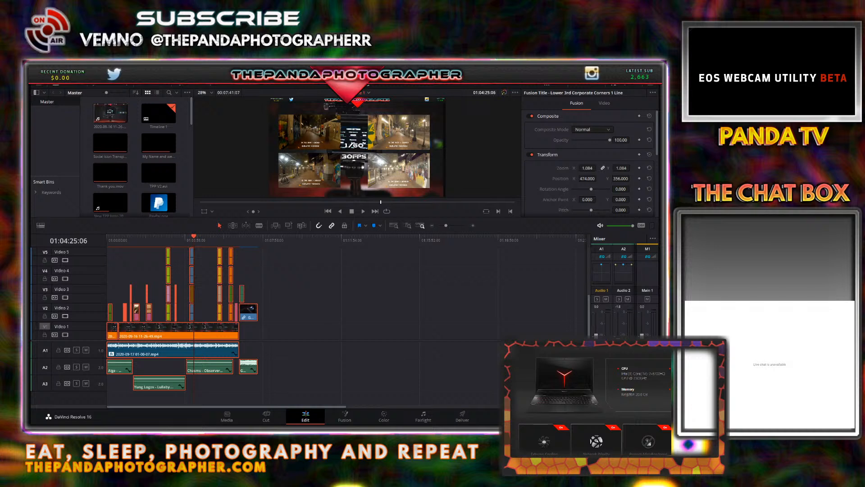
- Create a new project named Test 3, discarding the unsaved changes in the current project
key(shift+1)
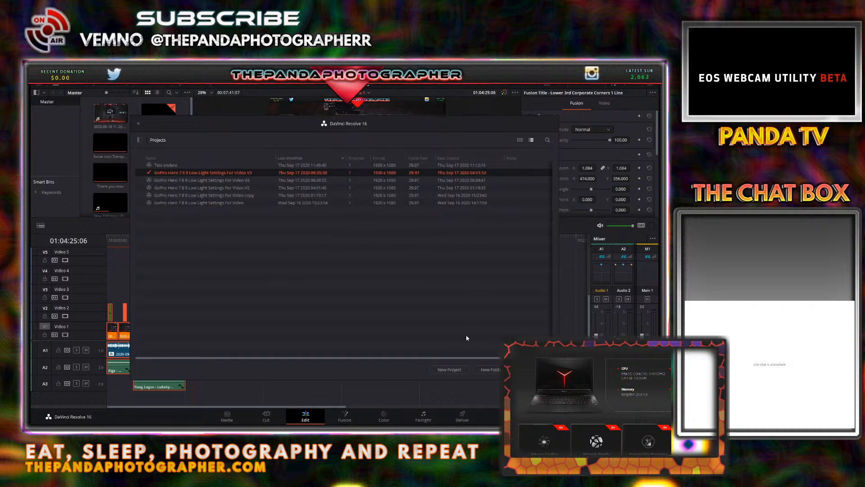
click(449, 369)
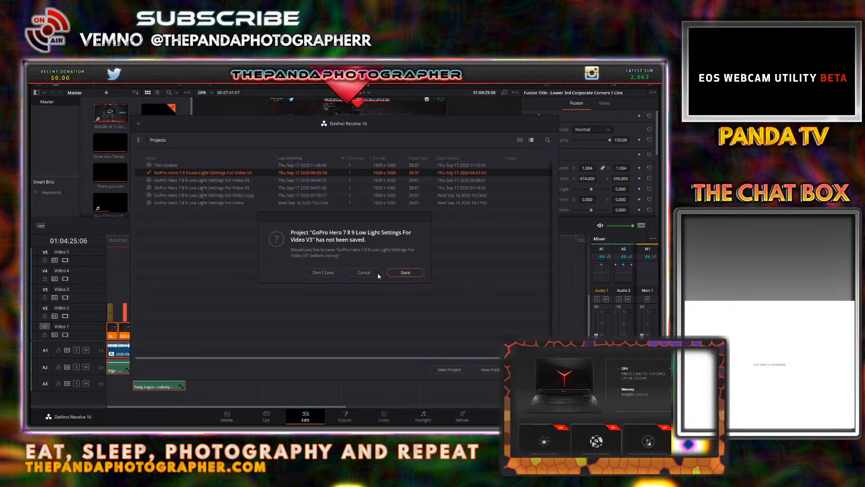
click(333, 273)
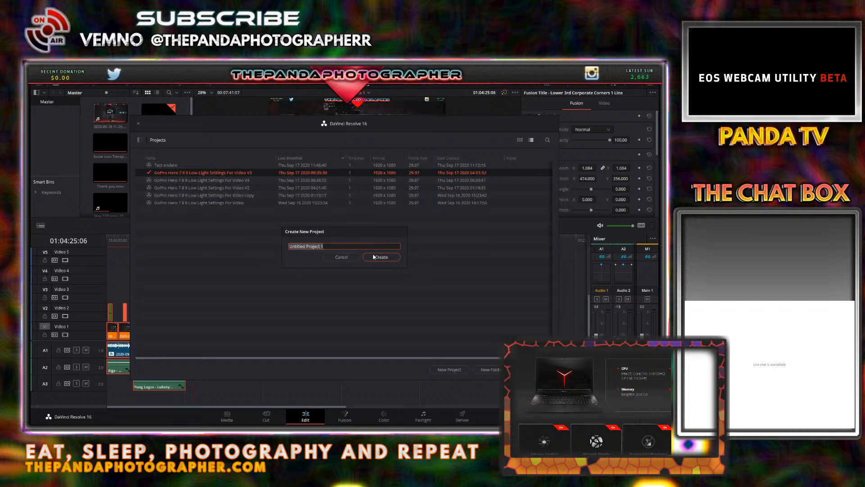
text(Test 3)
click(382, 258)
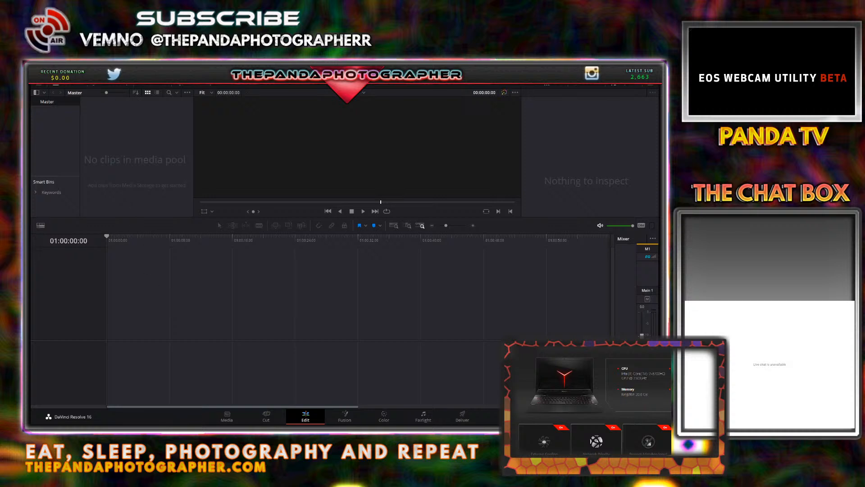
- In the Test 3 project's master settings, set the timeline and playback frame rates to 29.97
key(shift+9)
click(338, 191)
click(339, 220)
click(336, 209)
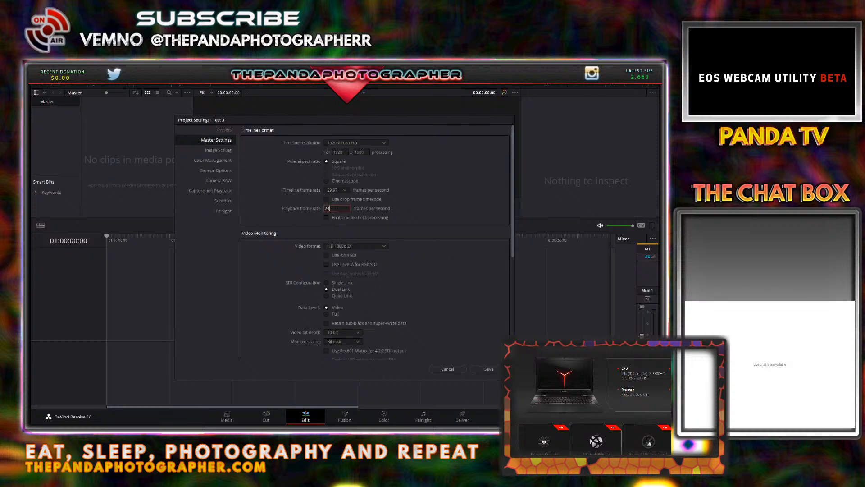
key(BackSpace)
key(BackSpace)
text(29)
text(.97)
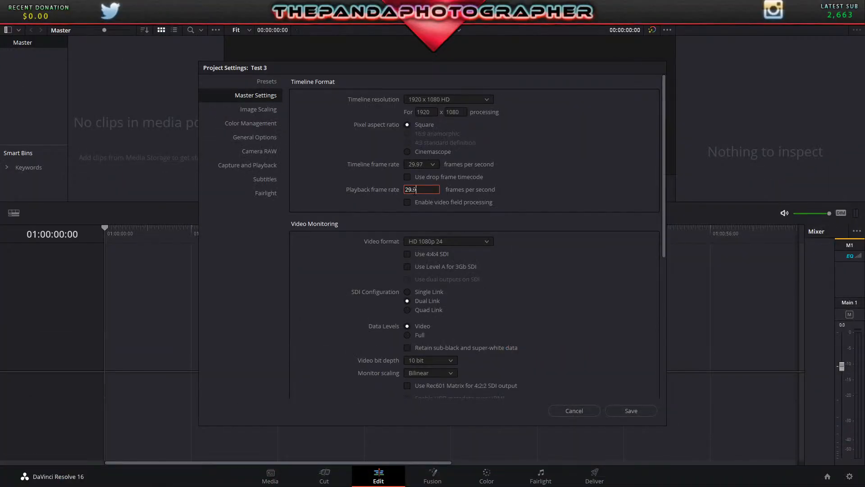
text(4)
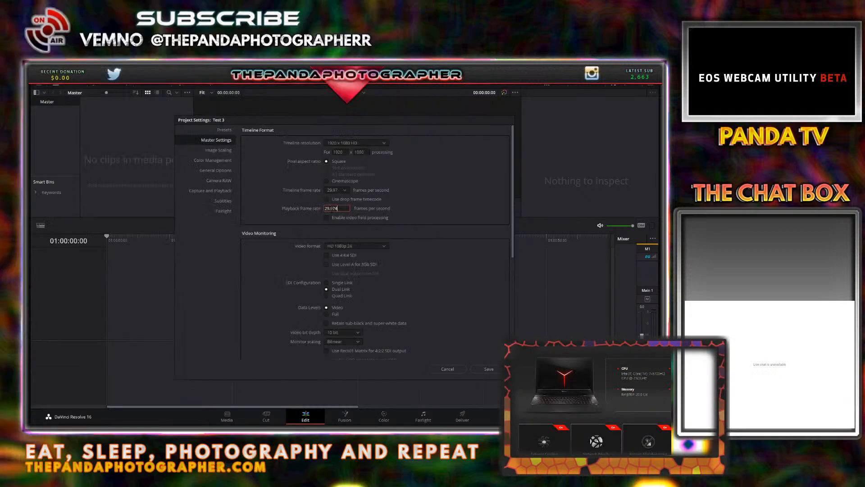
click(444, 207)
- Set the video monitoring format of the Test 3 project to HD 1080p 29.97
click(359, 246)
scroll(361, 303, down, 3)
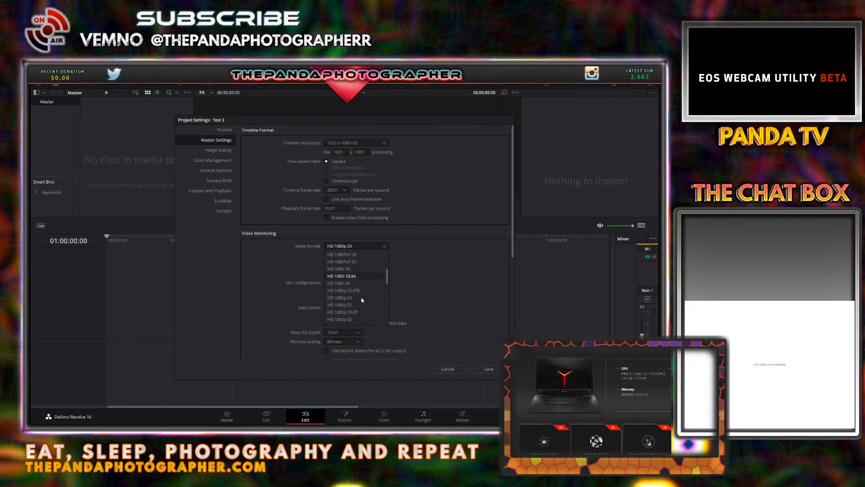
click(357, 312)
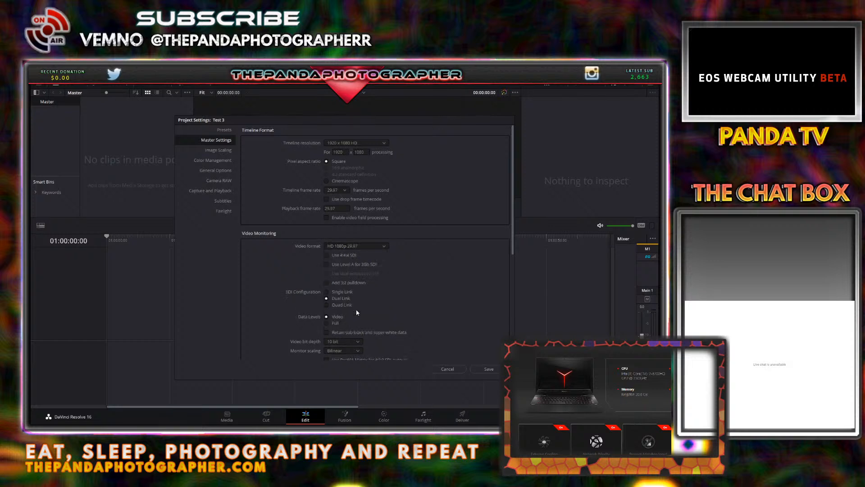
scroll(383, 293, down, 8)
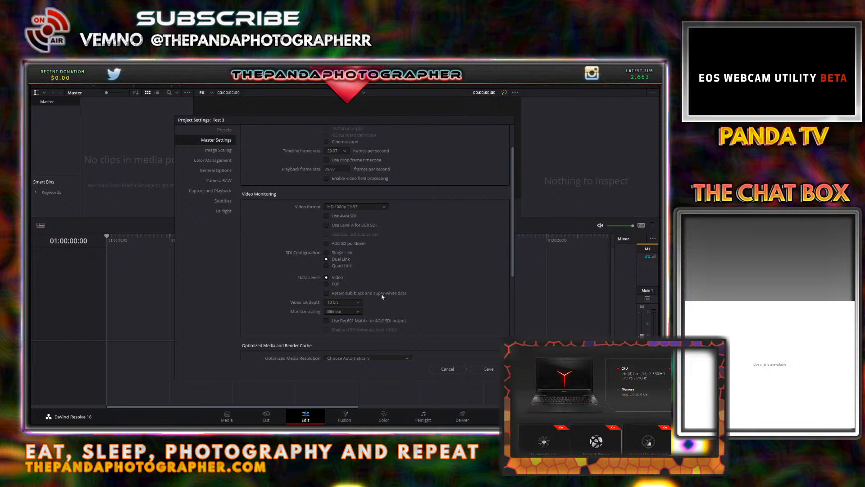
- Check the remaining master settings of the Test 3 project and save the project settings
click(326, 266)
scroll(377, 292, down, 1)
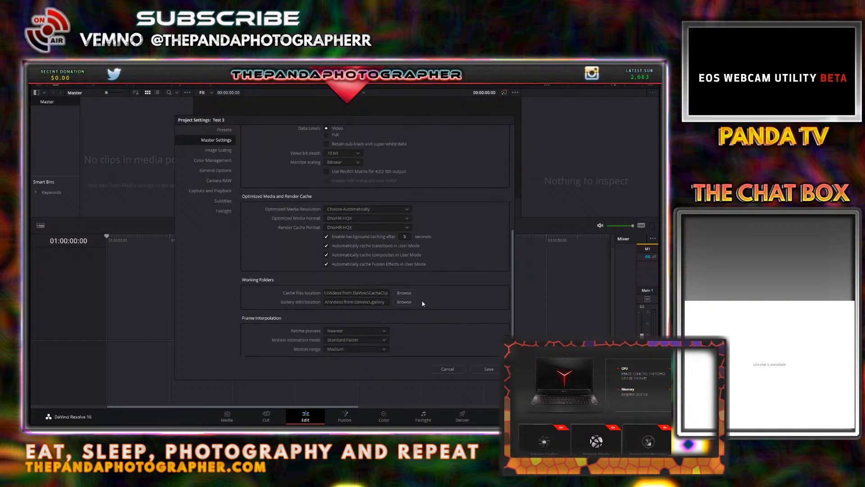
click(488, 369)
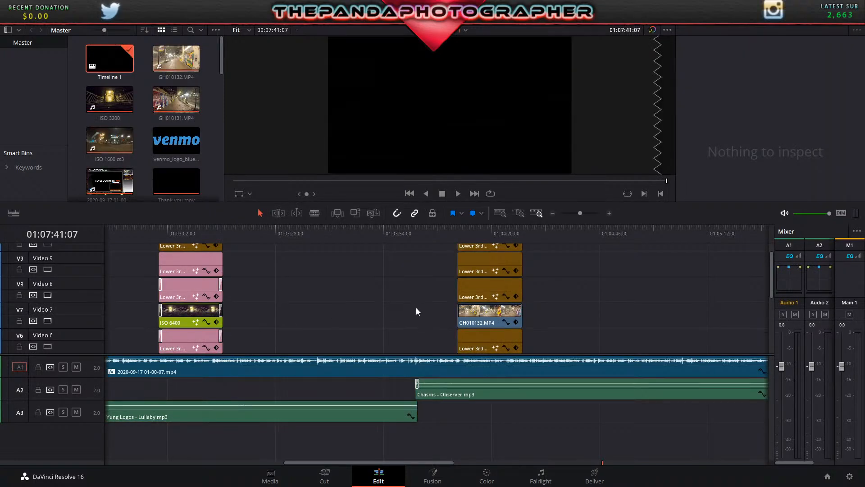
- Zoom the timeline out to review the full length of the pasted edit
scroll(414, 313, down, 1)
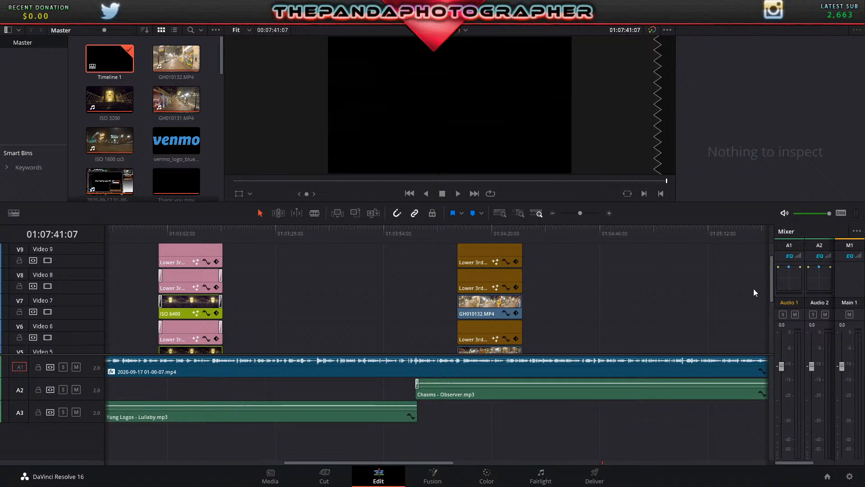
drag(375, 462, 396, 462)
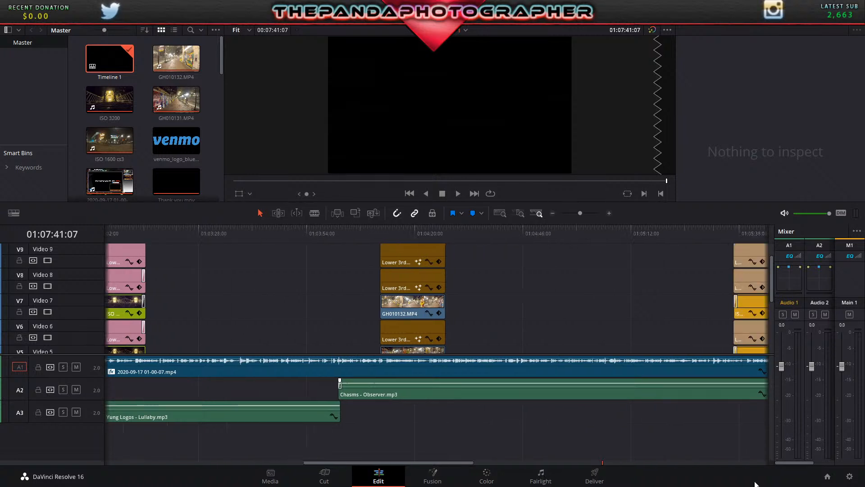
scroll(575, 292, right, 5)
drag(580, 213, 573, 212)
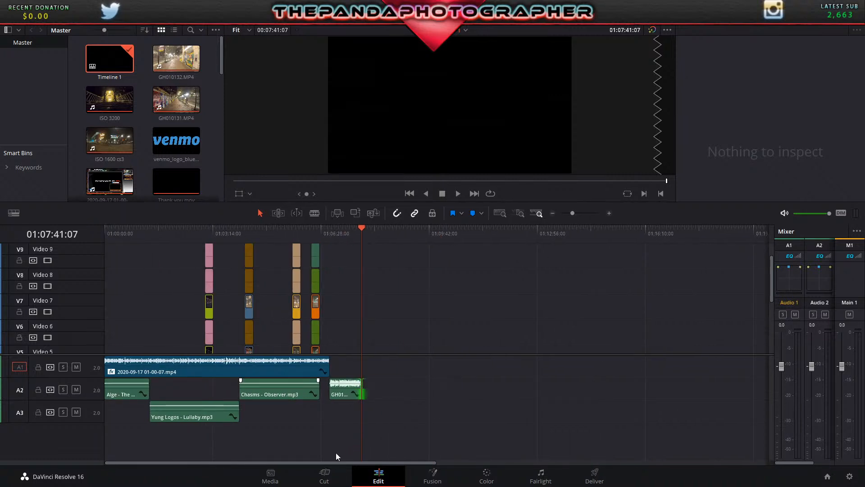
- Review the Test 3 project's master settings, from timeline format to frame interpolation, and close them without saving
click(850, 478)
scroll(479, 213, up, 5)
scroll(479, 213, up, 1)
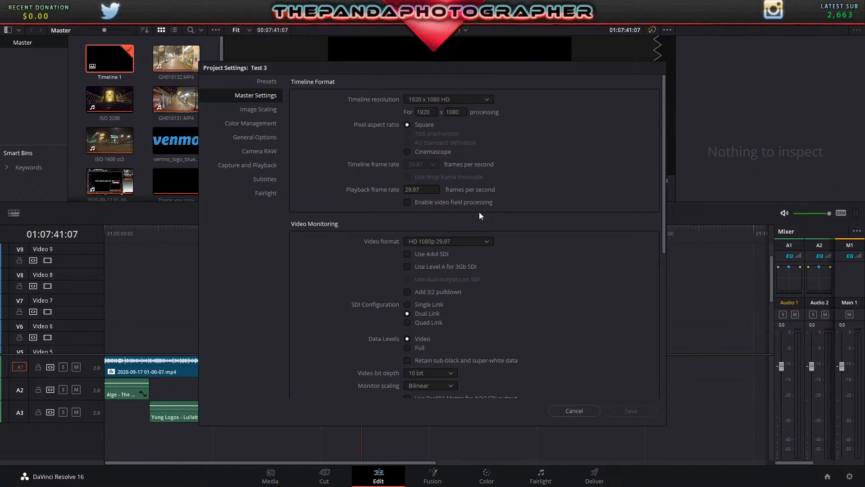
scroll(572, 290, down, 6)
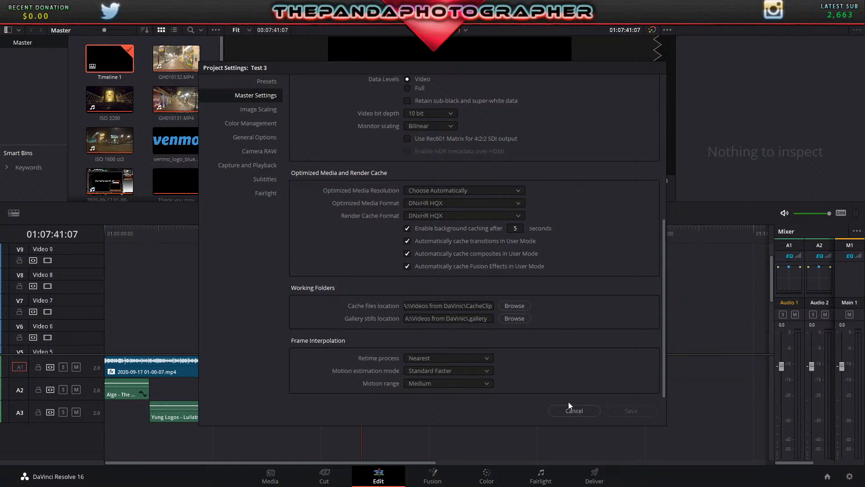
click(594, 409)
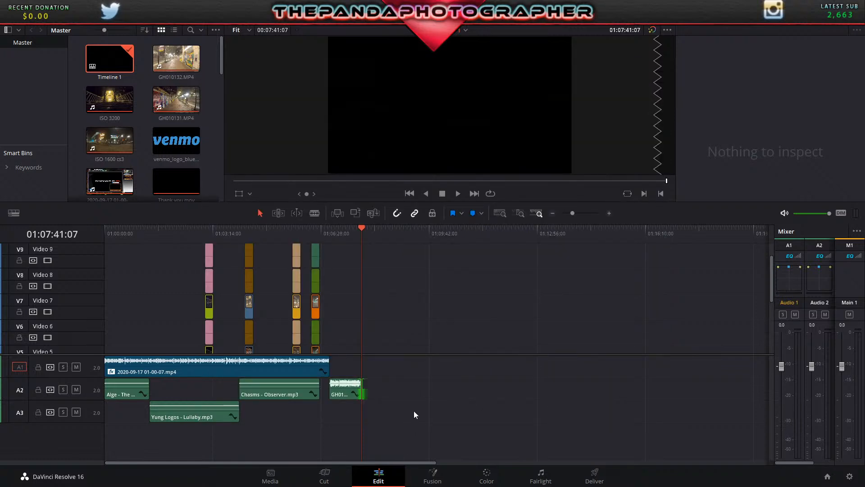
- Scrub back to the four-way split-screen section at 01:04:12:08 and bring the lower video tracks into view
drag(360, 229, 248, 245)
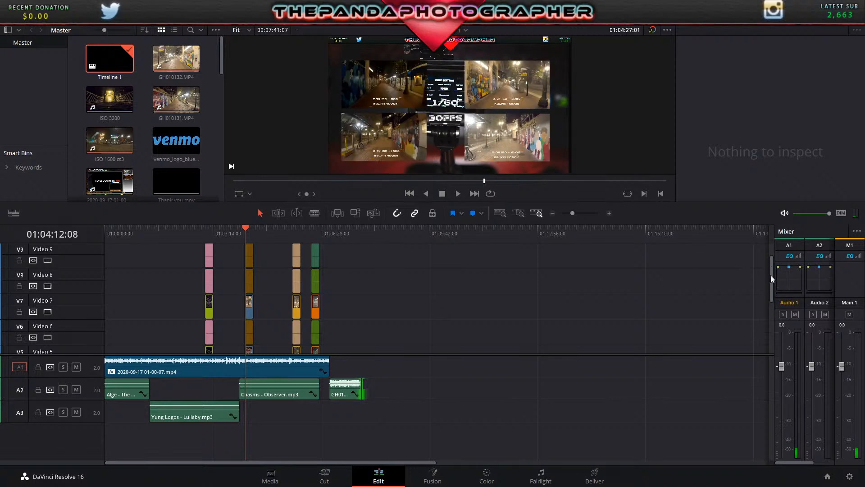
drag(771, 276, 764, 341)
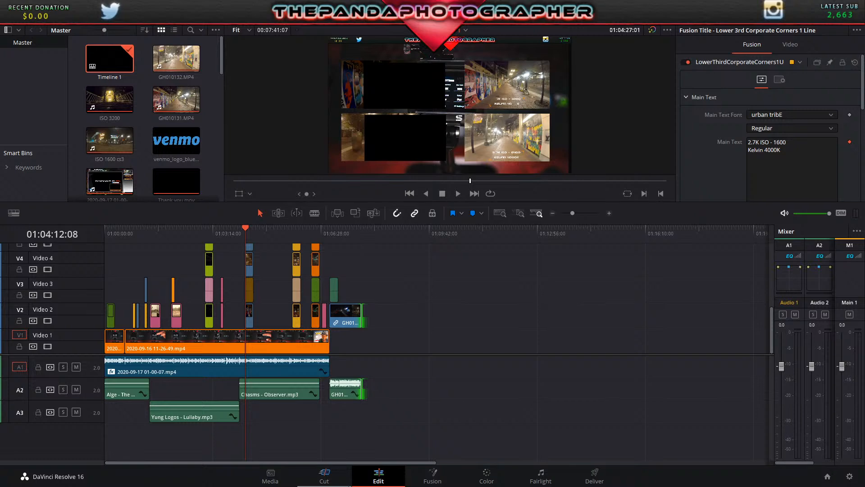
- Switch to Lenovo Nerve Sense, toggle Extreme Cooling, and minimize its window
key(super)
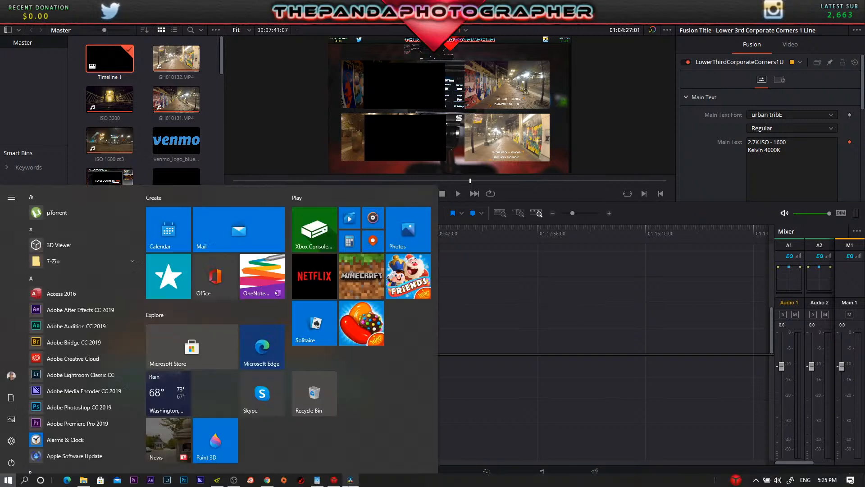
click(334, 483)
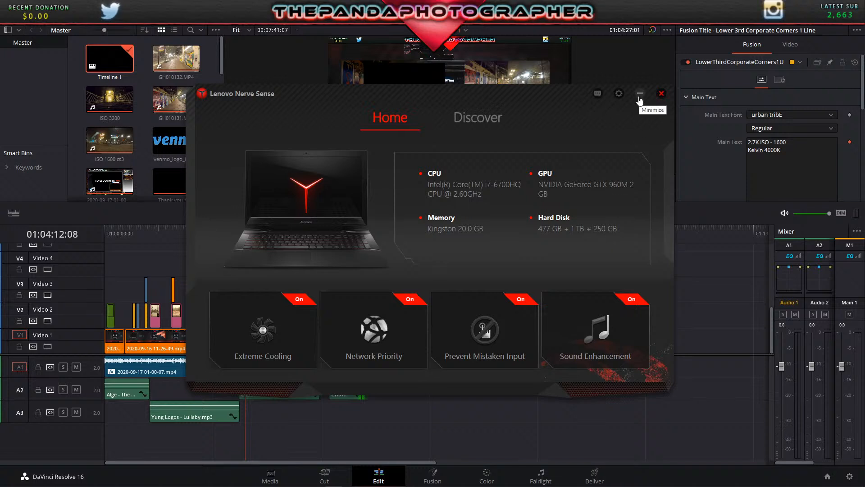
click(301, 300)
click(640, 94)
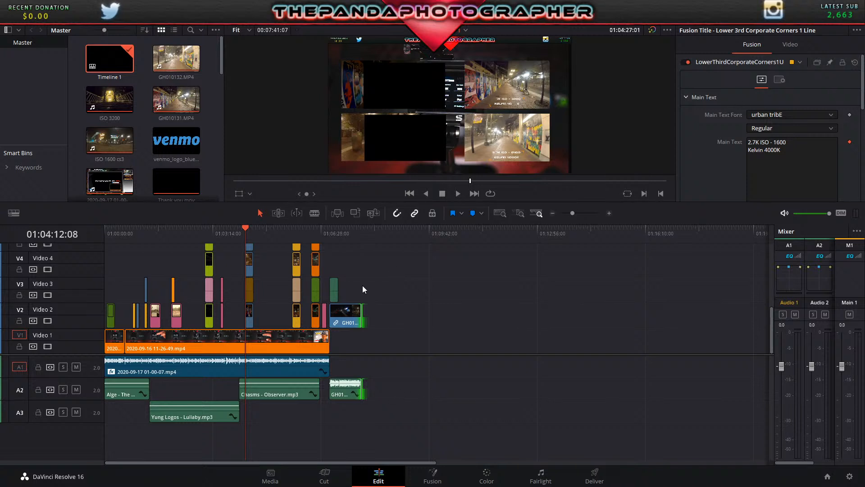
- On the Cut page, split the clips at 01:04:12:06, within the transitions of the split-screen section
click(325, 473)
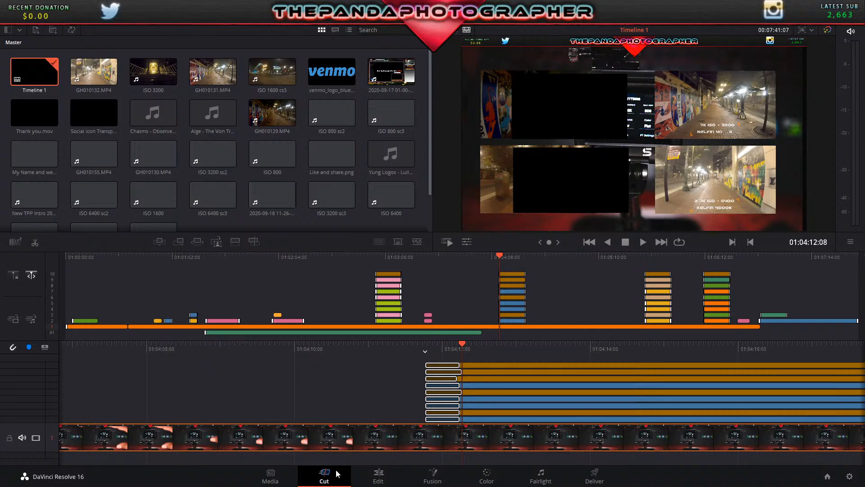
drag(461, 344, 455, 344)
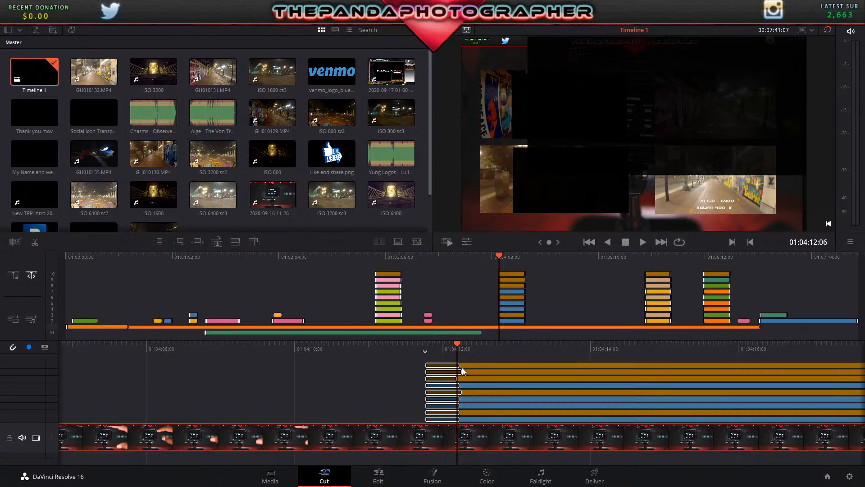
click(461, 368)
click(35, 242)
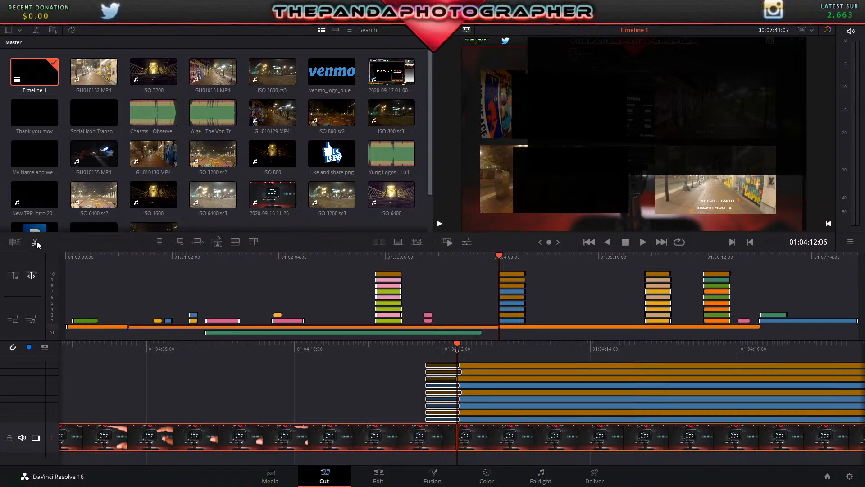
- Examine the split point at 01:04:12:06 on the Edit page, from Video 1 up to Video 10
click(398, 473)
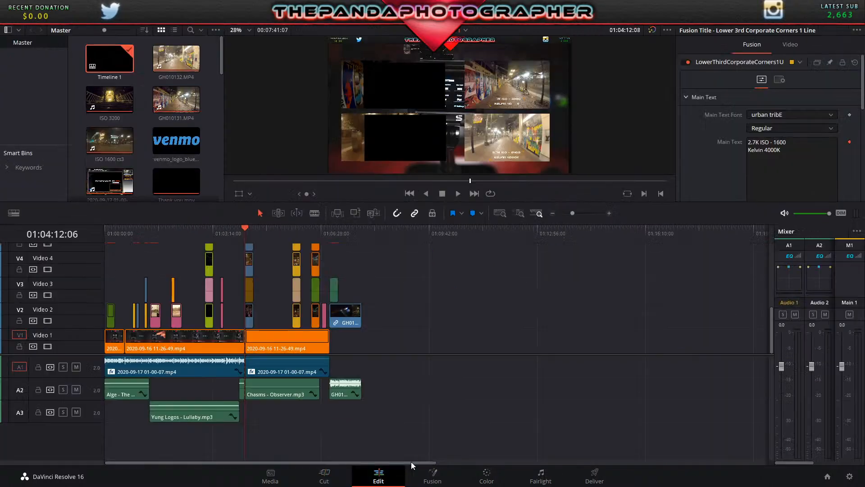
click(583, 216)
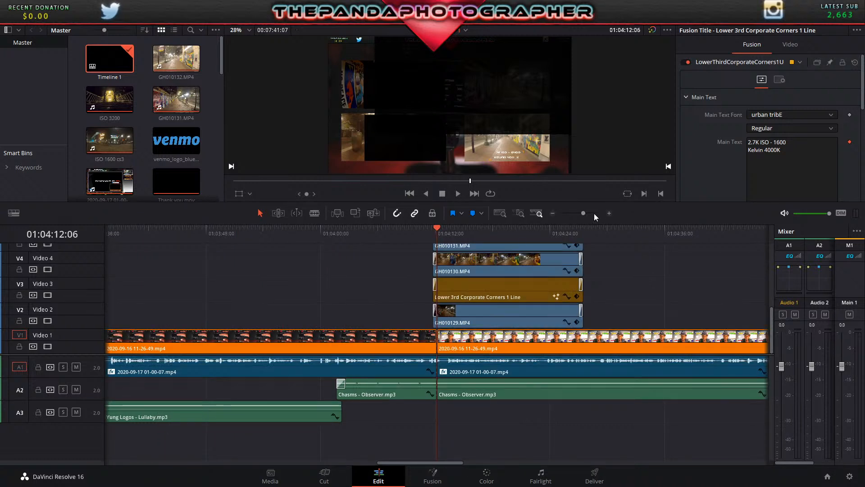
click(593, 213)
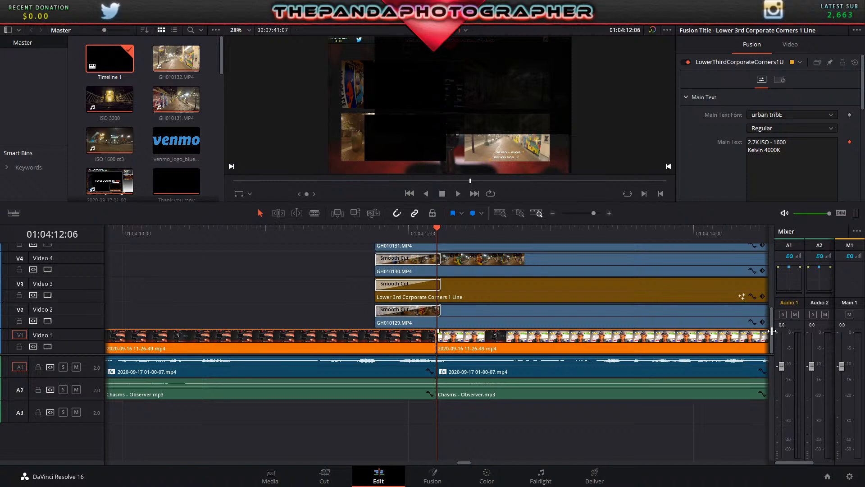
drag(771, 328, 772, 251)
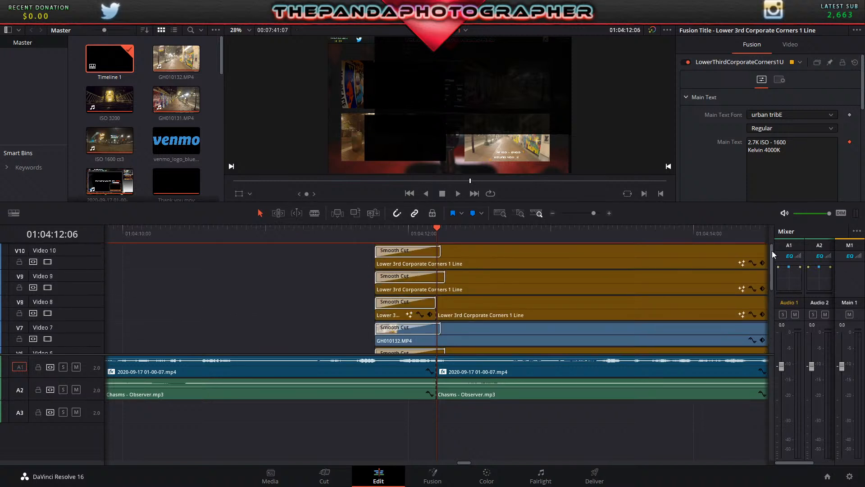
click(280, 480)
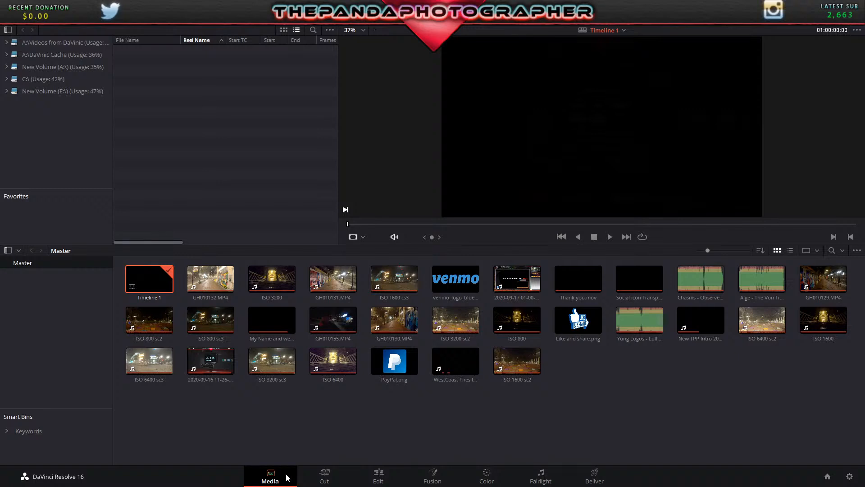
click(334, 480)
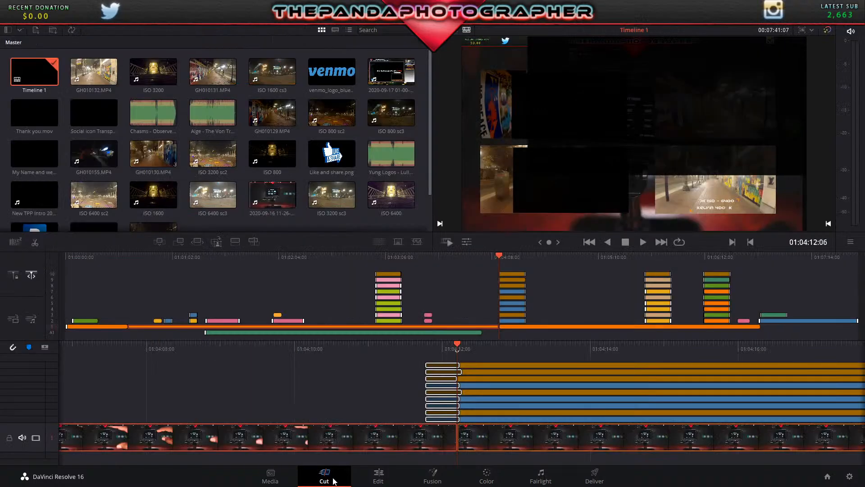
click(381, 477)
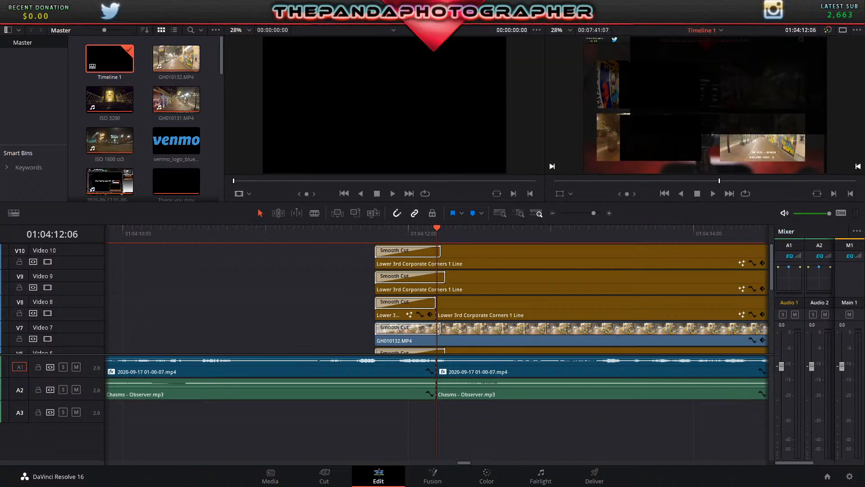
- Select the GH010132.MP4 clip on Video 7 and look through its properties in the Inspector
click(843, 6)
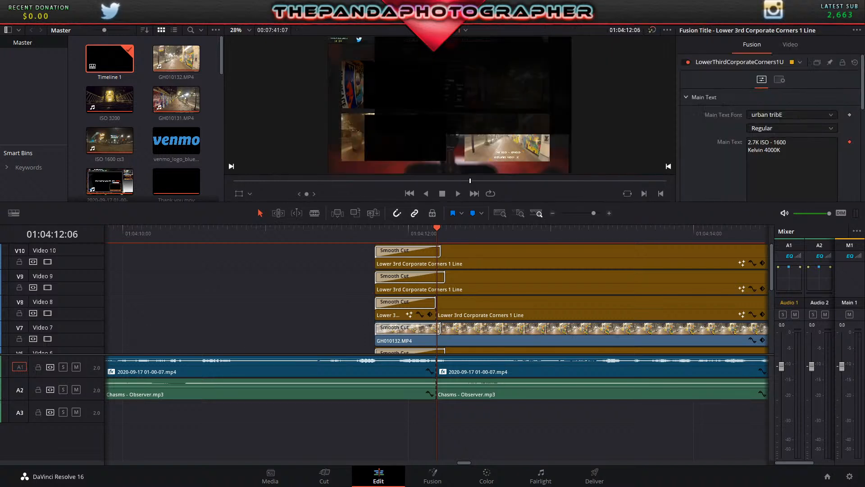
click(538, 332)
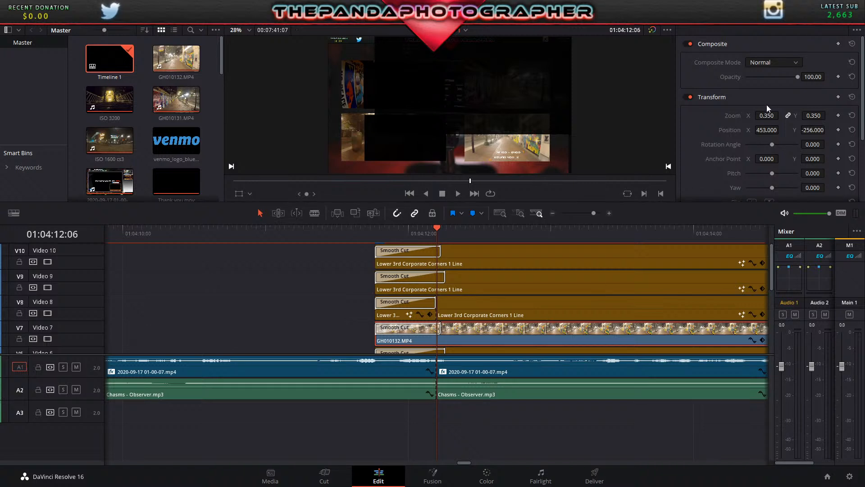
drag(863, 85, 861, 165)
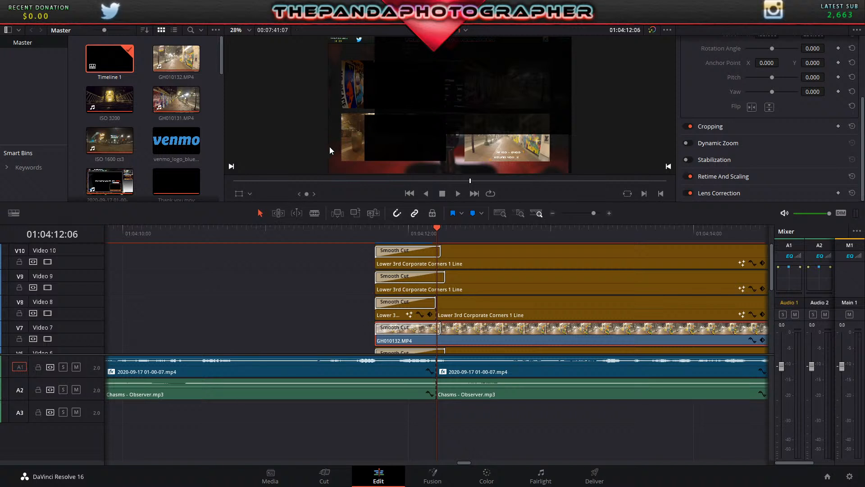
- Arrange the Edit page so the media pool, effects library and edit index are hidden while the Inspector and mixer stay shown
click(77, 10)
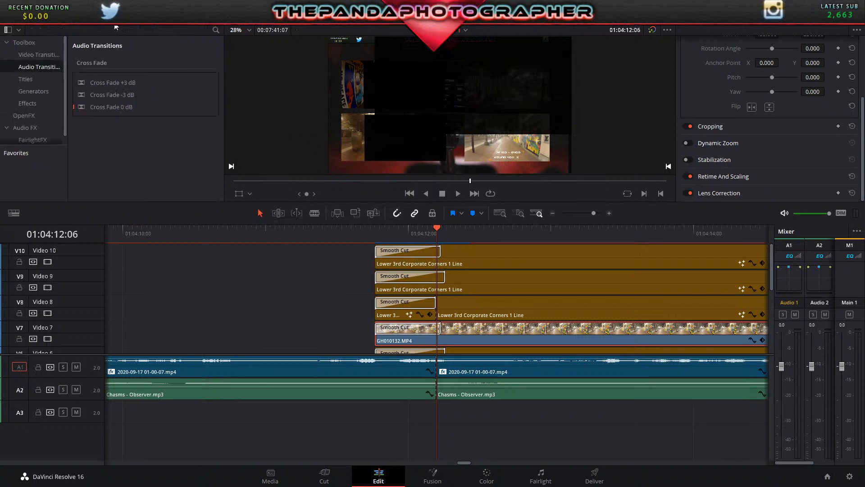
click(131, 9)
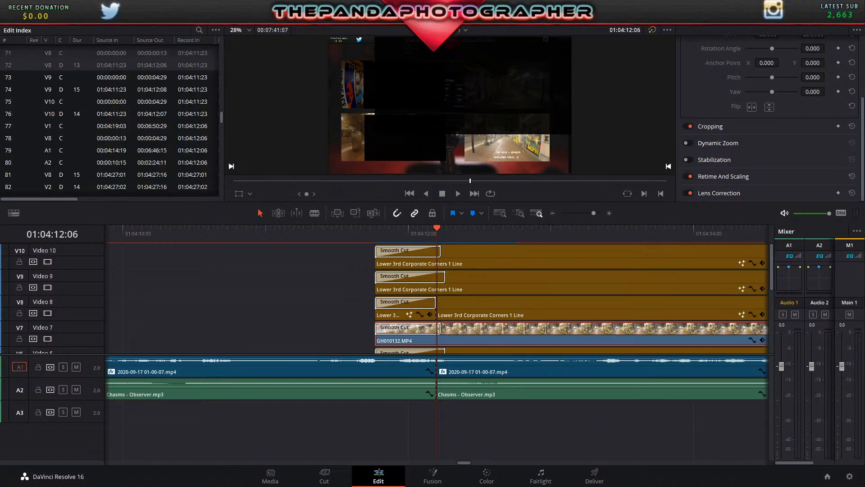
click(76, 10)
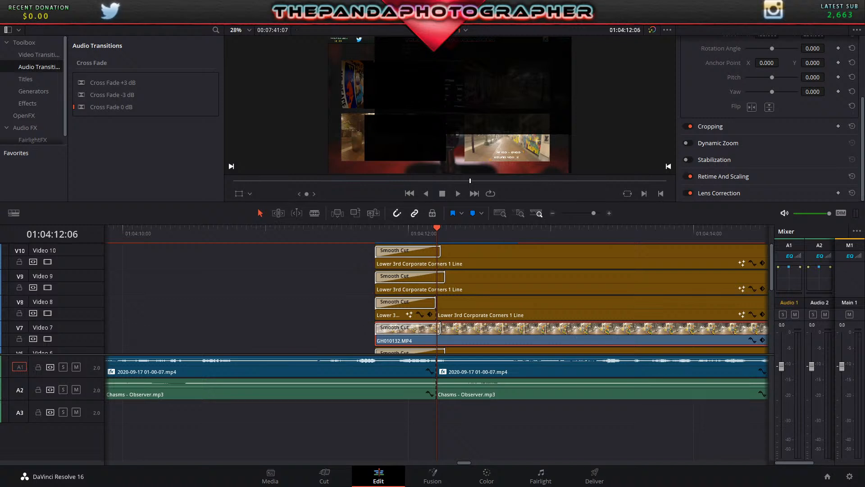
click(181, 10)
click(77, 9)
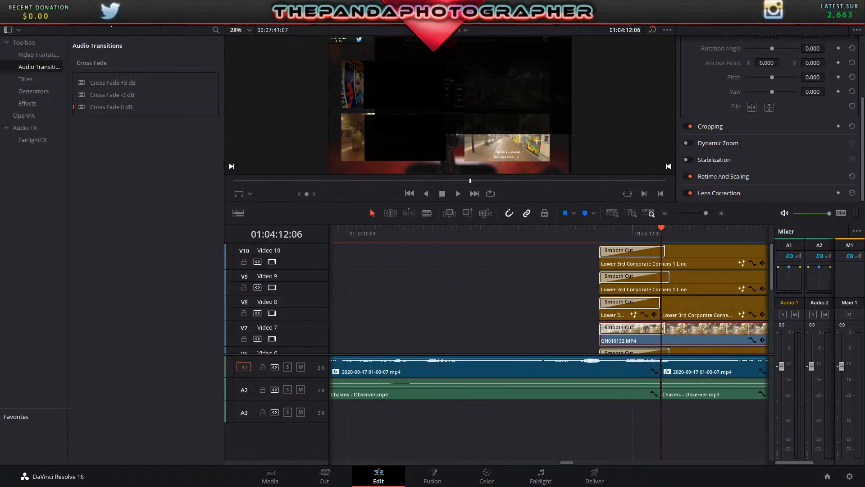
click(847, 10)
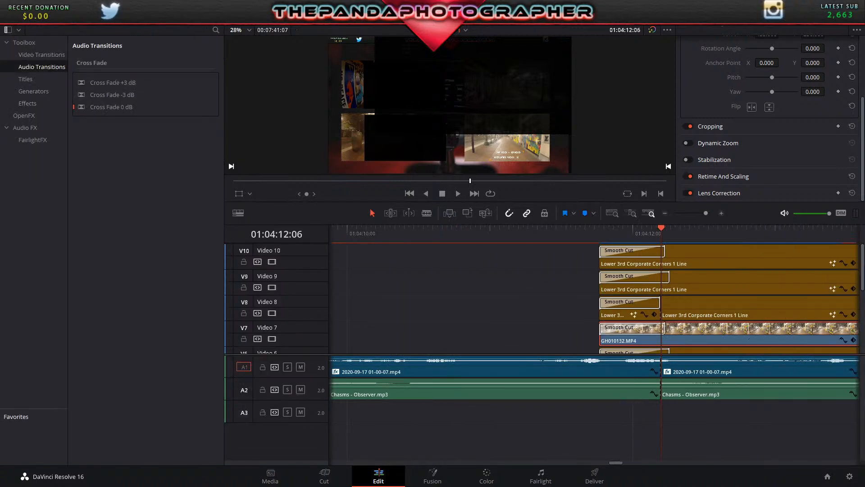
click(847, 10)
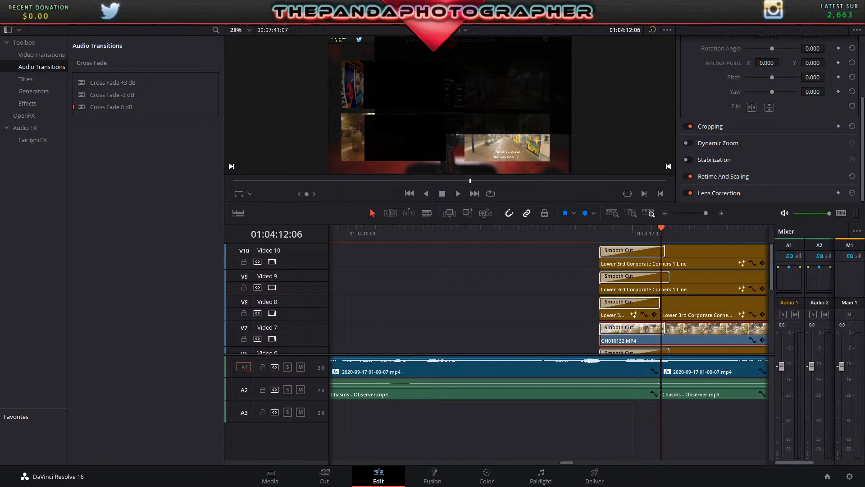
click(847, 10)
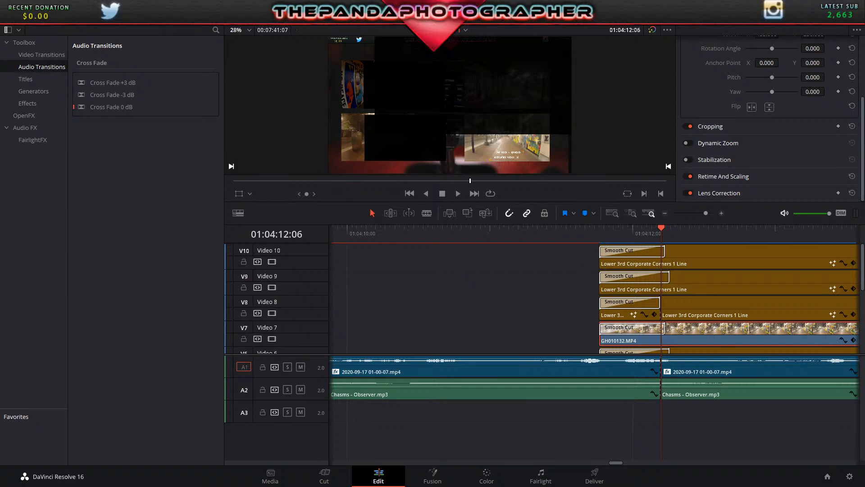
click(168, 20)
click(122, 20)
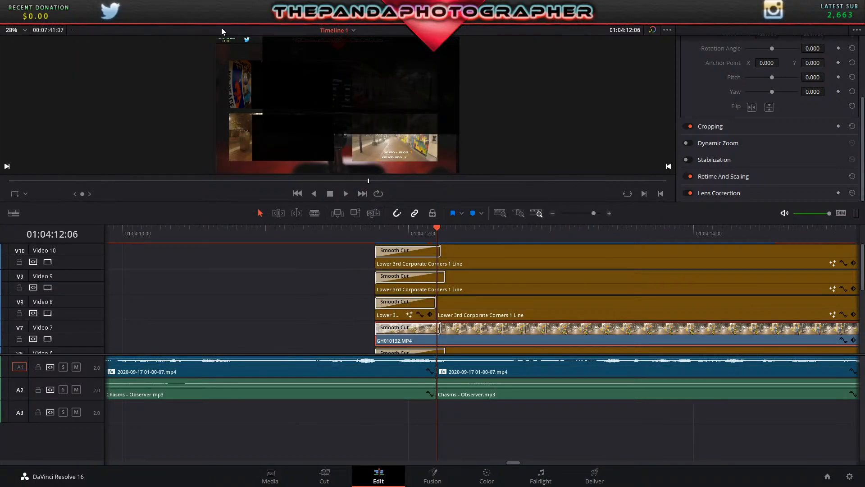
click(784, 20)
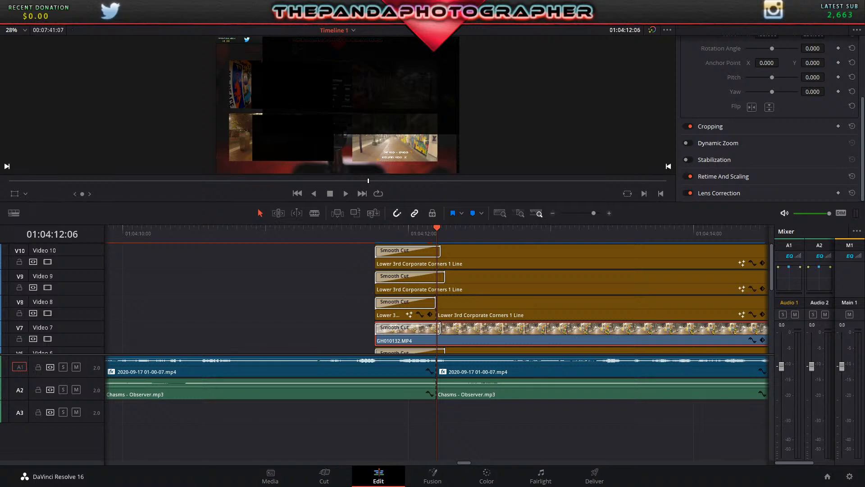
- Rearrange the Edit page to show the media pool and effects library in a narrower column, with the mixer hidden
click(784, 20)
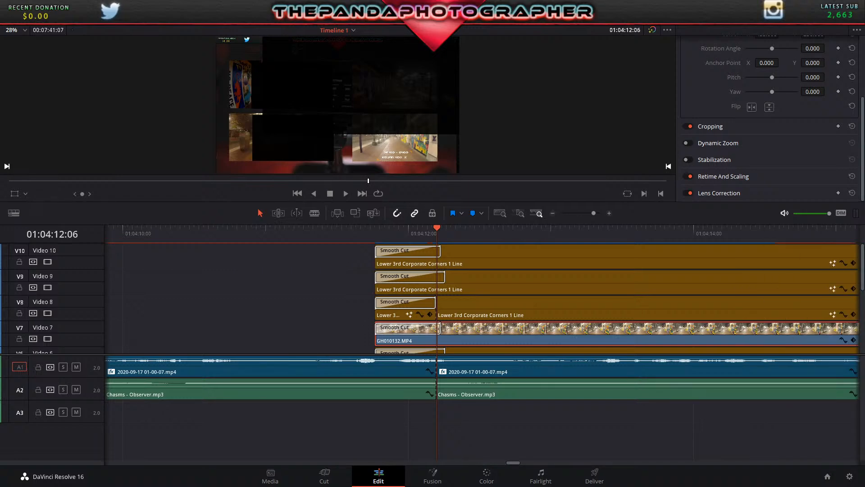
click(74, 20)
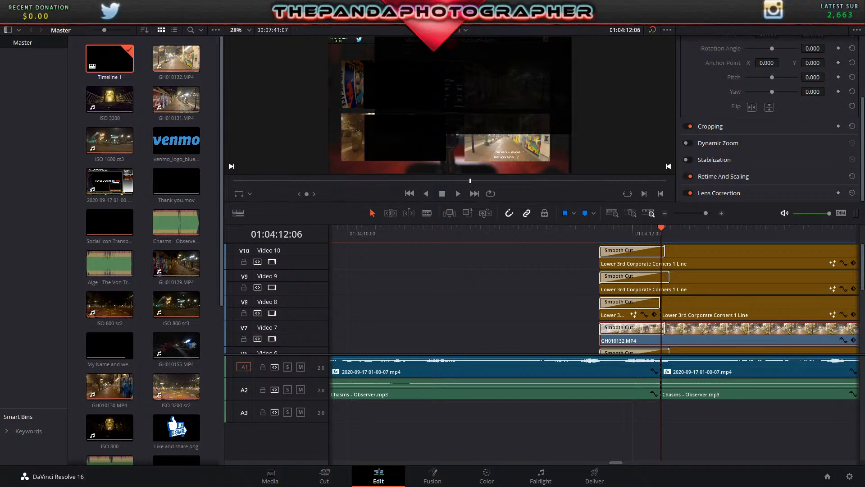
click(167, 19)
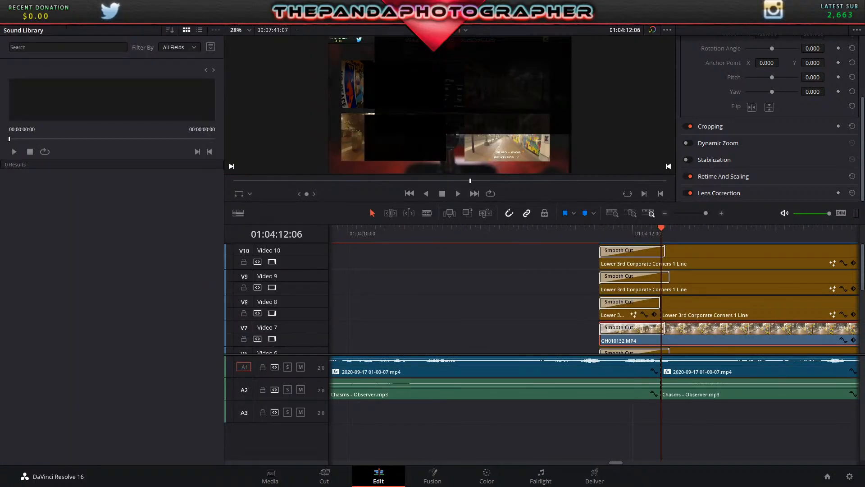
click(159, 19)
click(51, 26)
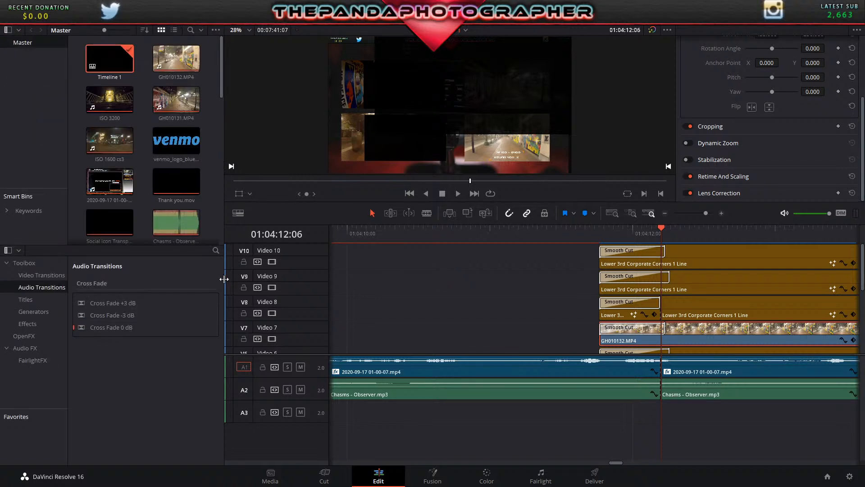
drag(224, 278, 195, 278)
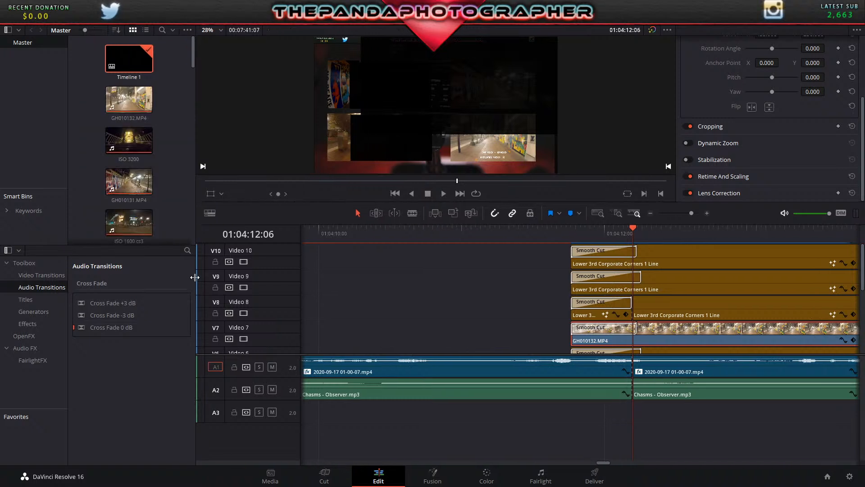
- Look at the Fusion composition for the lower third at 01:04:12:06 and return to the Edit page
scroll(585, 275, down, 3)
click(434, 478)
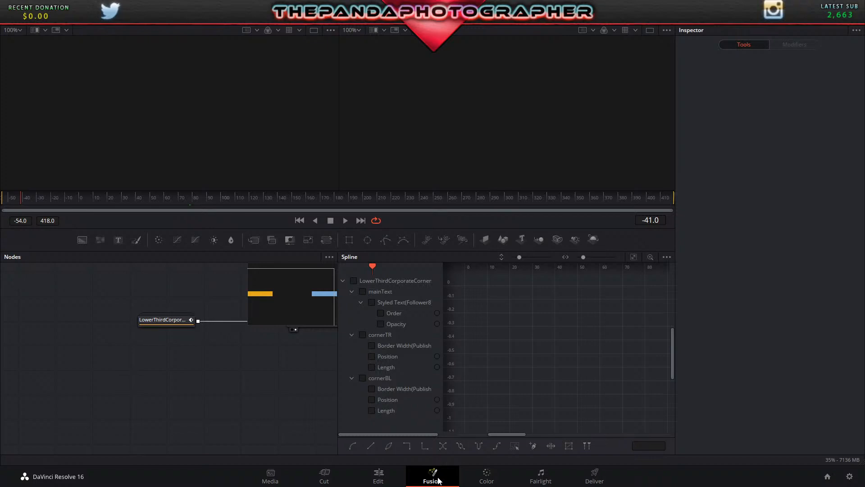
click(380, 477)
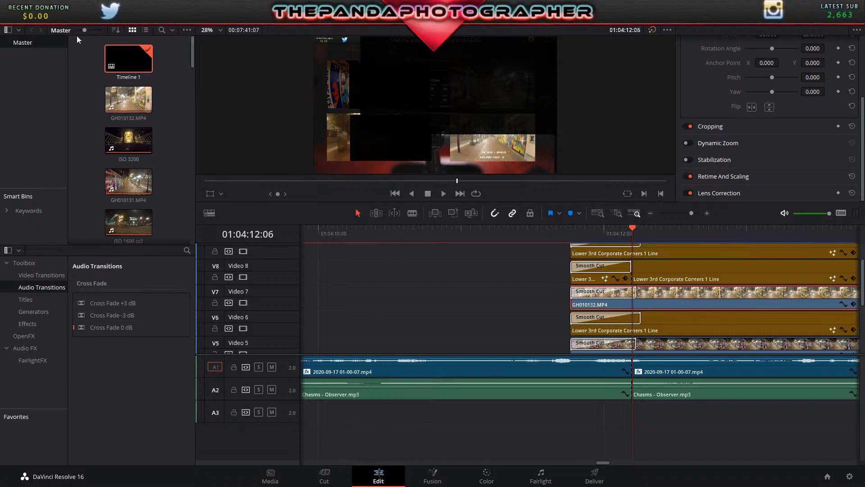
- Hide the media pool so only the effects library remains, and list its Titles down to the Lower 3rd templates
click(97, 18)
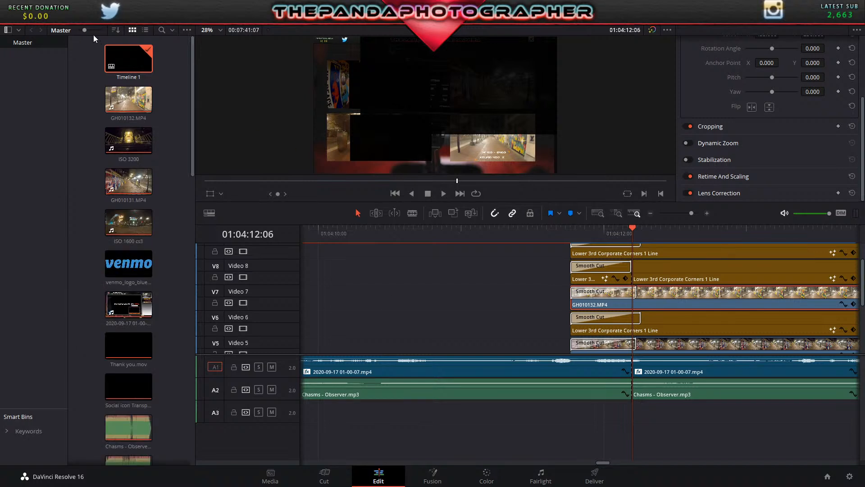
click(97, 18)
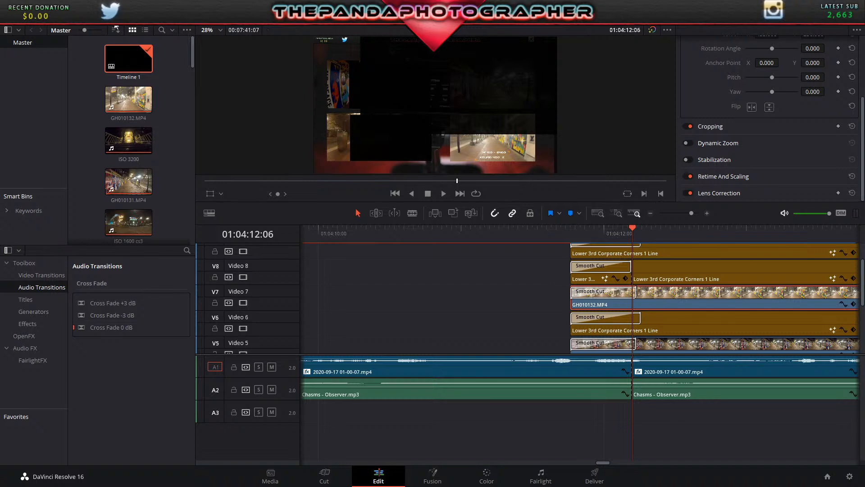
click(97, 18)
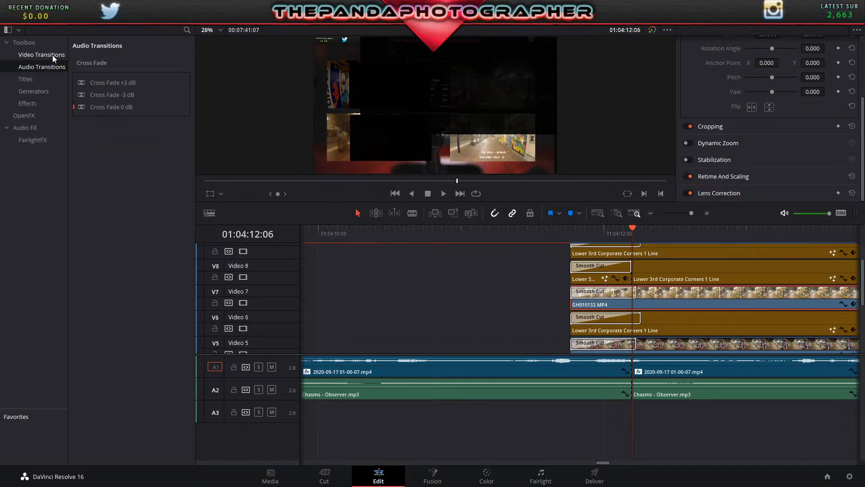
click(28, 79)
scroll(160, 155, down, 10)
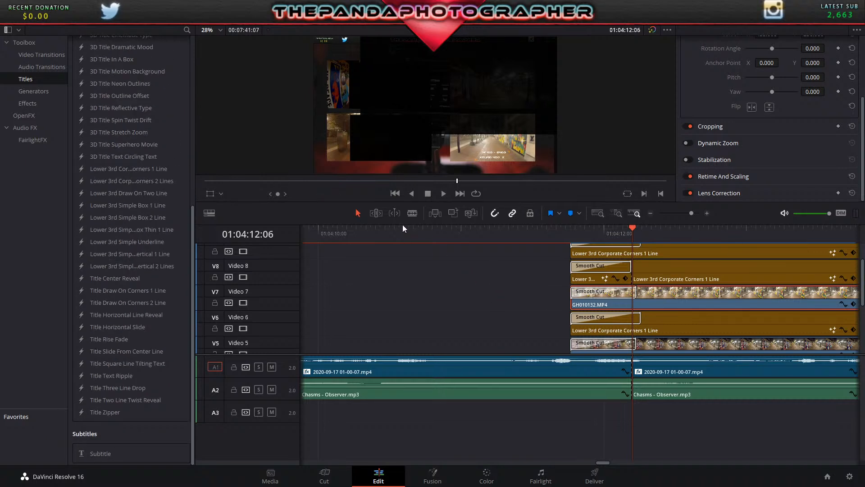
- Add a Lower 3rd Simple Vertical 1 Line title to Video 6 at 01:03:28:11, in the gap before the split-screen section, and select it
click(386, 229)
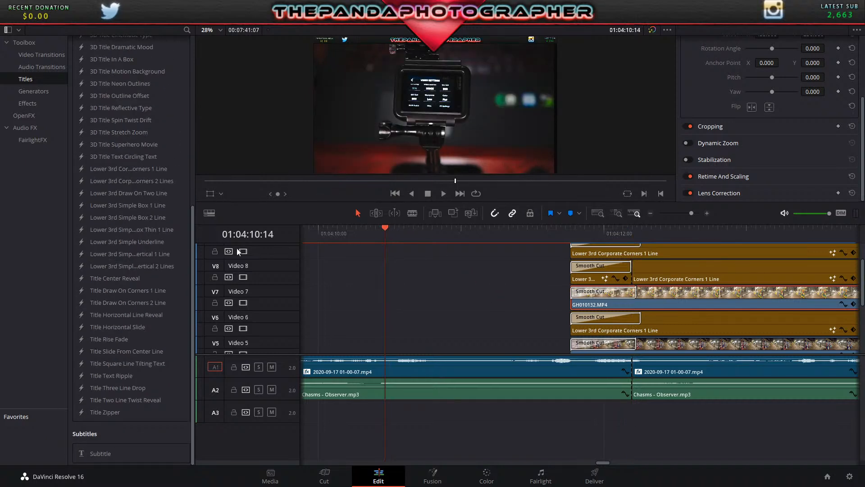
drag(130, 253, 106, 256)
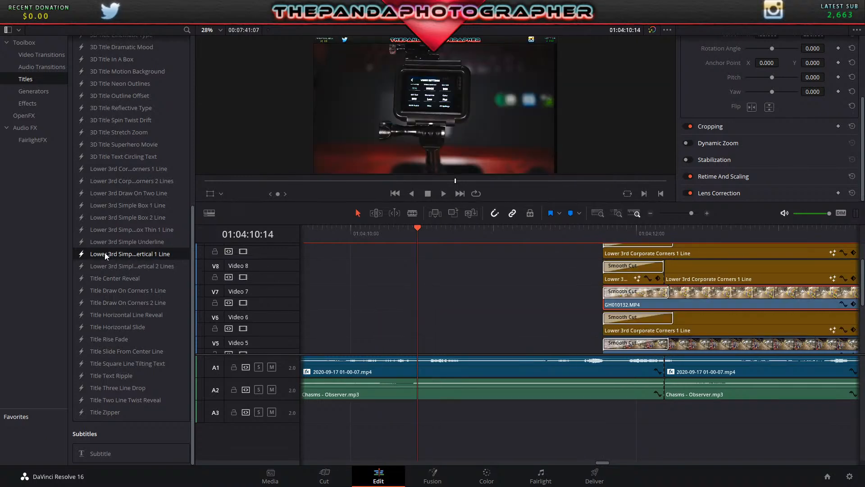
click(682, 213)
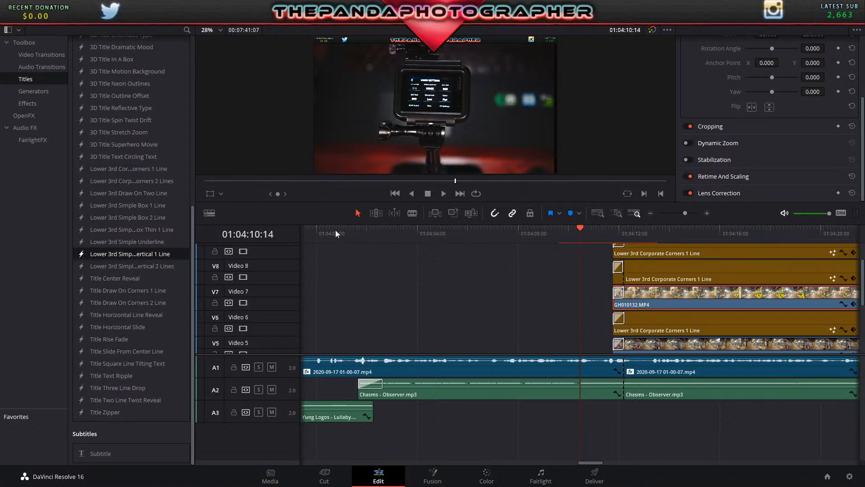
click(319, 229)
drag(685, 213, 679, 213)
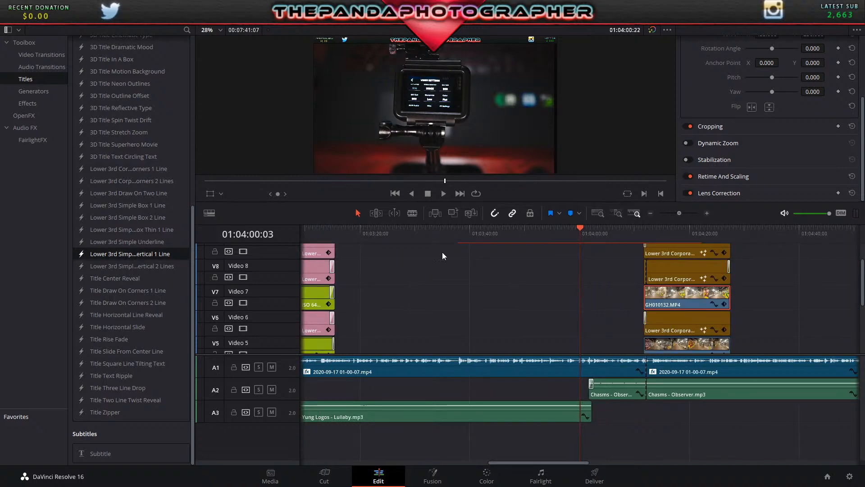
click(405, 230)
drag(113, 254, 411, 325)
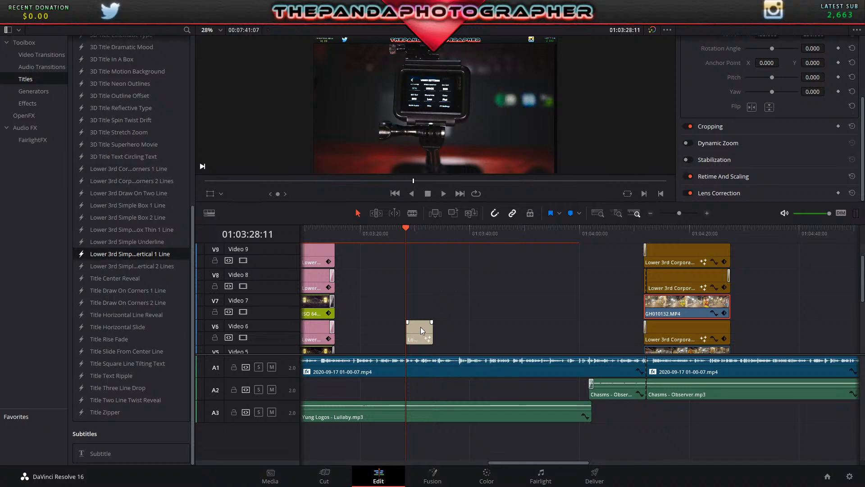
click(422, 331)
- Try Open Sans Condensed and Palace Script MT as the main text font of the new title
click(793, 114)
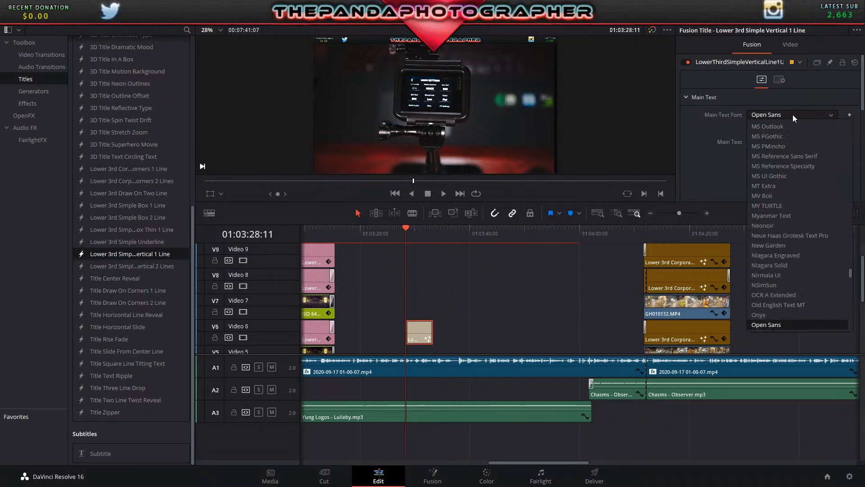
scroll(789, 130, down, 5)
click(789, 130)
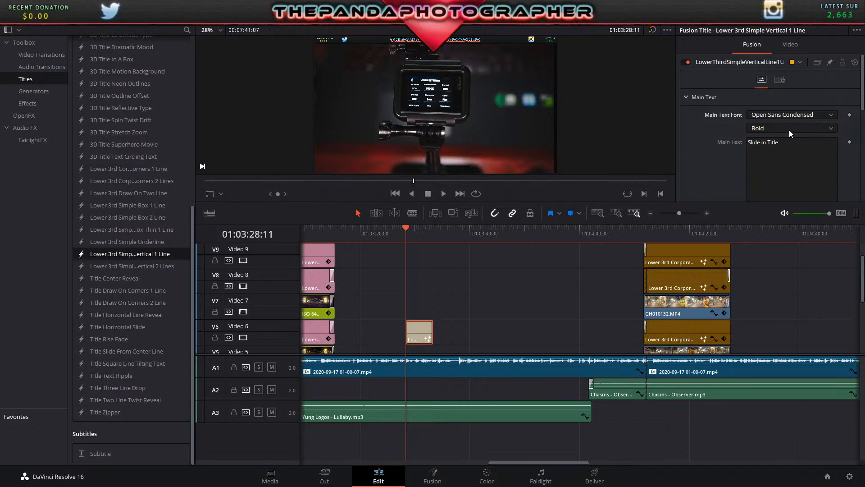
scroll(791, 112, down, 5)
scroll(791, 113, up, 5)
scroll(791, 112, down, 2)
click(780, 62)
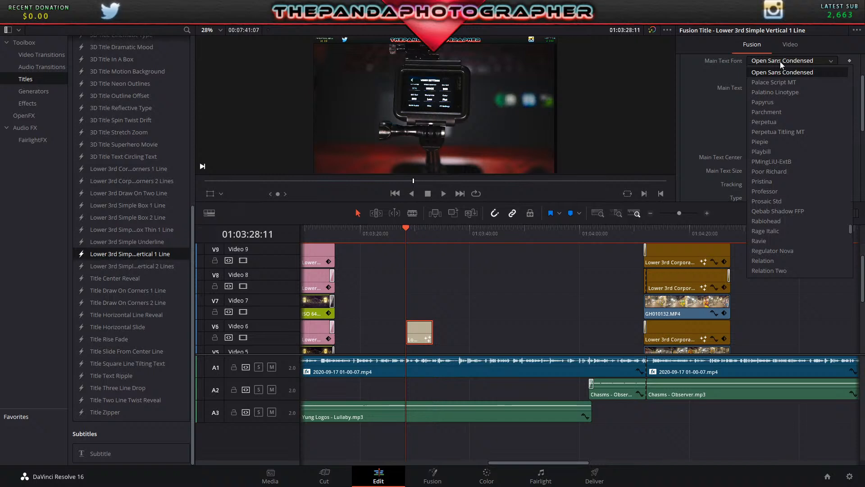
click(780, 81)
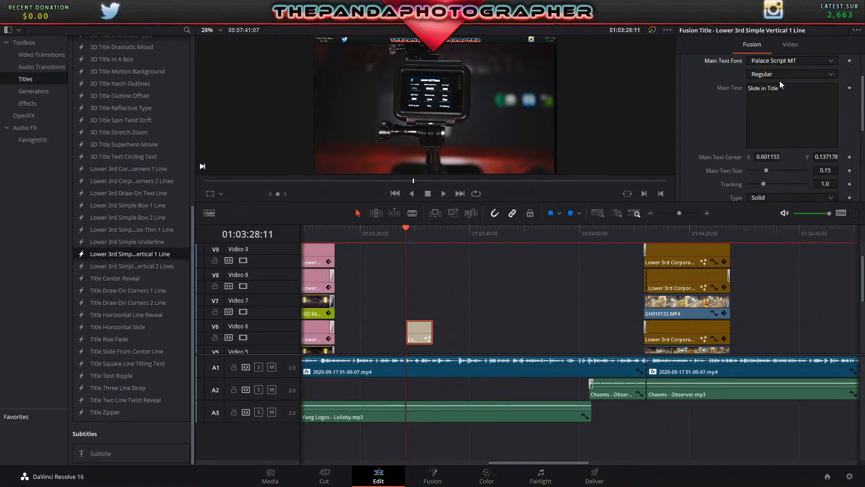
scroll(779, 79, up, 2)
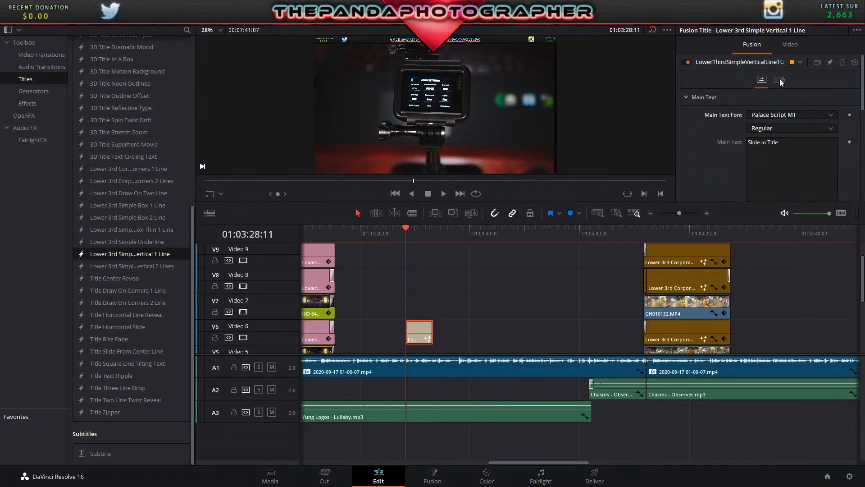
- Switch the title's main text font back to Open Sans Condensed and again to Palace Script MT
click(784, 115)
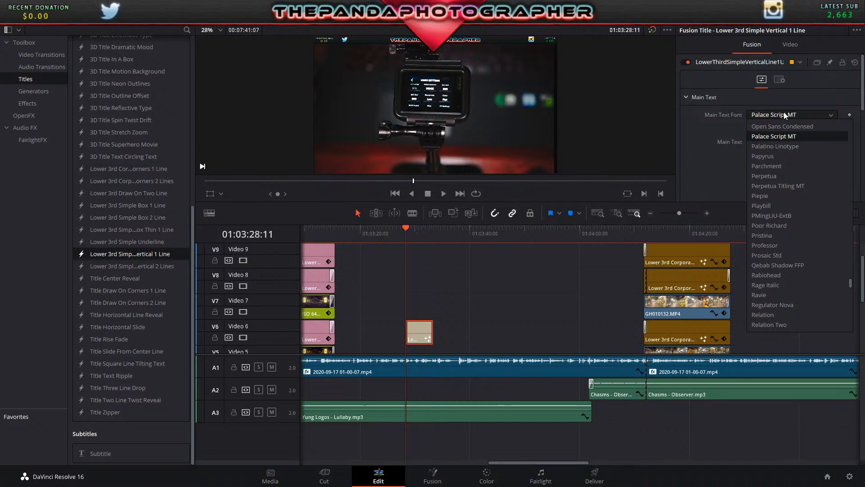
click(784, 115)
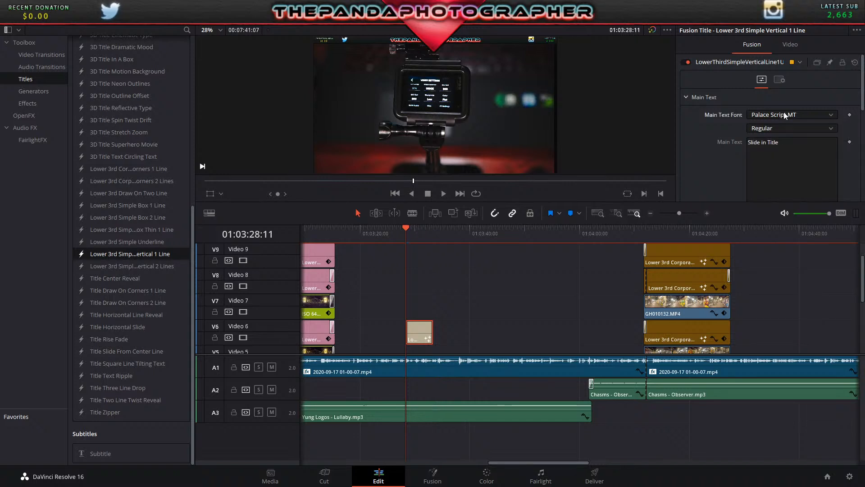
click(784, 115)
click(783, 126)
click(782, 115)
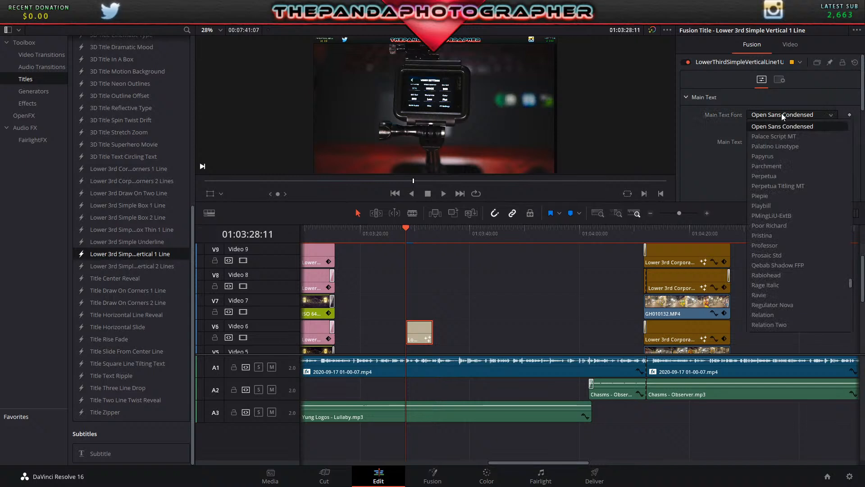
click(782, 136)
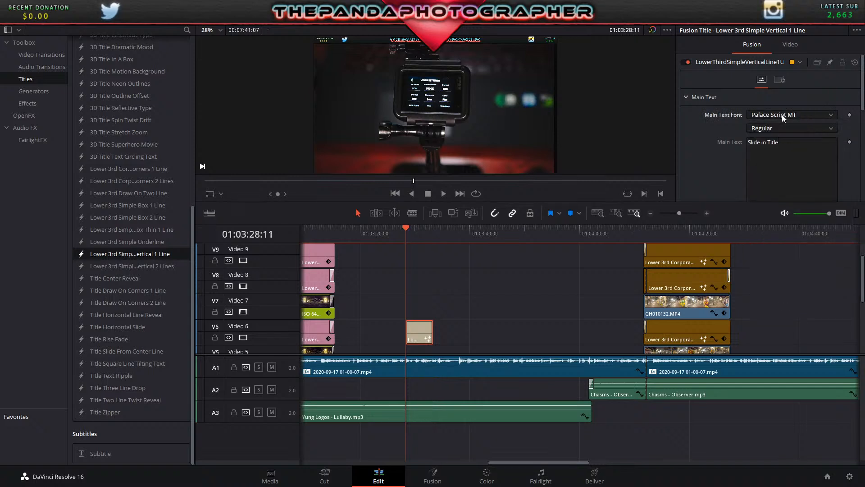
- Try Regulator Nova, Rockwell Condensed, Segoe MDL2 Assets and Sensations and Qualities as the title's main text font
click(782, 115)
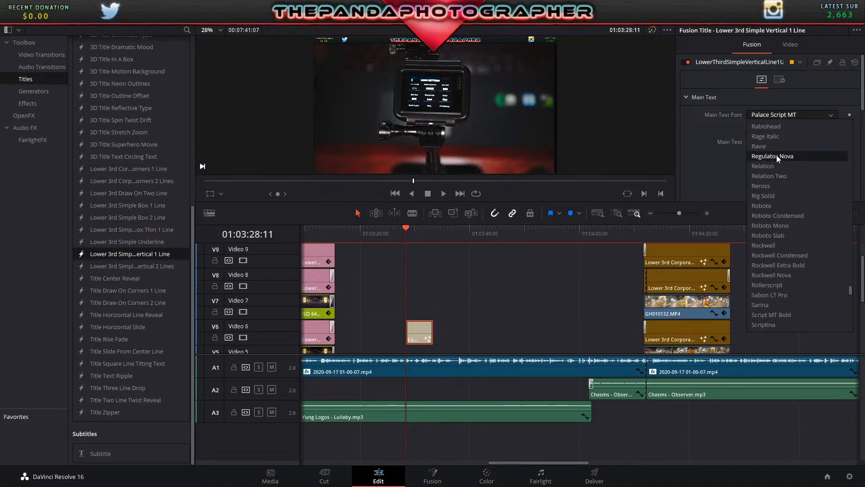
click(777, 155)
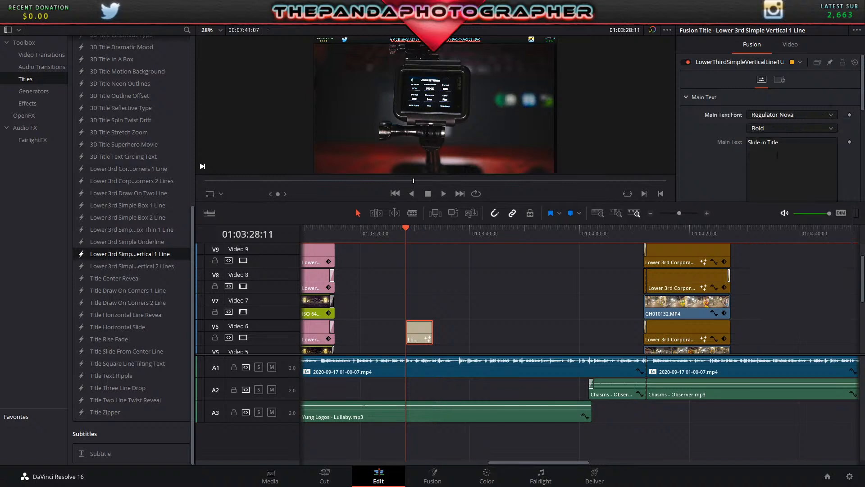
click(785, 115)
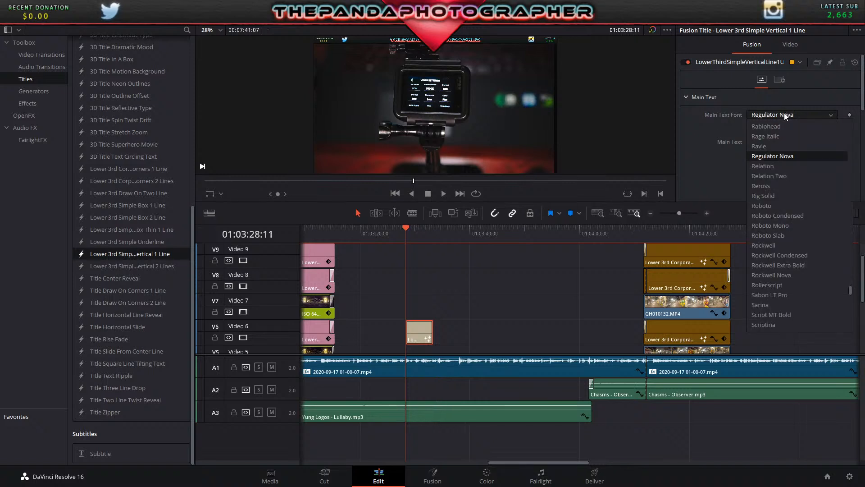
click(789, 255)
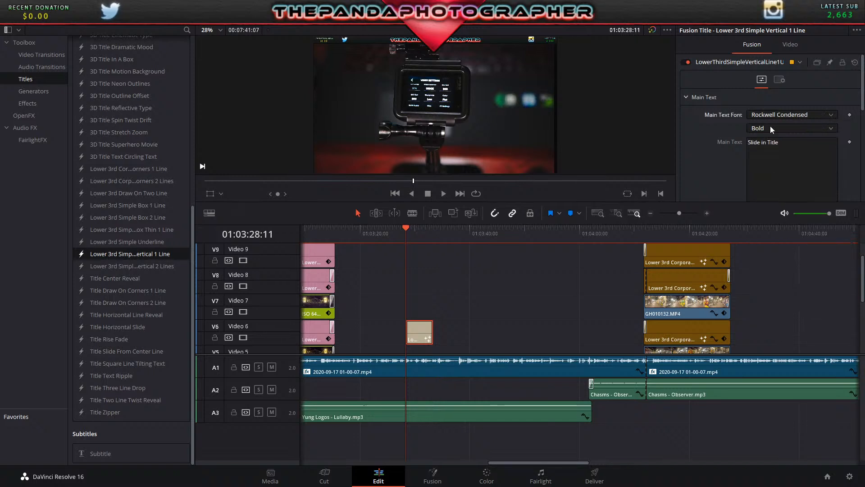
click(772, 116)
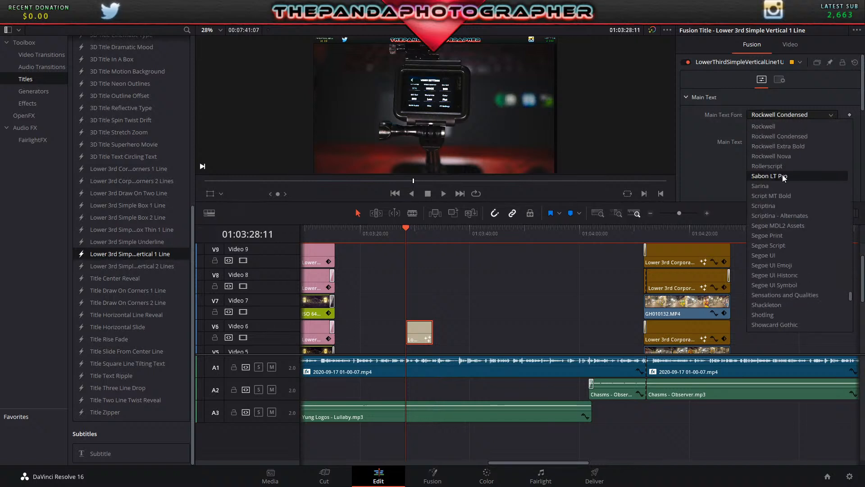
click(785, 166)
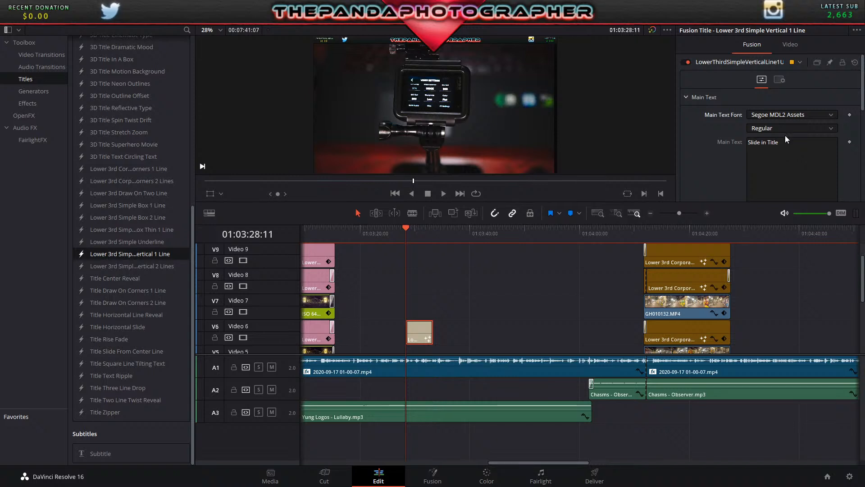
click(788, 116)
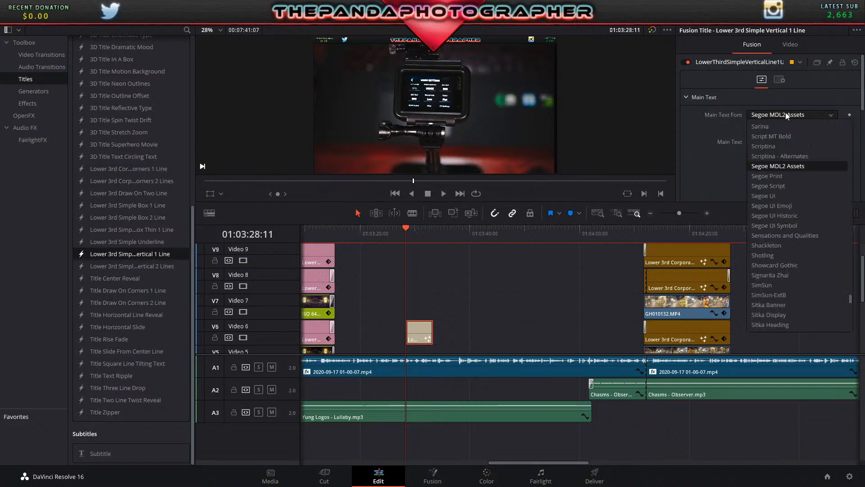
click(792, 235)
- Try Sitka Text as the title's main text font and replace it with Source Serif Pro
click(792, 116)
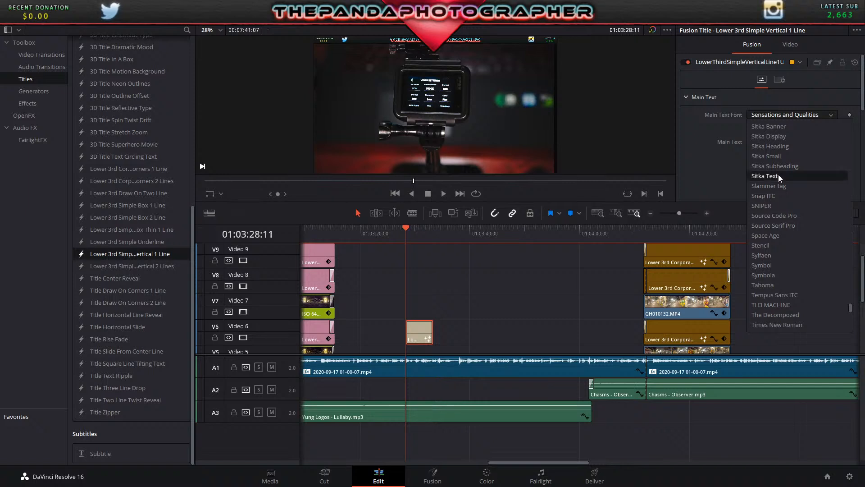
click(778, 176)
click(773, 117)
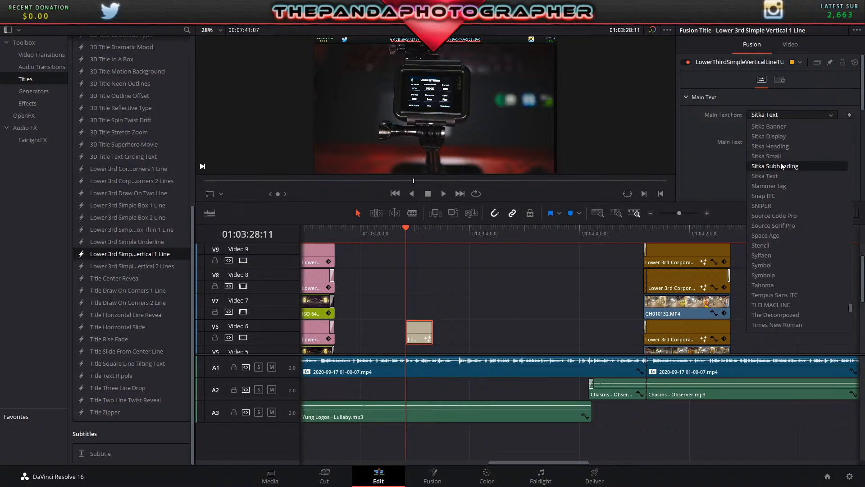
click(786, 156)
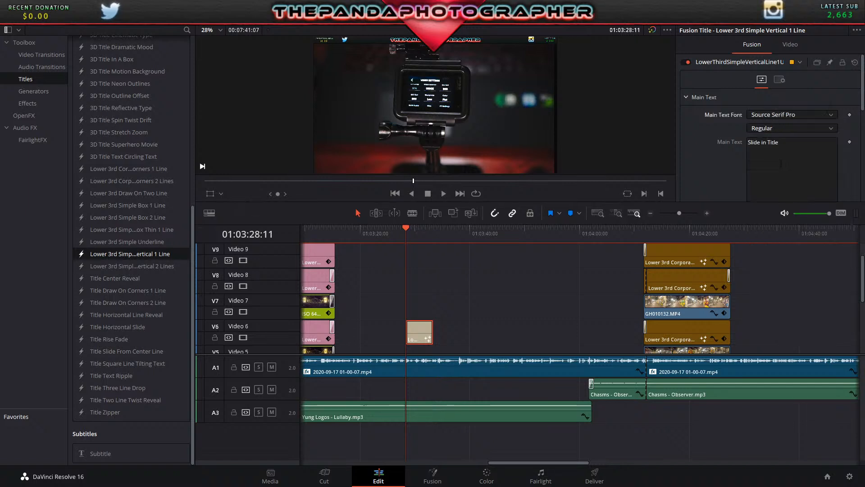
- Preview the new title at timecode 01:03:29:28 and shift it horizontally to X position 389
click(414, 226)
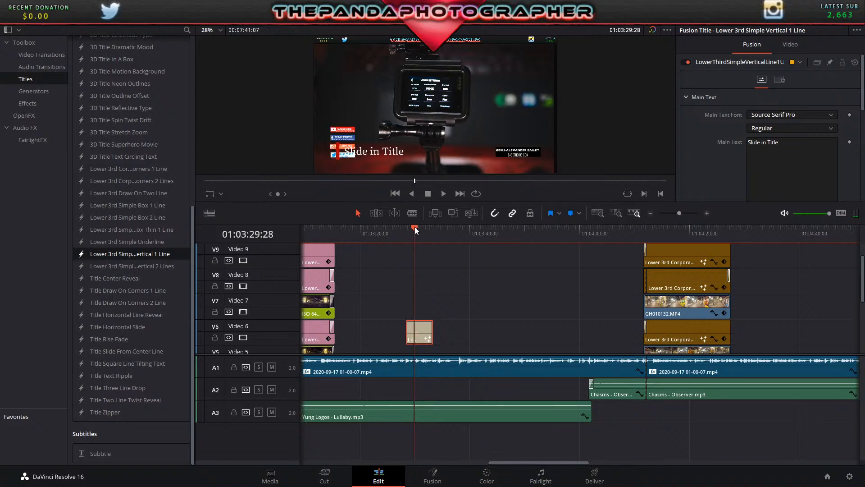
click(789, 47)
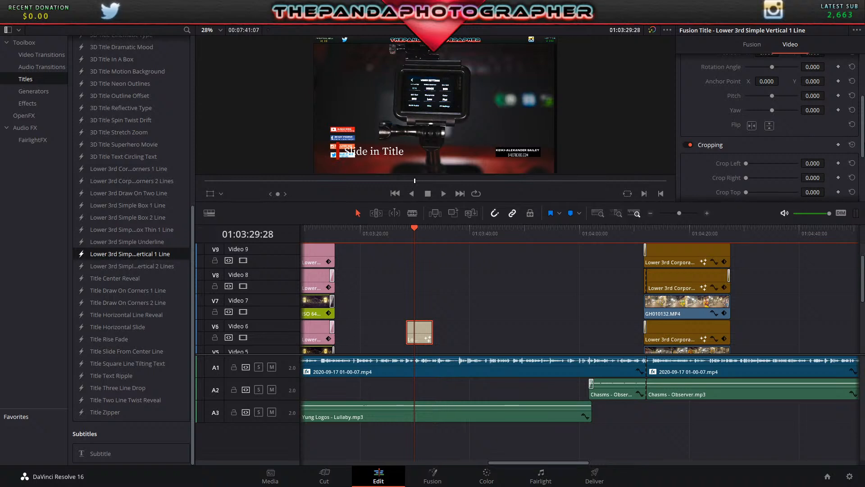
scroll(778, 149, up, 4)
drag(766, 142, 790, 143)
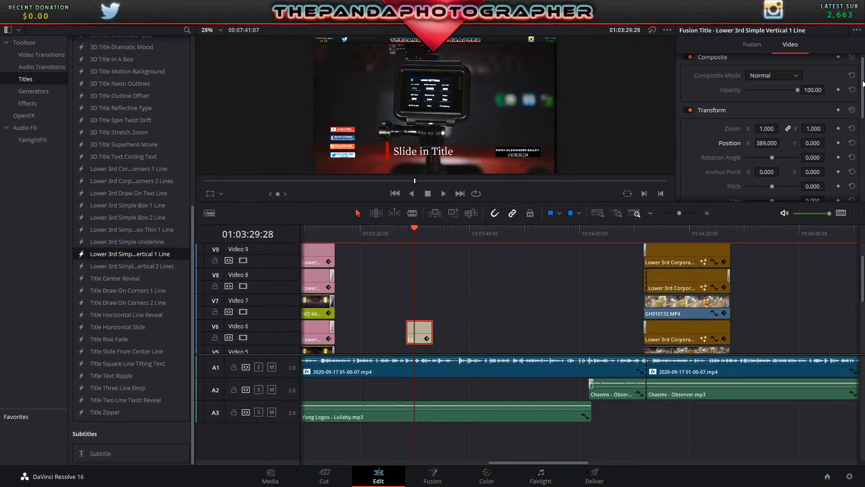
- Set the title's main text font to Sylfaen and replace its main text with "Test Text 1"
click(753, 45)
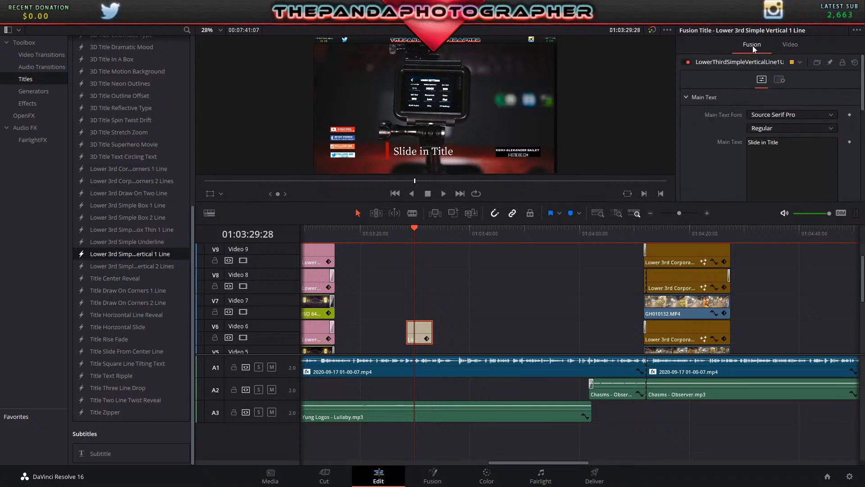
click(780, 116)
click(783, 197)
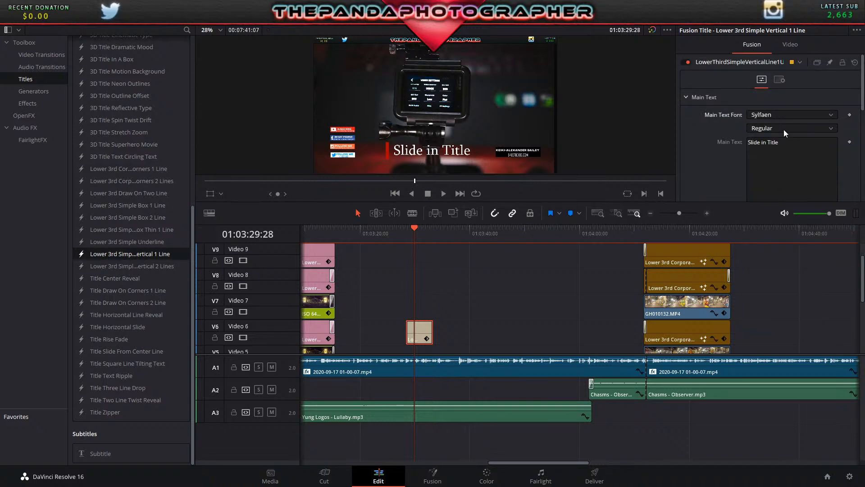
drag(777, 143, 747, 145)
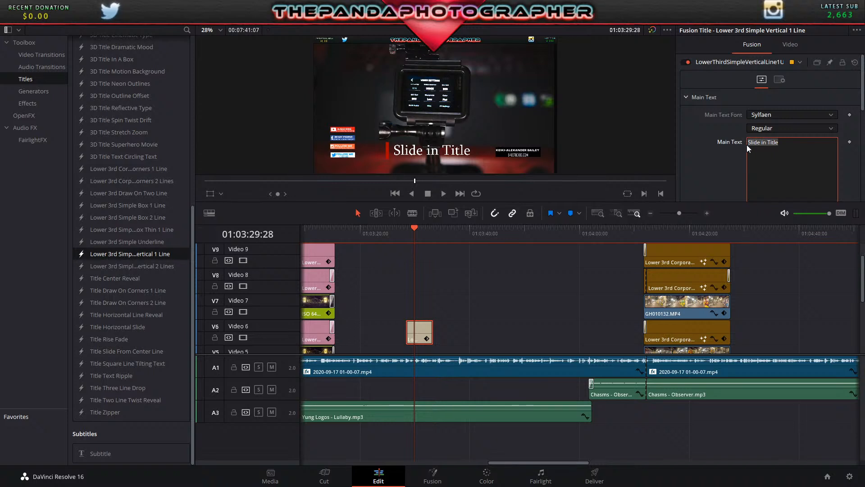
text(Test)
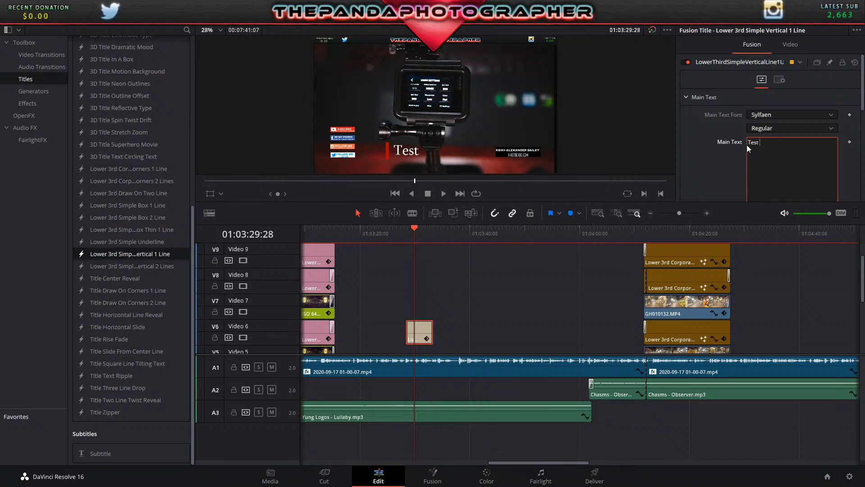
text( Text 1)
- Try Symbola and SNIPER as the title's main text font and replace them with Snap ITC
click(798, 117)
click(778, 213)
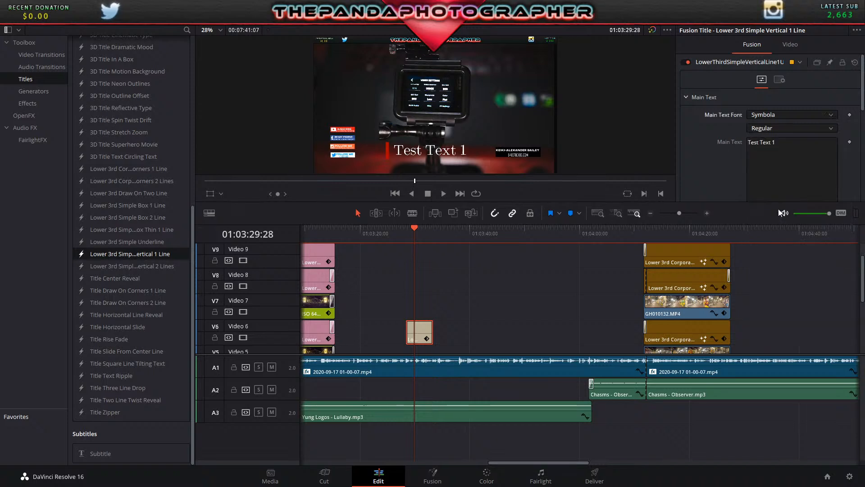
click(800, 117)
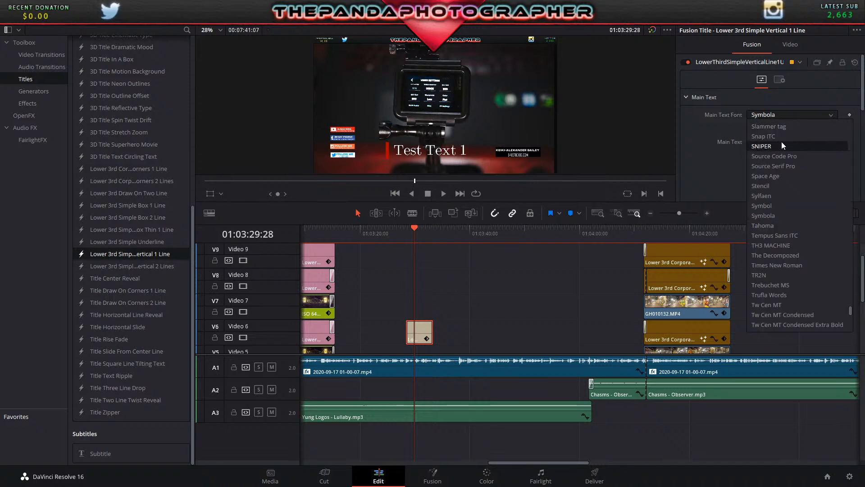
click(781, 142)
click(791, 115)
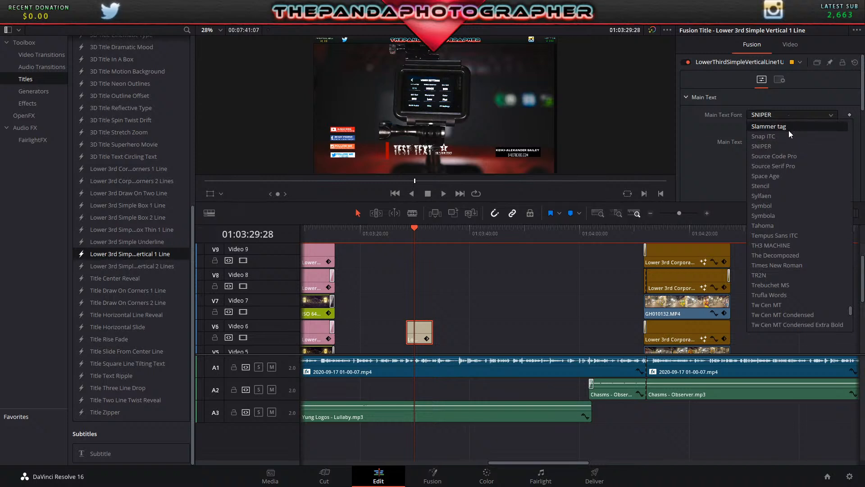
click(788, 135)
- Try several red tints on the title's main text, ending on pale pink with saturation 0.139 and value 0.89
scroll(789, 144, down, 5)
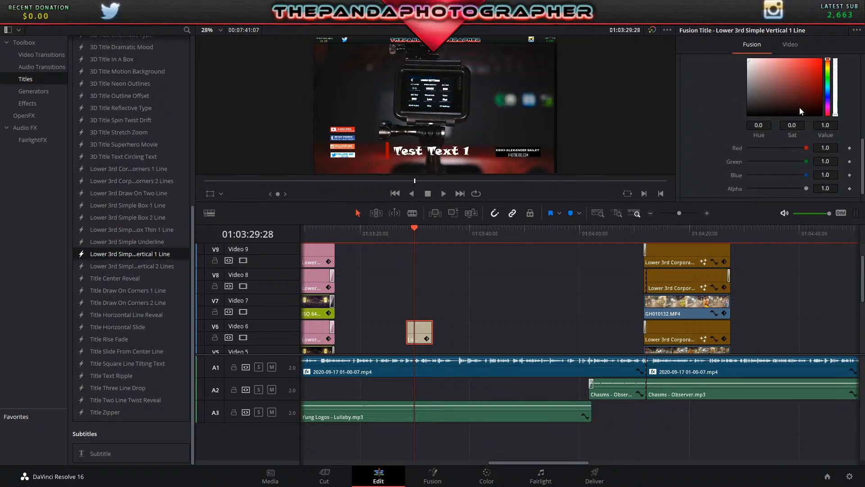
scroll(800, 111, up, 2)
click(785, 120)
click(796, 123)
drag(795, 123, 765, 123)
scroll(780, 131, down, 2)
scroll(779, 131, down, 1)
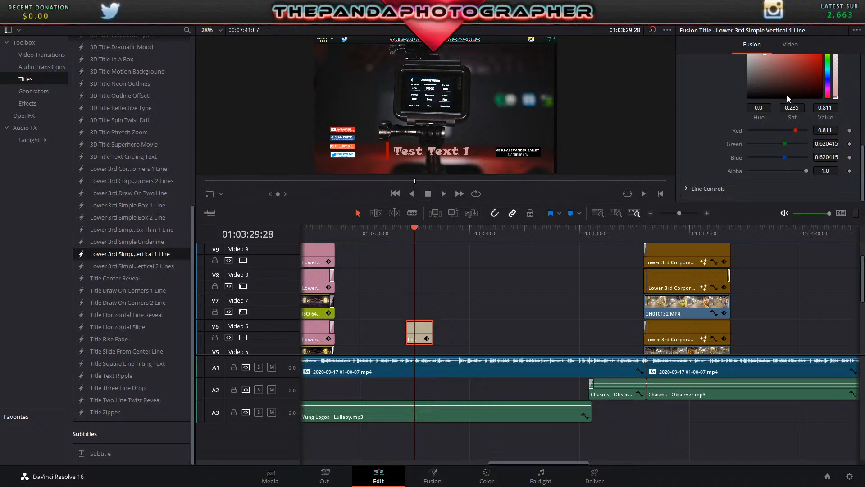
drag(771, 83, 792, 68)
scroll(792, 68, up, 3)
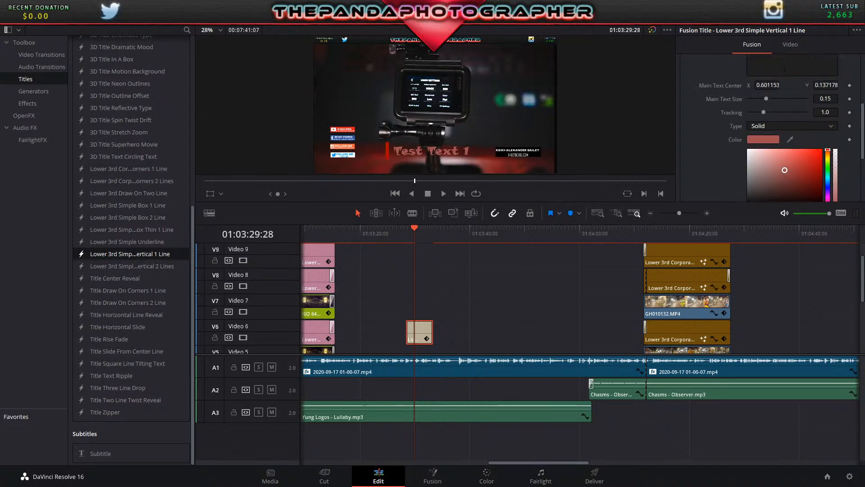
click(759, 152)
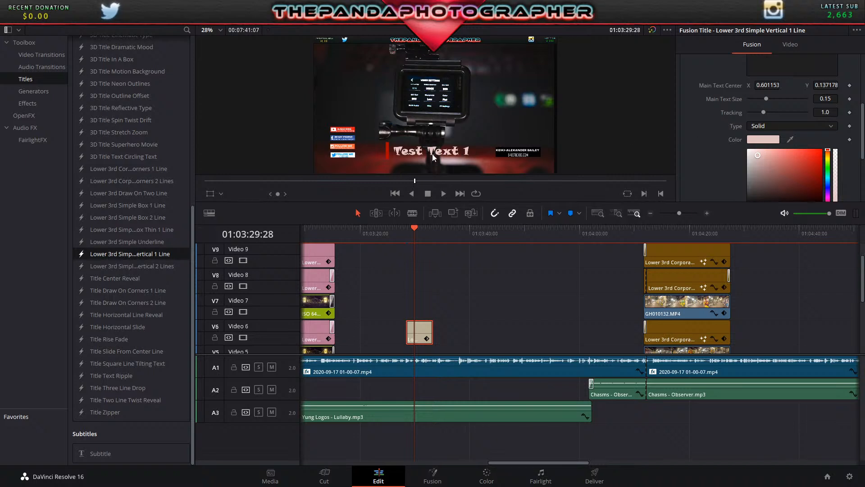
- Darken the main text colour to a muted red with saturation 0.488 and value 0.559, and expand the title's line colour settings
scroll(765, 128, down, 3)
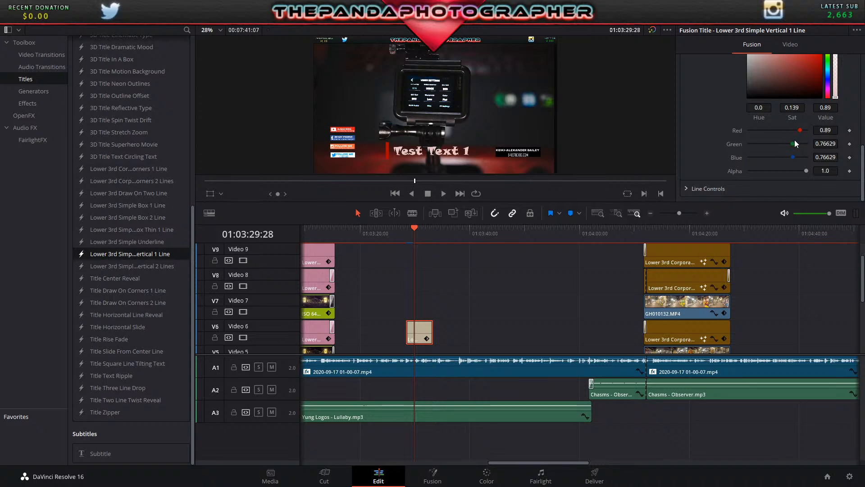
scroll(806, 152, up, 3)
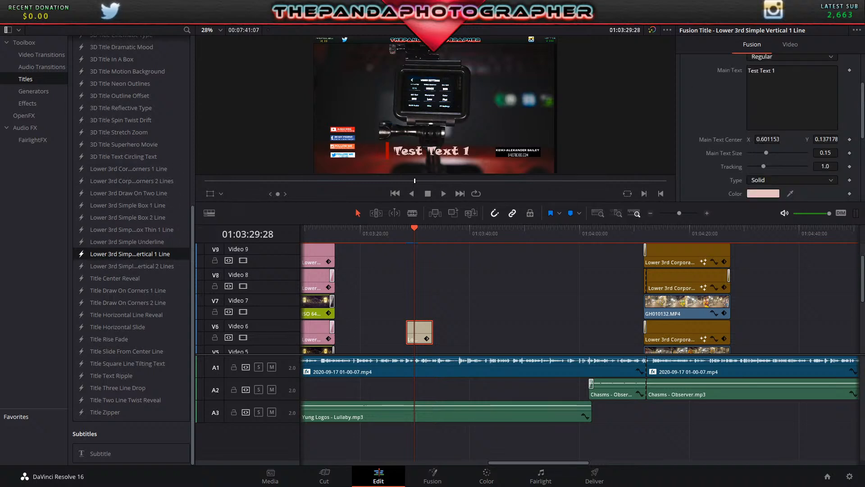
scroll(805, 114, down, 3)
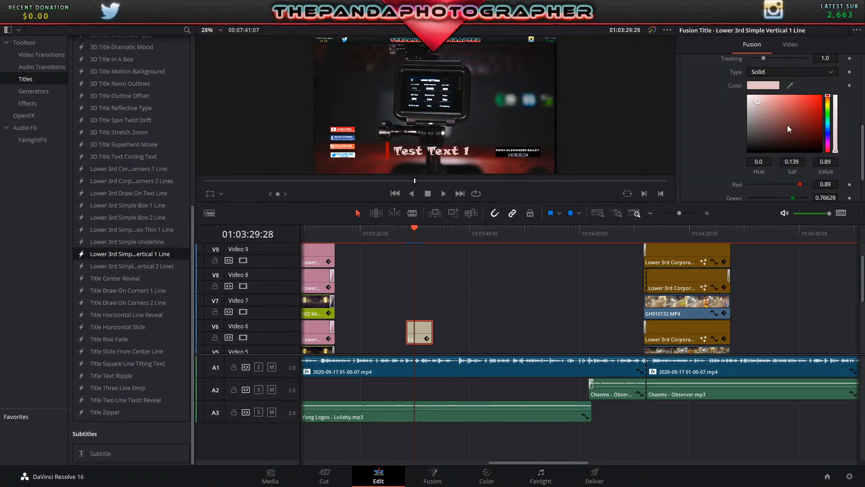
mouse_move(753, 149)
mouse_down()
mouse_move(764, 111)
mouse_move(785, 120)
mouse_up()
scroll(788, 143, down, 2)
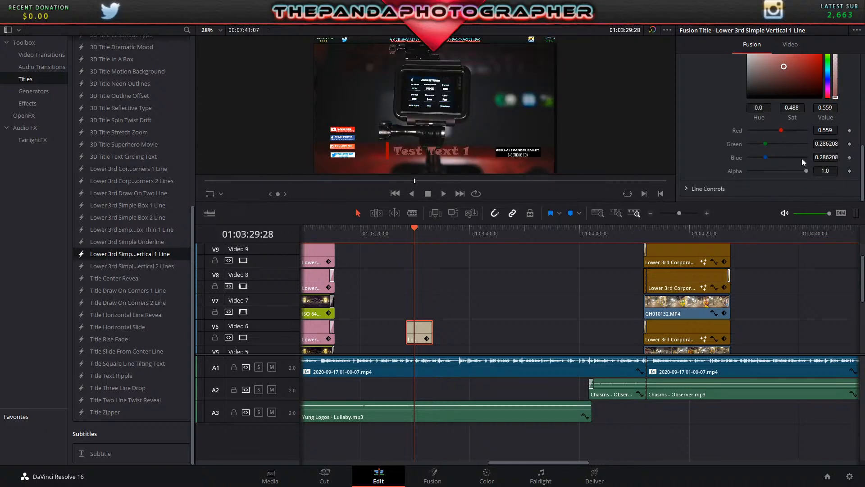
click(686, 189)
scroll(753, 181, down, 3)
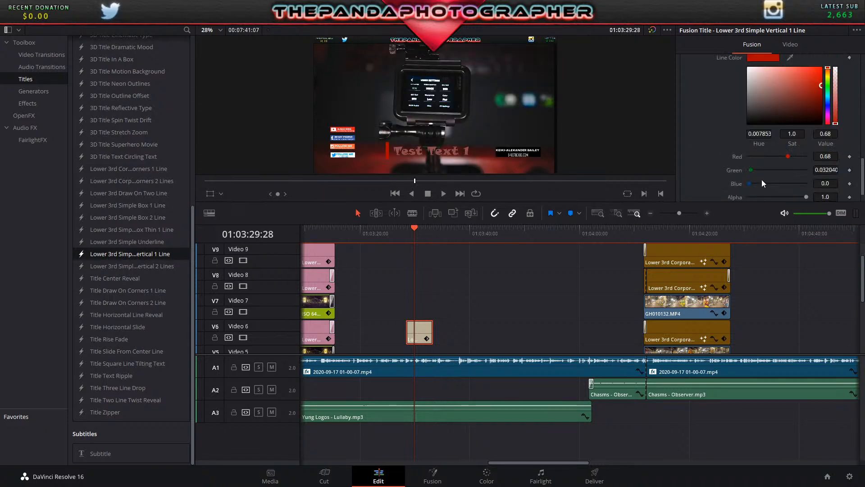
- Delete the test title from Video 6 and place a 3D Title Superhero Movie in the same spot
right_click(424, 325)
click(464, 234)
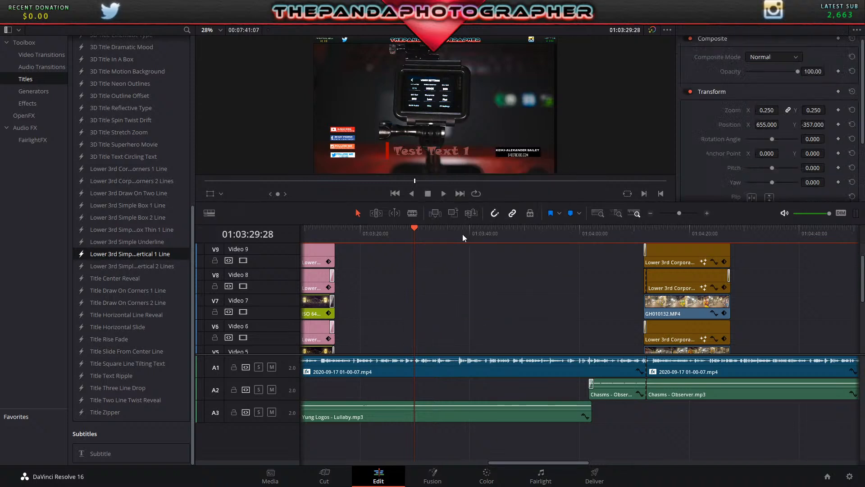
click(141, 277)
click(133, 339)
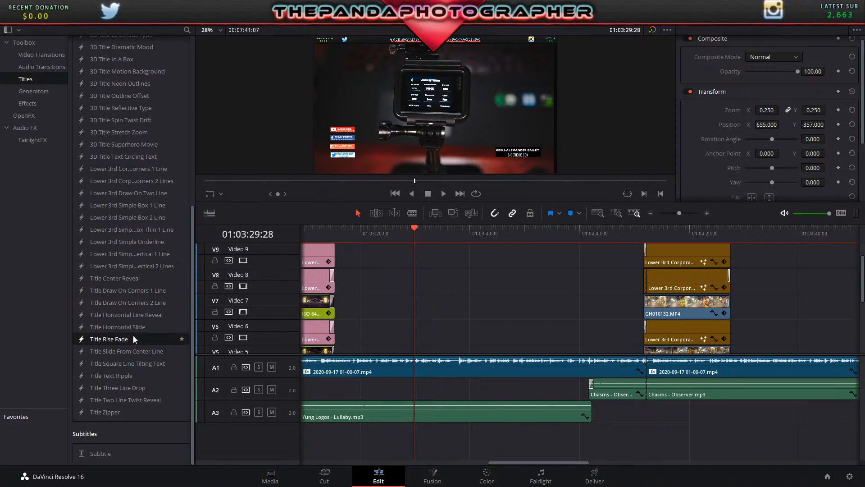
scroll(137, 207, up, 5)
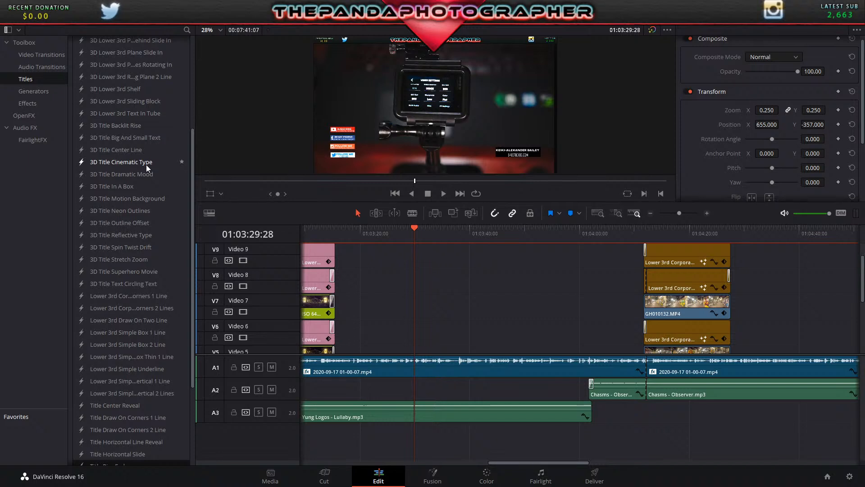
drag(135, 271, 405, 337)
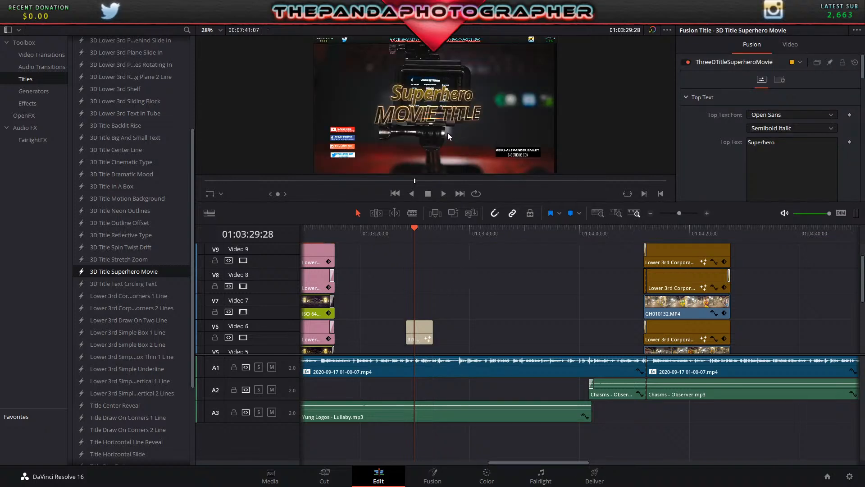
- Try MS Outlook, MS PGothic and MS UI Gothic as the superhero title's top text font
click(783, 114)
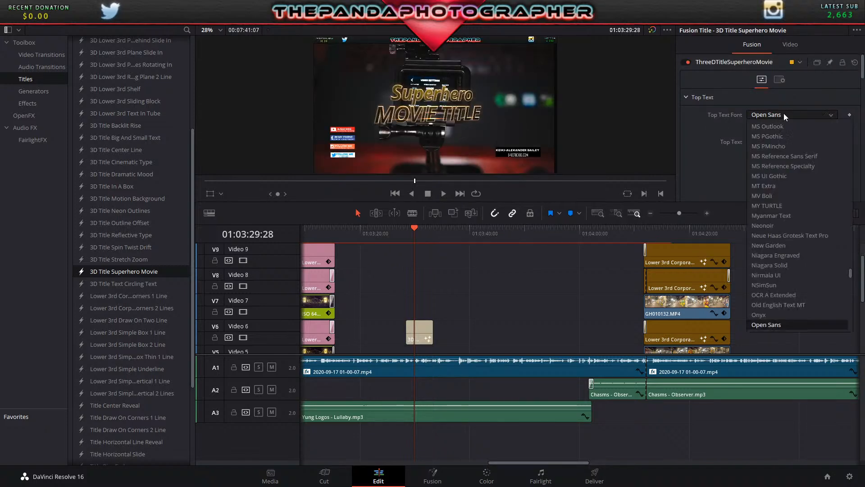
click(784, 124)
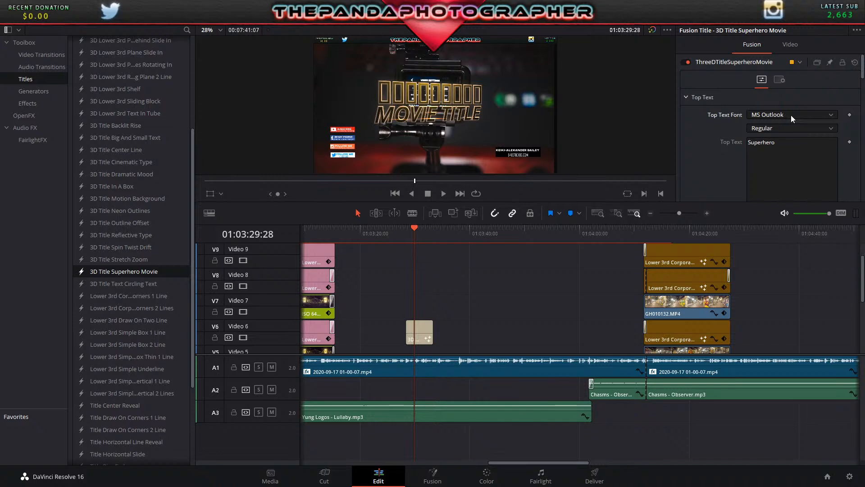
click(790, 115)
click(790, 135)
scroll(790, 134, down, 3)
scroll(786, 84, up, 3)
click(785, 115)
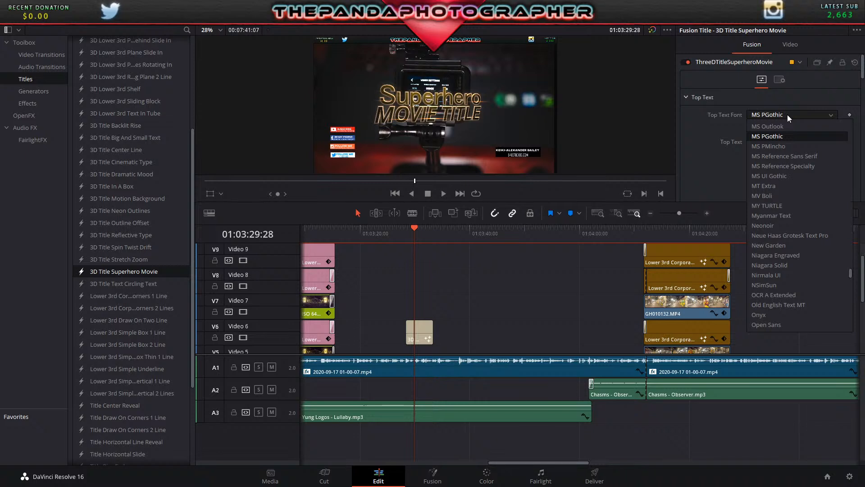
click(789, 175)
scroll(791, 128, down, 2)
scroll(791, 115, down, 2)
scroll(791, 114, up, 5)
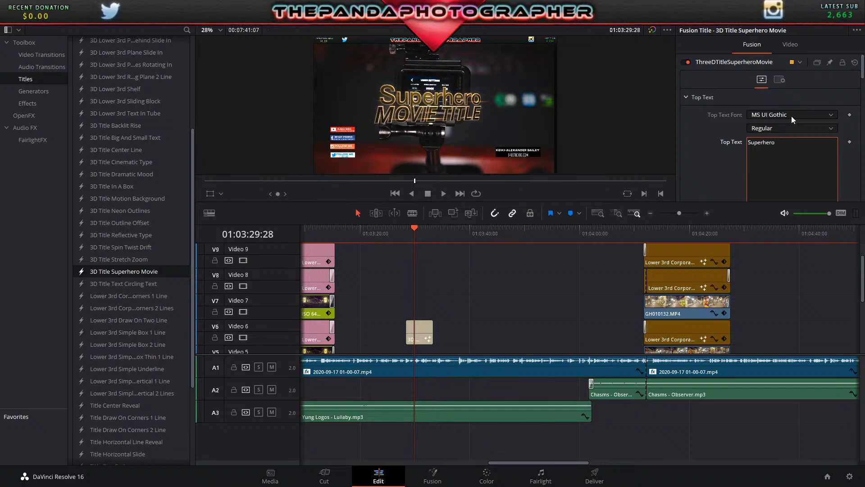
- Try Poor Richard as the superhero title's top text font and look through the top text settings
click(788, 114)
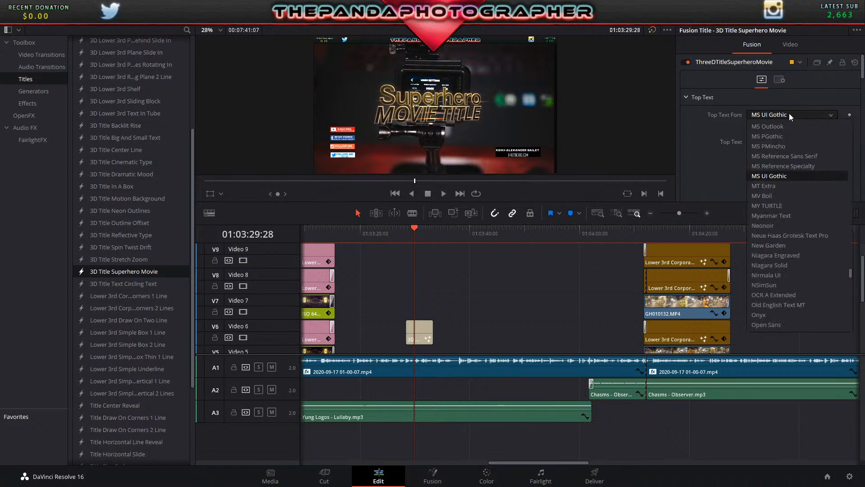
scroll(790, 168, down, 3)
scroll(790, 166, down, 5)
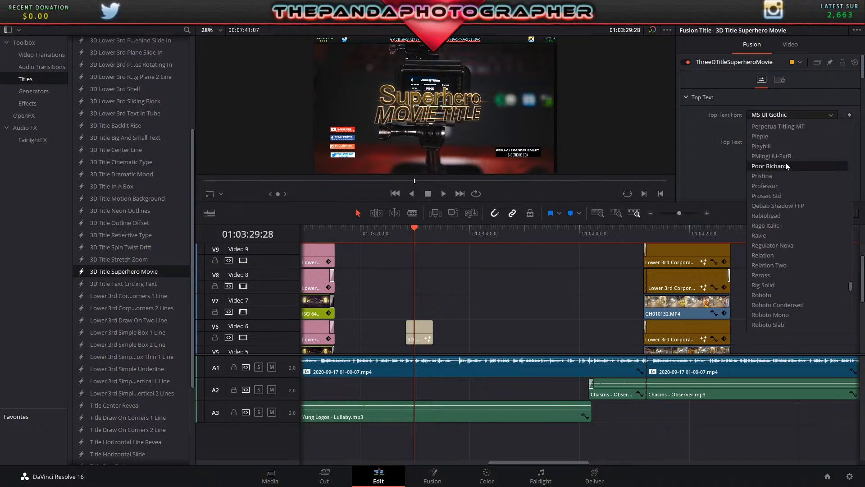
click(785, 163)
scroll(788, 115, down, 4)
scroll(788, 104, up, 4)
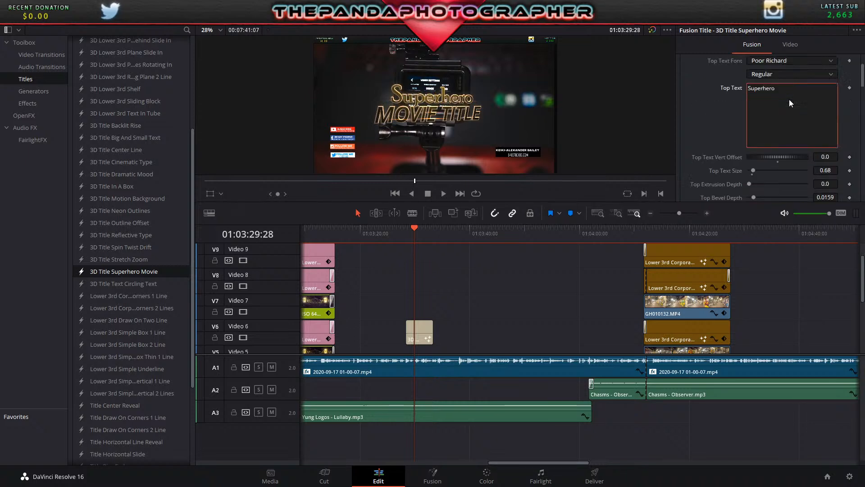
scroll(788, 111, down, 2)
scroll(789, 112, up, 2)
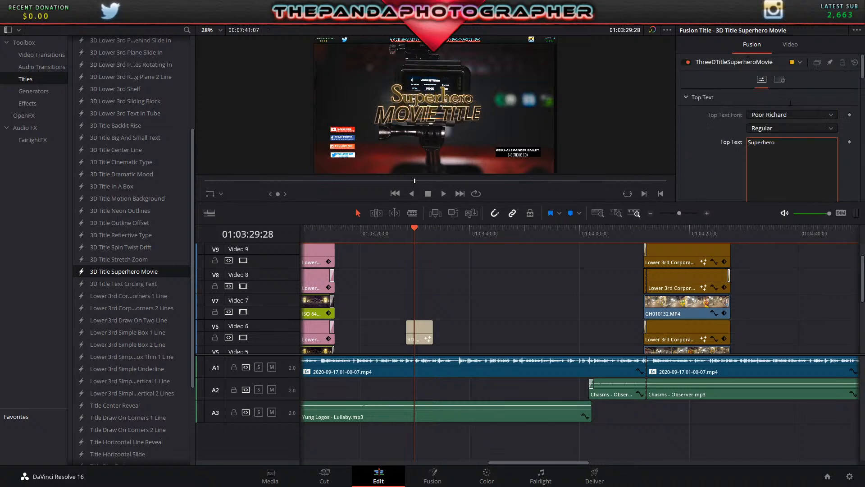
- Try Relation Two and Rig Solid as the superhero title's top text font and replace them with Reross
click(787, 113)
click(774, 144)
click(789, 116)
click(783, 137)
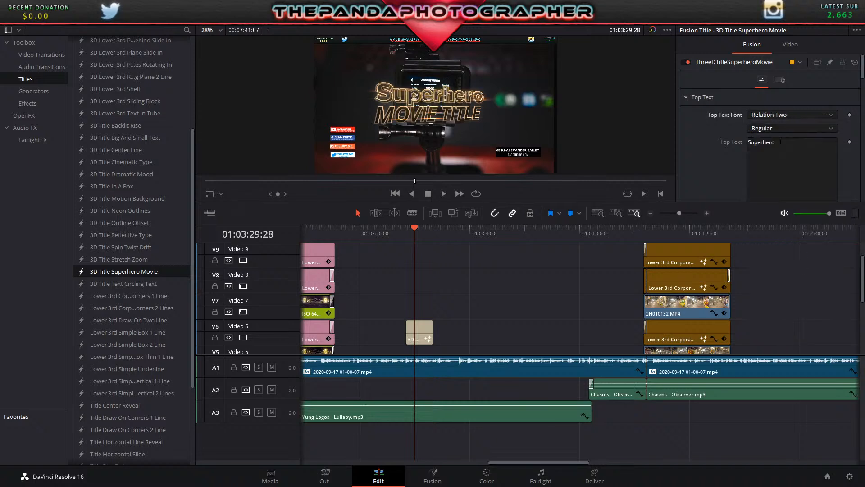
click(793, 112)
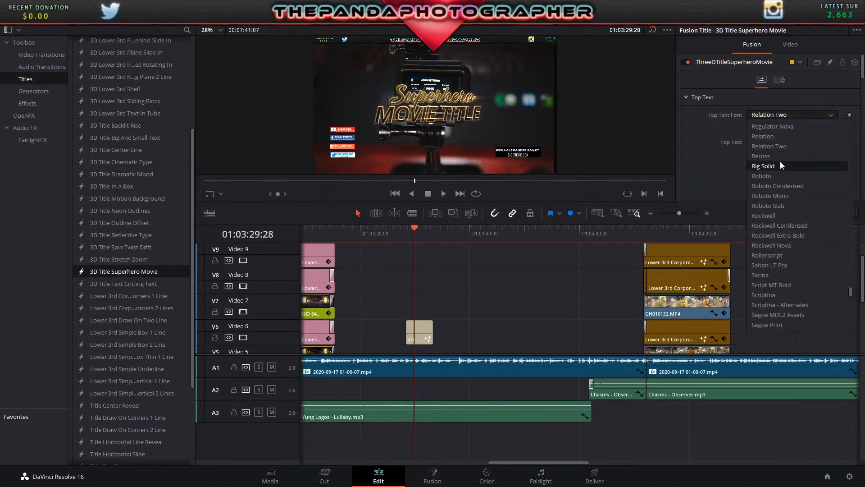
click(780, 162)
click(793, 115)
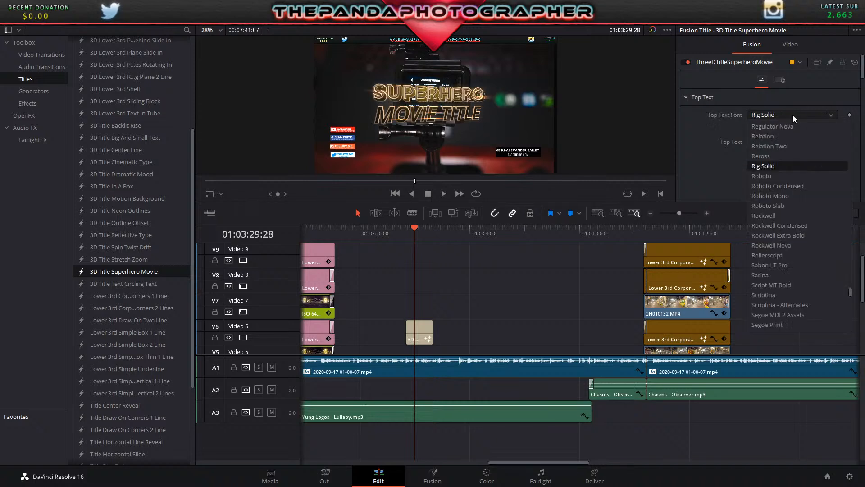
click(781, 156)
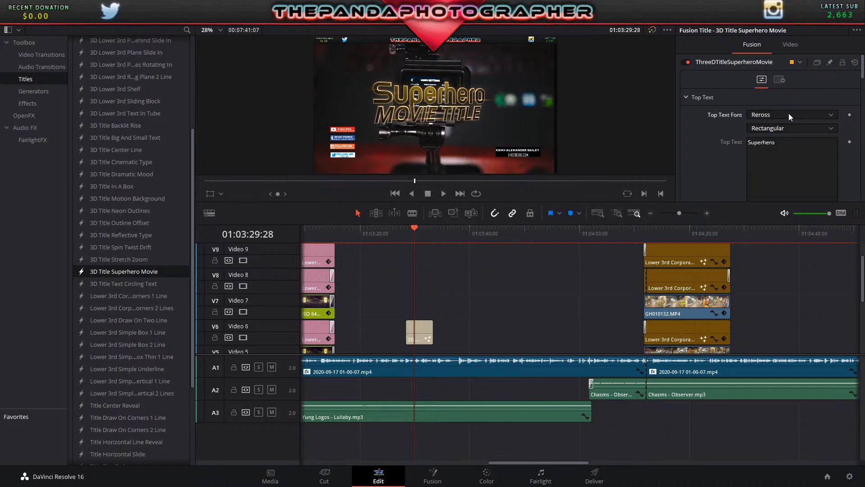
- Replace the superhero title's top text with "thepandaphotographer"
click(781, 142)
key(BackSpace)
key(BackSpace)
key(BackSpace)
key(BackSpace)
key(BackSpace)
key(BackSpace)
key(BackSpace)
key(BackSpace)
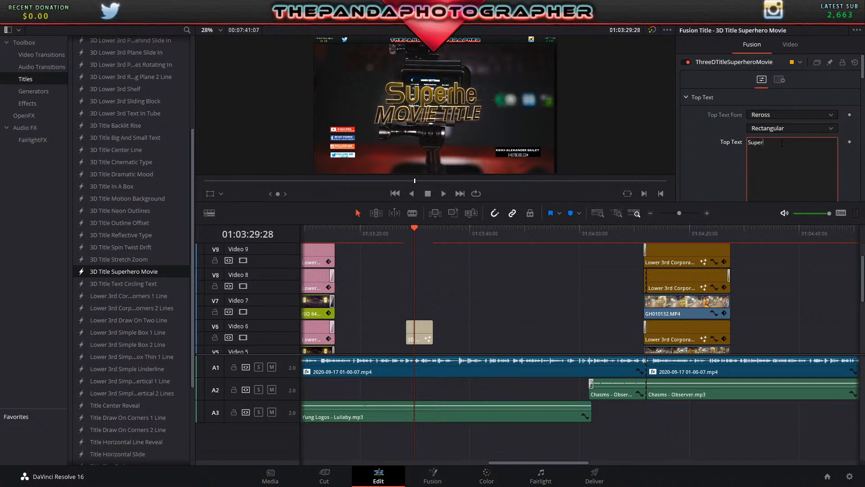
text(thep)
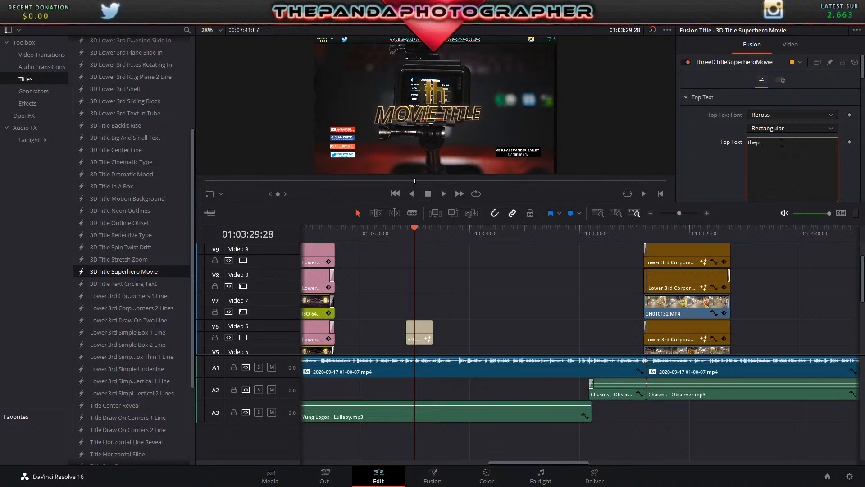
text(andaphotographer)
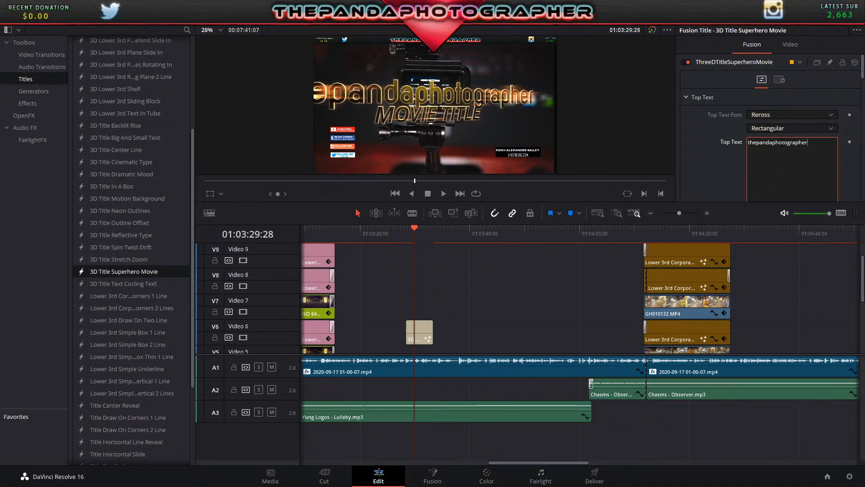
- Reduce the top text size to 0.39, and try a top extrusion depth of 0.1118 before returning it to 0.0
drag(862, 76, 862, 85)
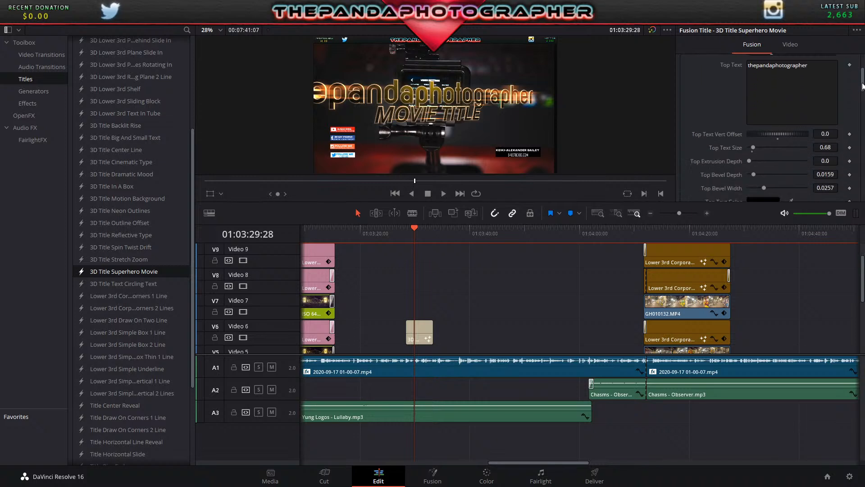
drag(755, 147, 753, 147)
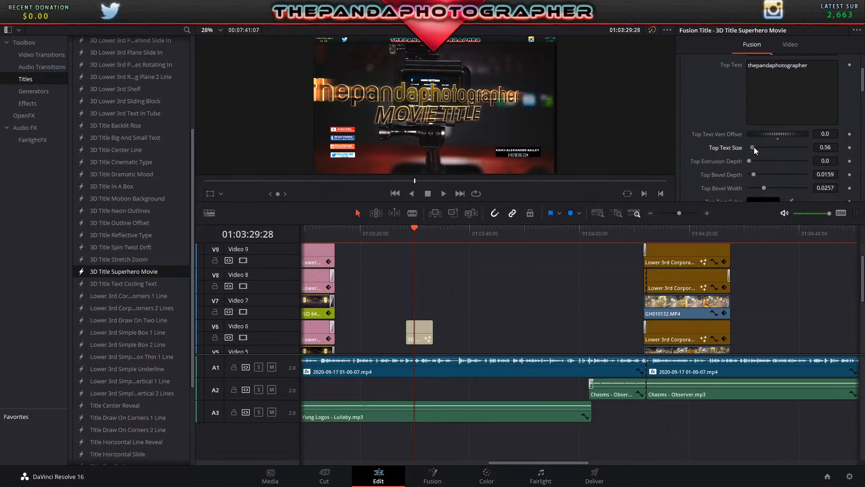
drag(754, 147, 753, 147)
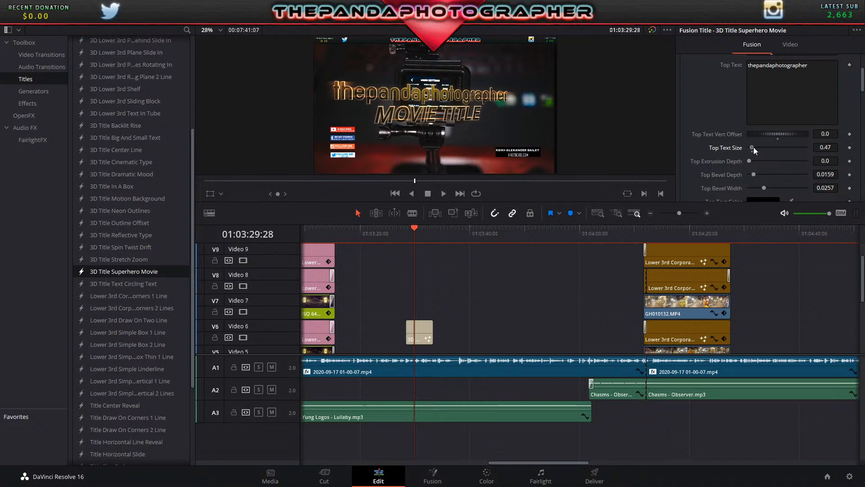
drag(754, 147, 753, 147)
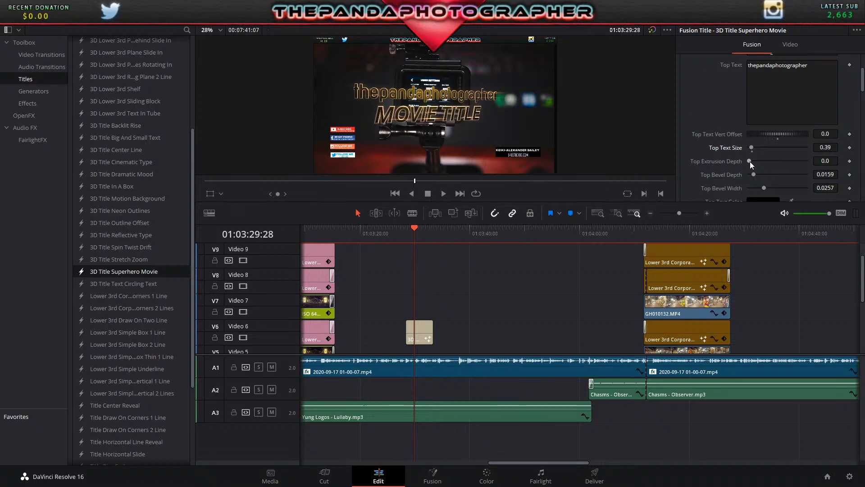
drag(750, 161, 782, 159)
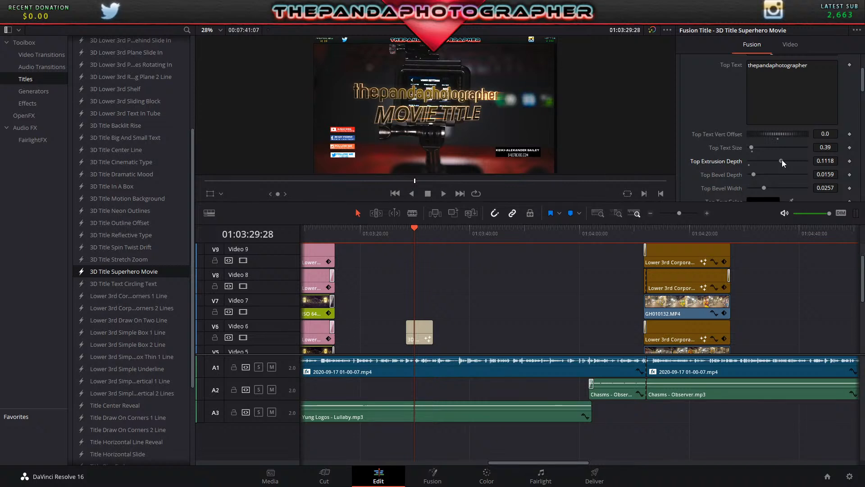
drag(782, 159, 750, 161)
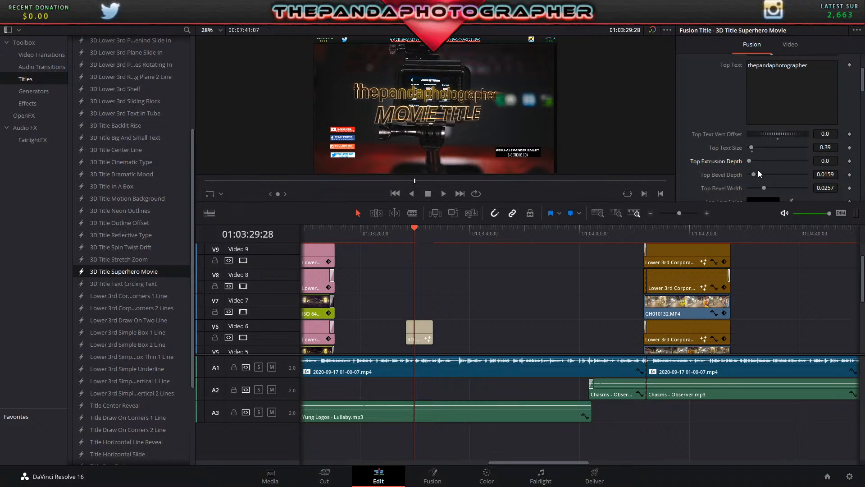
- Look through the superhero title's remaining top text settings, including bevel, text colour, specular colour and specular intensity
scroll(775, 188, down, 3)
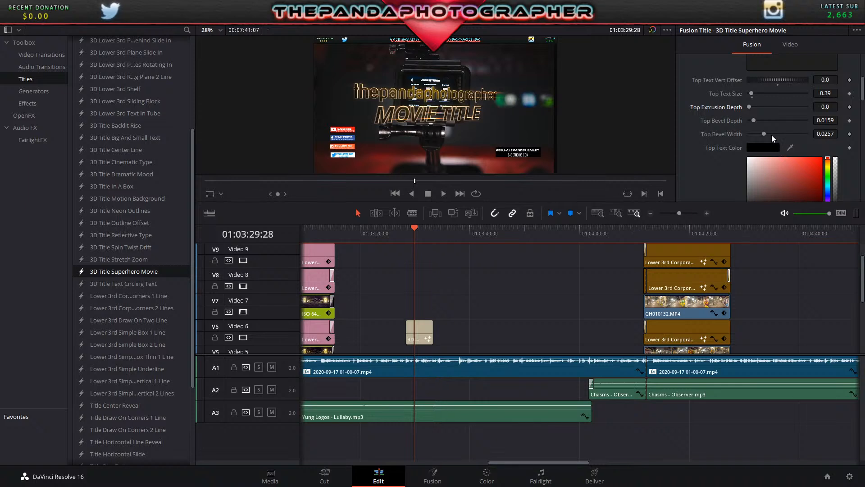
scroll(802, 156, down, 6)
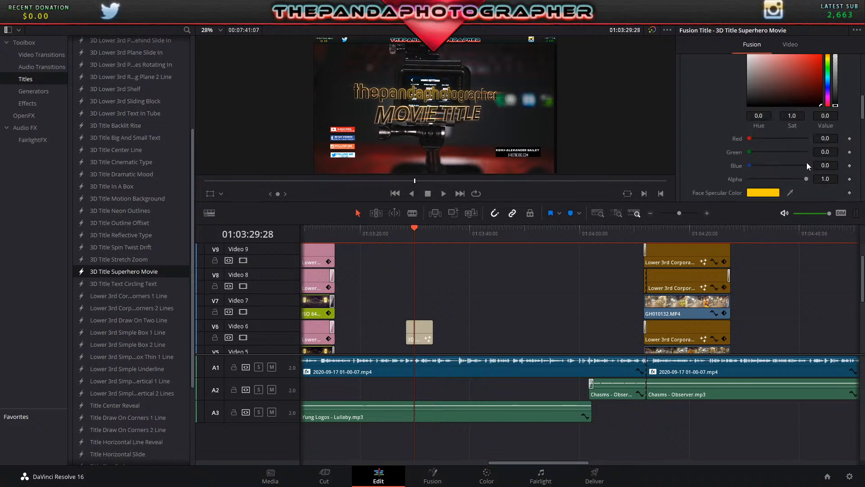
scroll(806, 166, down, 6)
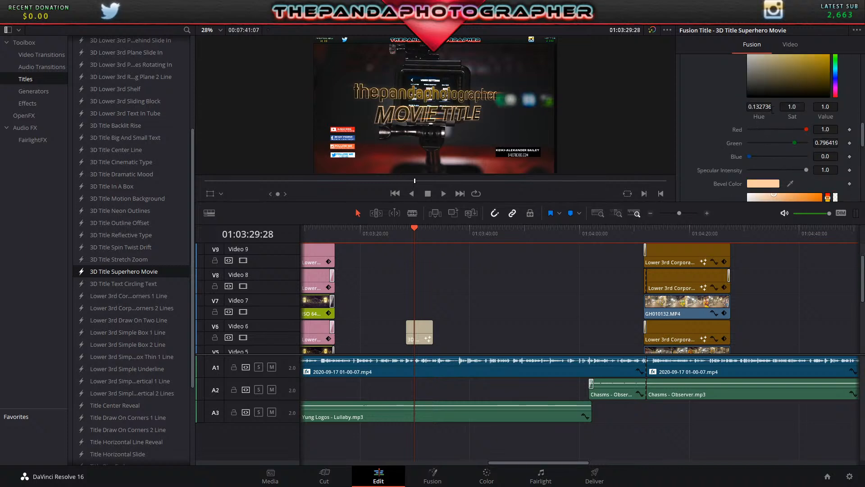
scroll(776, 128, down, 2)
scroll(778, 131, up, 2)
scroll(773, 134, up, 2)
scroll(772, 133, down, 9)
scroll(772, 134, down, 4)
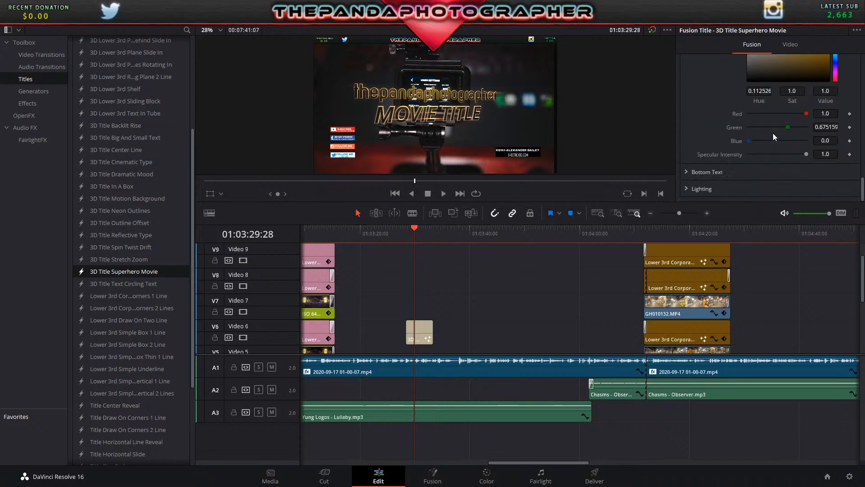
- Try MY TURTLE, Niagara Engraved and Onyx as the superhero title's bottom text font
click(688, 171)
scroll(716, 170, down, 4)
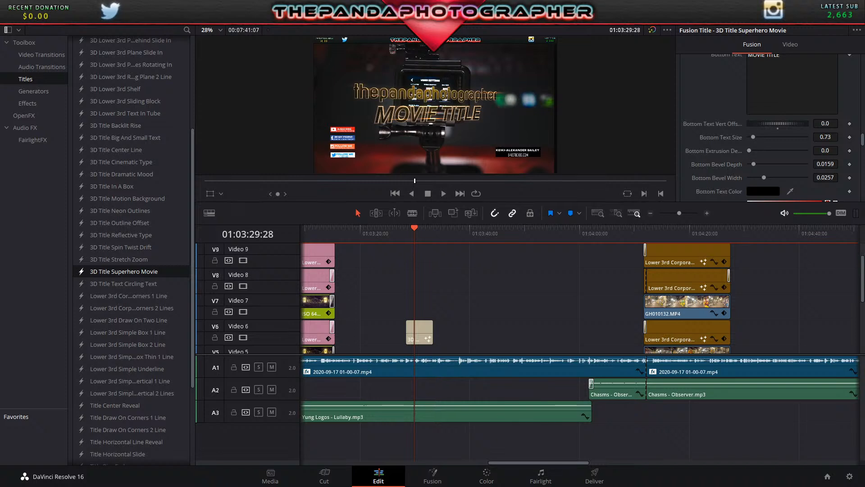
click(785, 84)
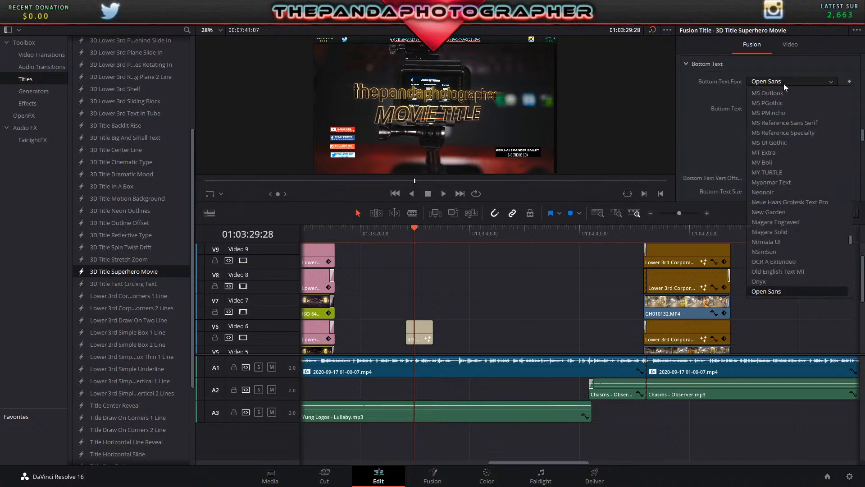
click(782, 173)
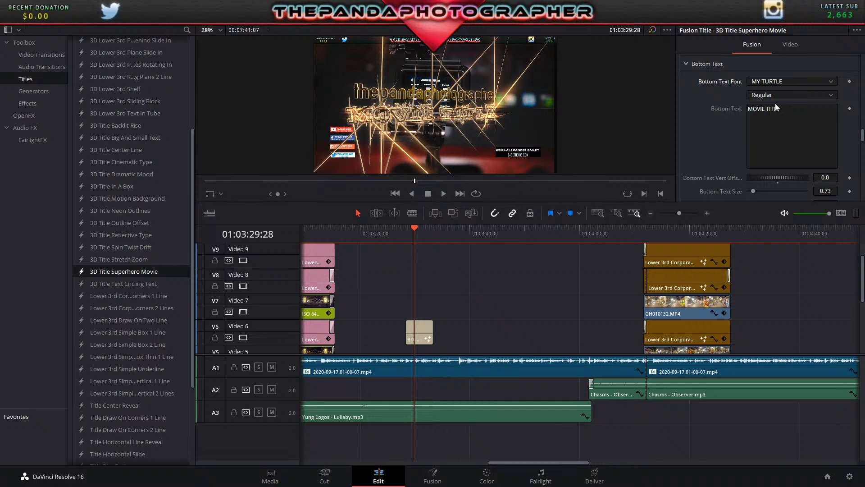
click(782, 81)
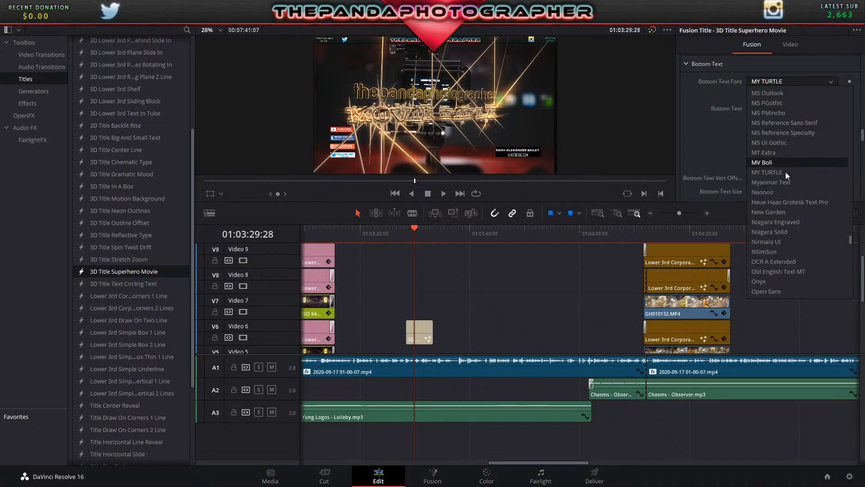
click(786, 222)
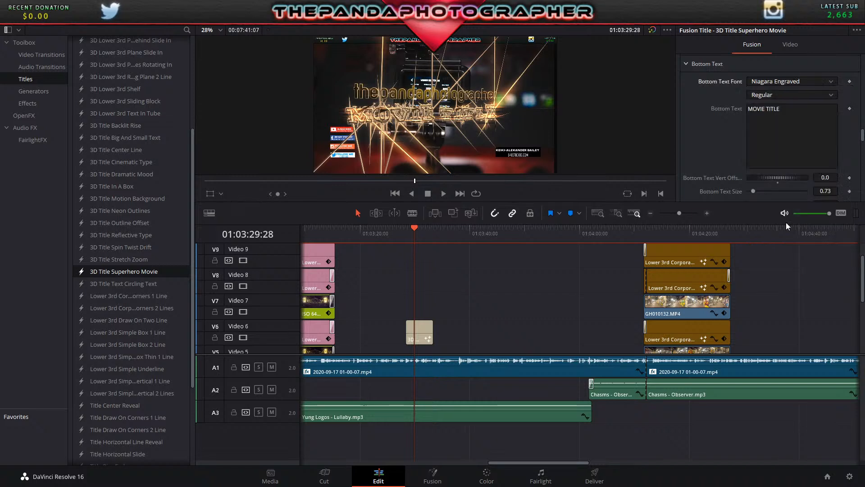
click(785, 84)
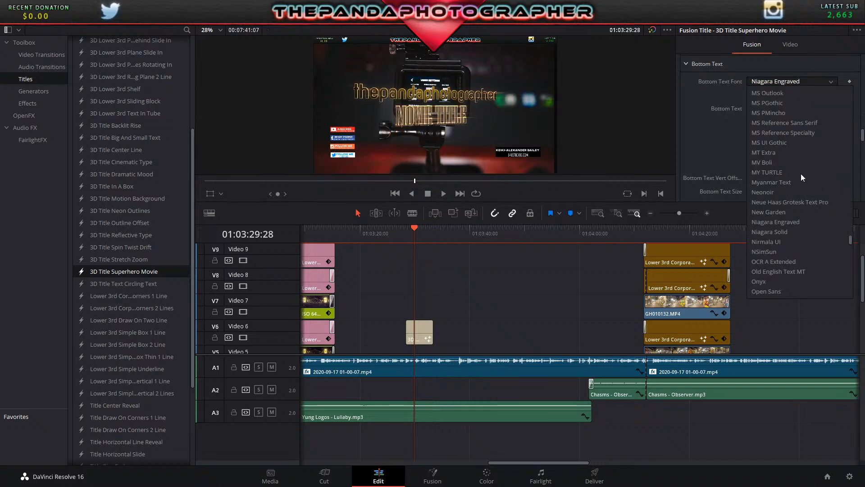
scroll(793, 197, down, 2)
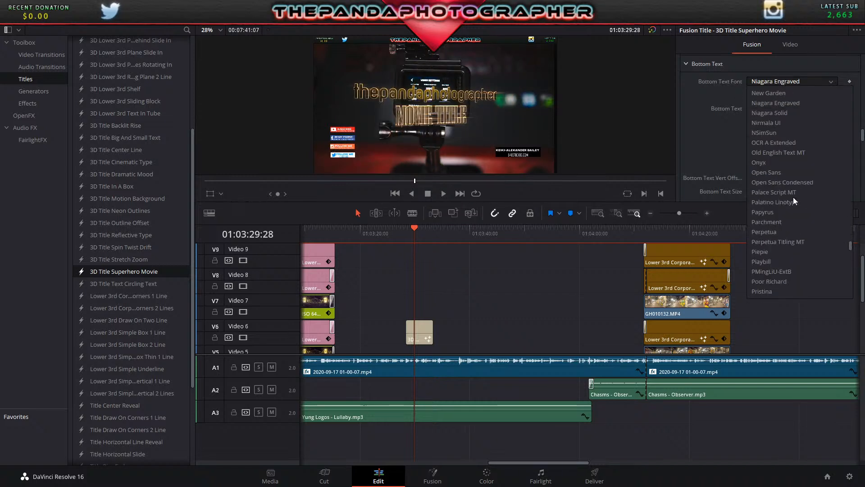
click(775, 163)
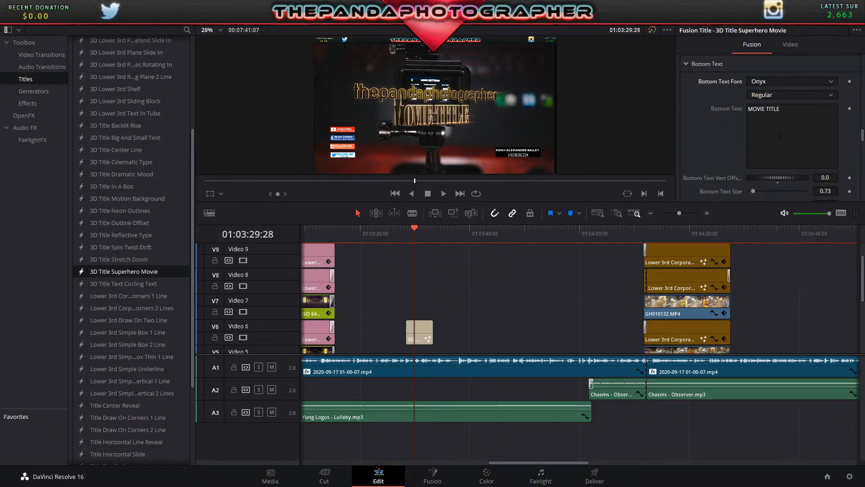
- Try Vladimir Script, YouMurderer BB and one more font from the end of the list for the title's bottom text
click(790, 80)
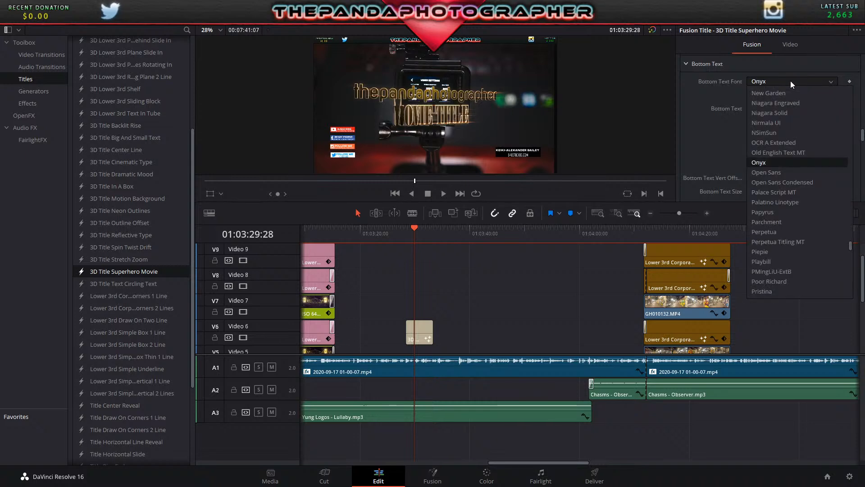
scroll(782, 198, down, 5)
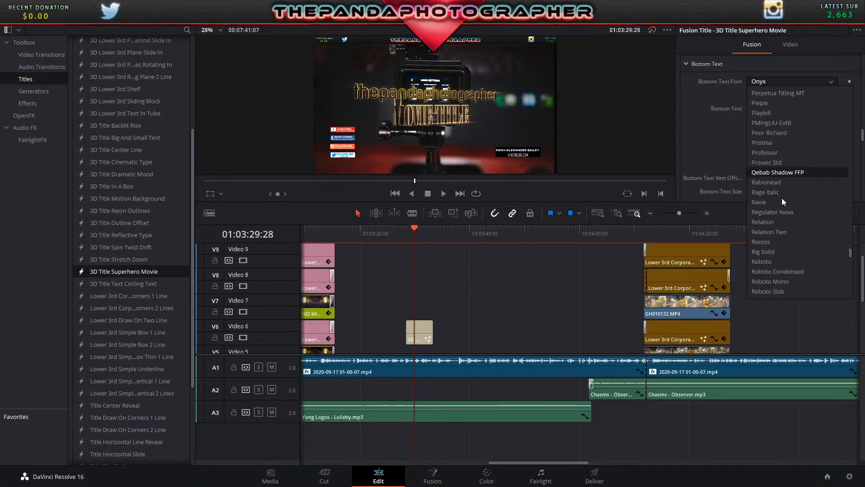
scroll(785, 207, down, 15)
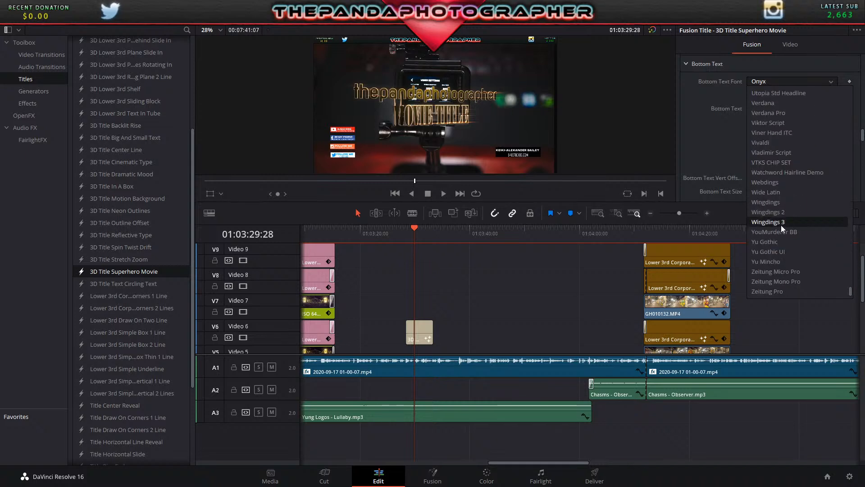
click(806, 152)
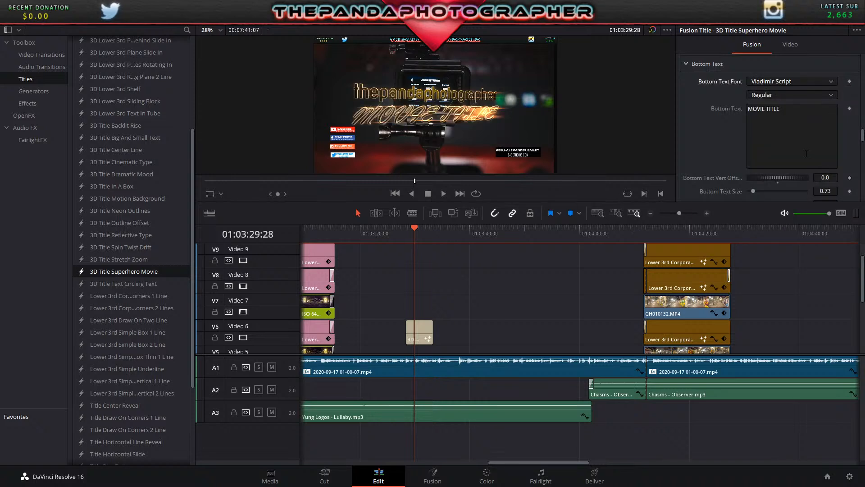
click(800, 81)
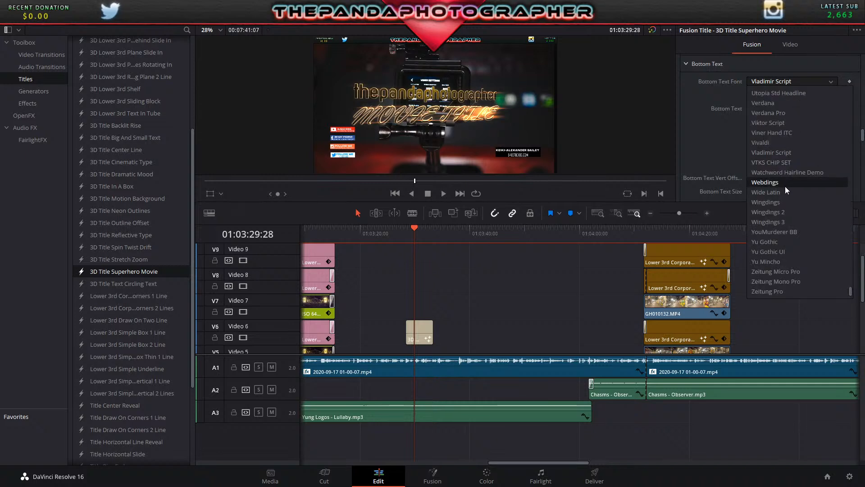
click(781, 232)
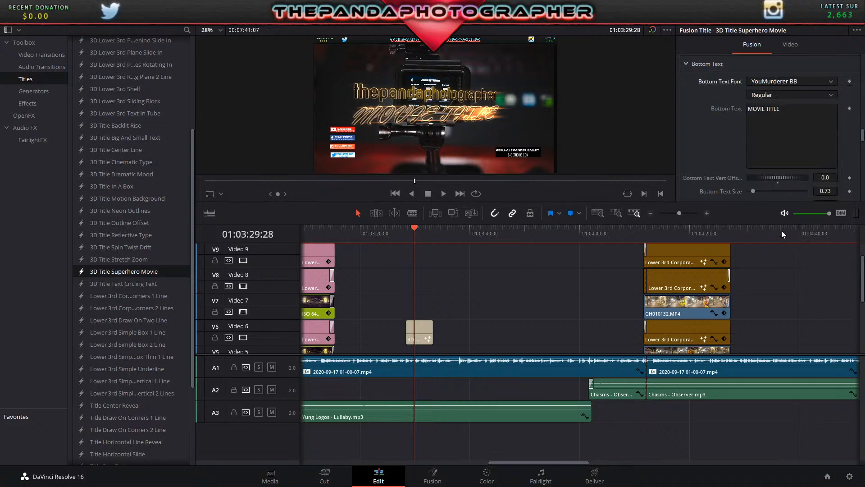
click(800, 82)
click(793, 115)
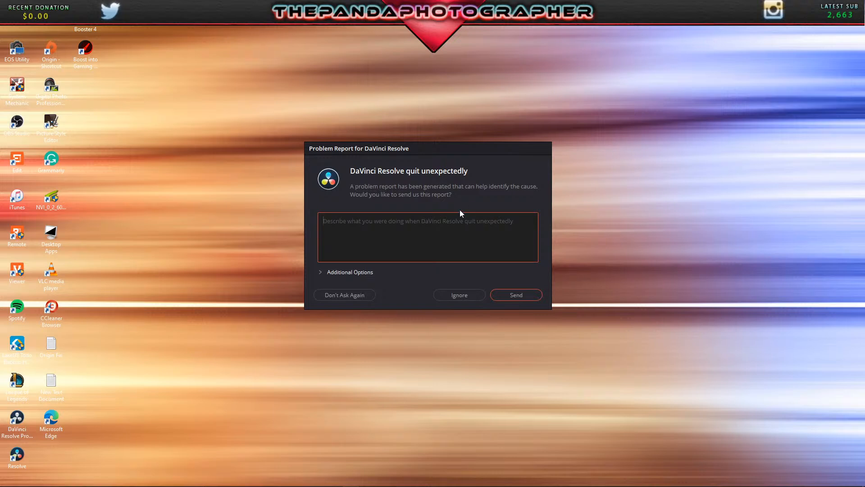
- Describe the problem as "Text This crash the software and continue to do so as of sept 17th 2020" and send the report
text(Text This )
text(crash the )
text(software)
text( and contouna)
key(BackSpace)
key(BackSpace)
key(BackSpace)
key(BackSpace)
text(inue to do so as )
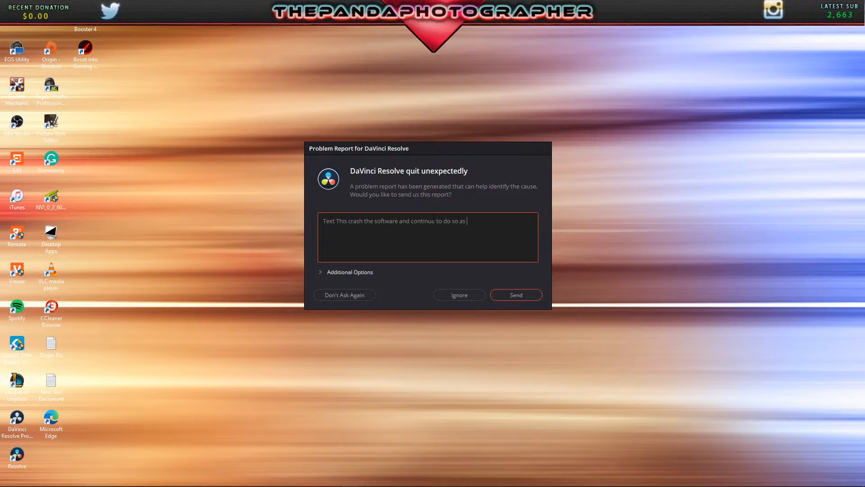
text(of sept 17th 2020)
click(516, 296)
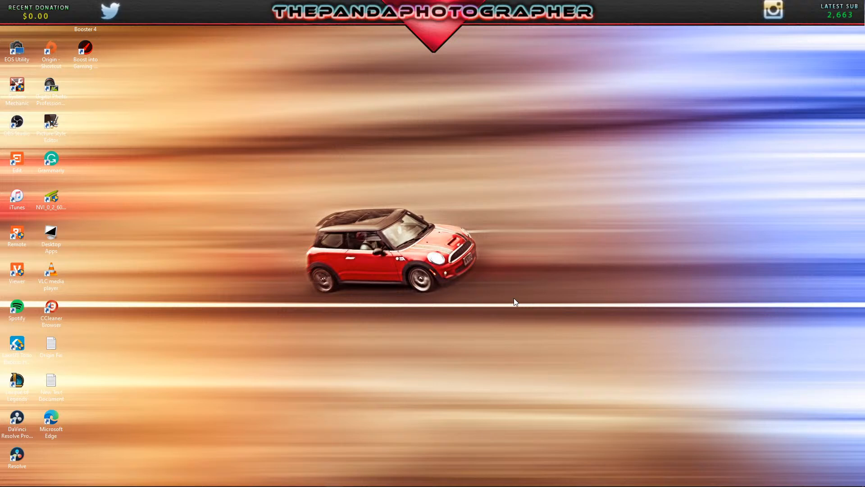
- Open the desktop background settings and browse for a picture in the edited photos folder under Raw Photos > Canon
right_click(514, 298)
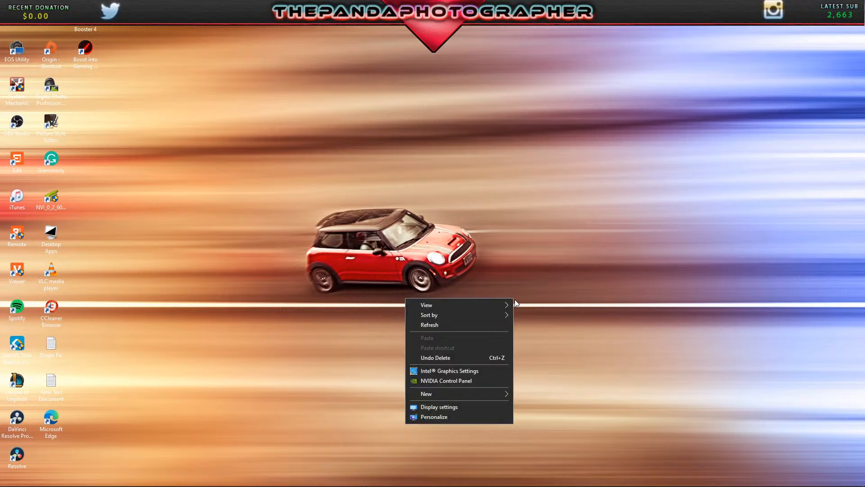
click(450, 415)
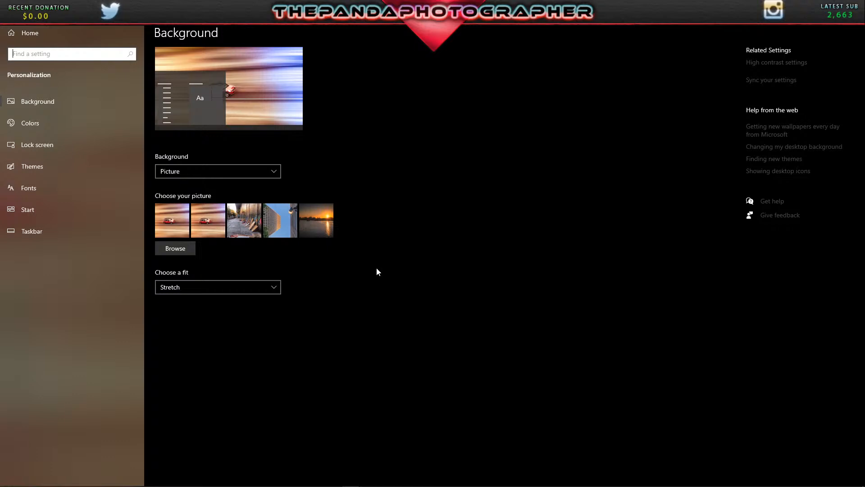
click(175, 248)
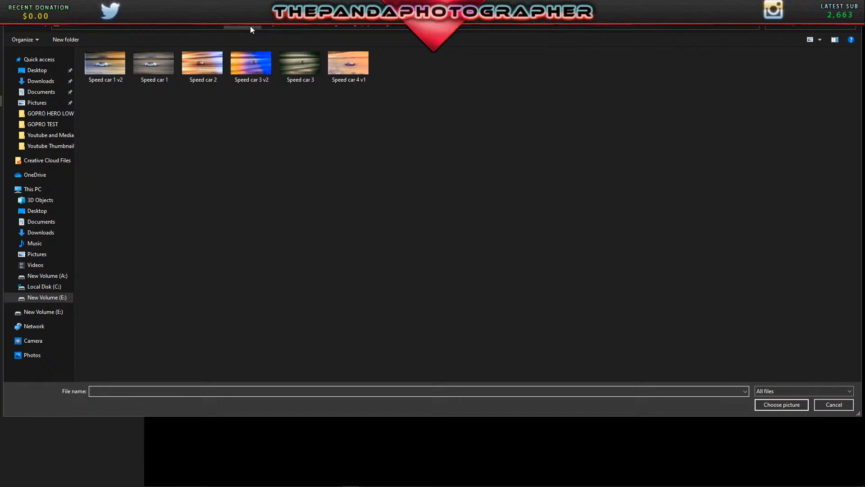
click(192, 25)
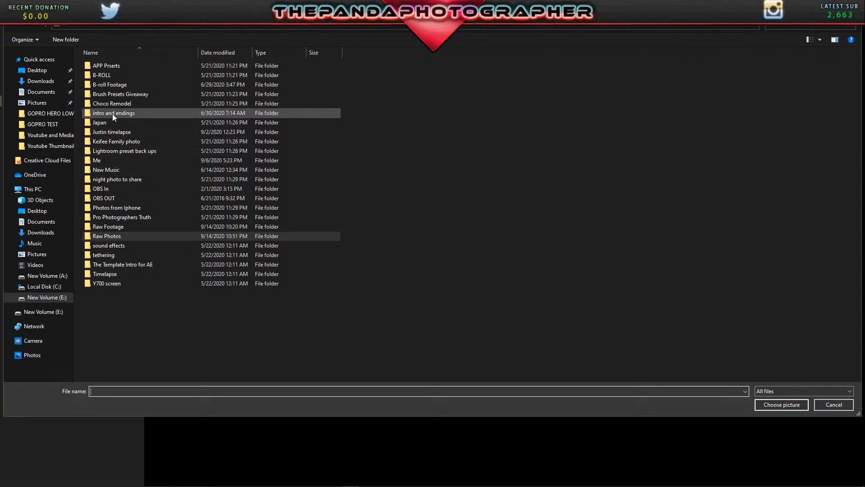
double_click(101, 233)
double_click(101, 75)
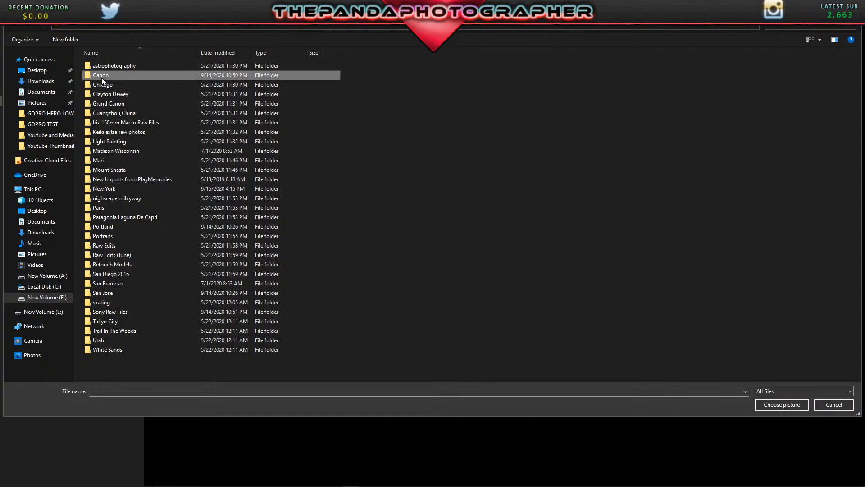
double_click(104, 86)
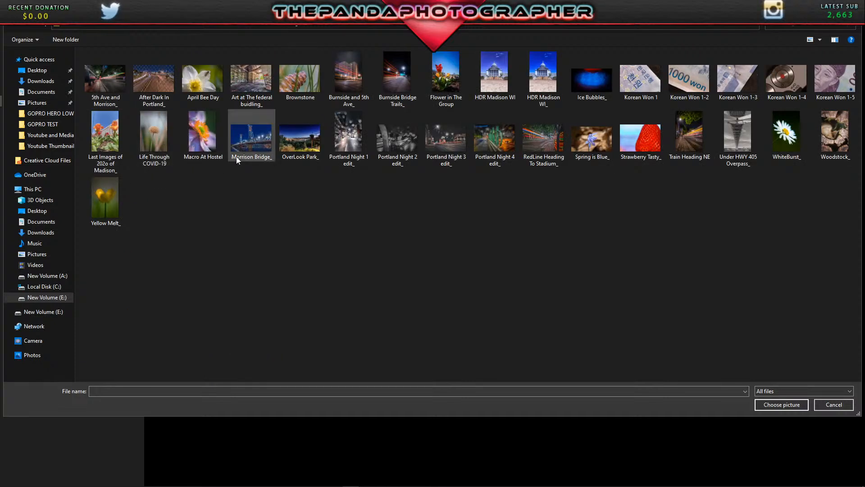
- Set OverLook Park_ as the desktop background picture and close the personalization settings
click(237, 127)
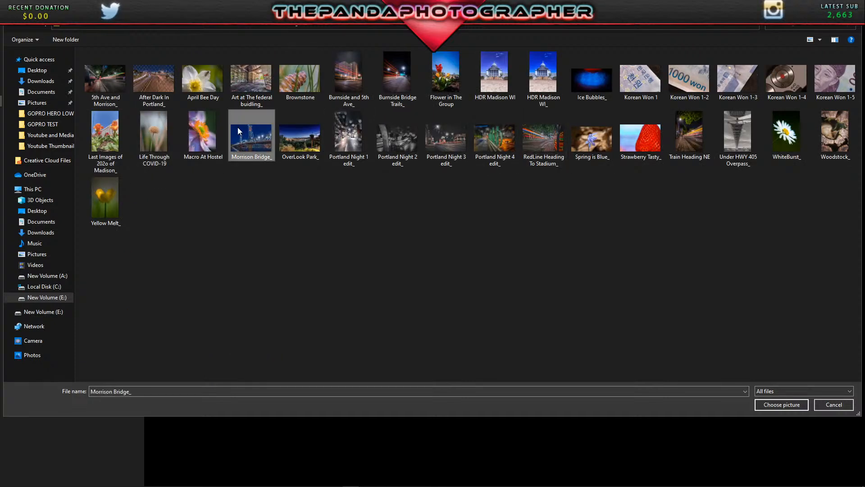
click(308, 143)
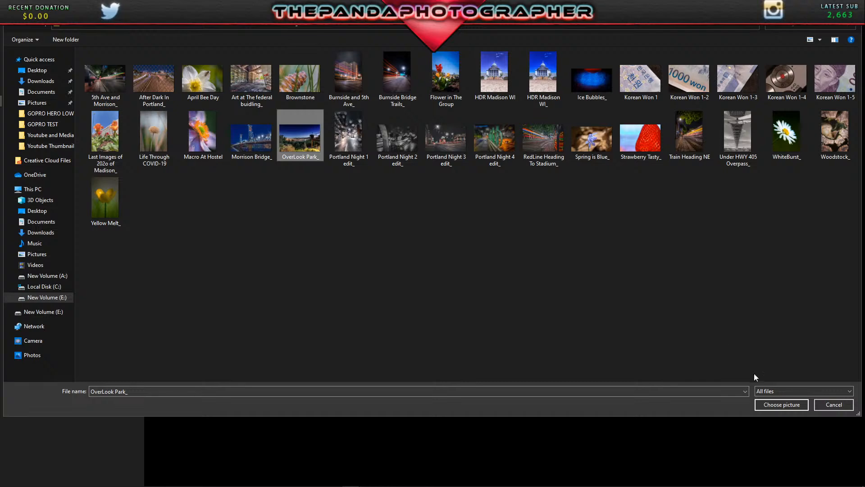
click(771, 404)
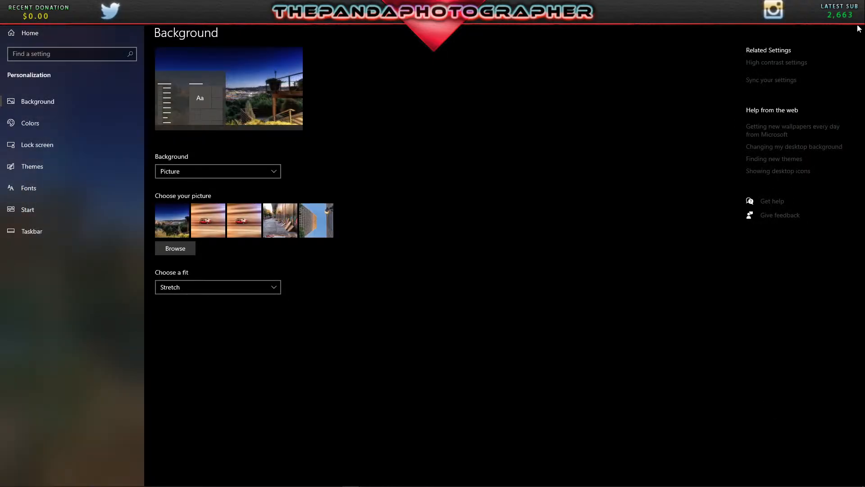
click(857, 12)
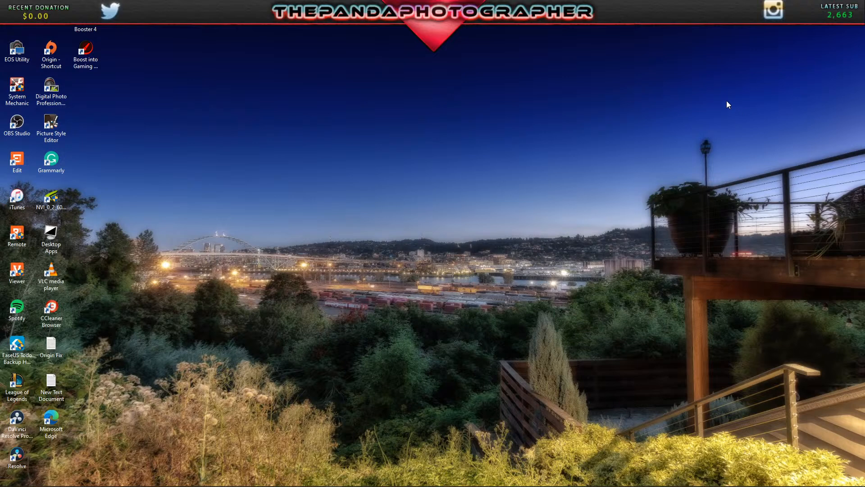
- Empty the Recycle Bin, permanently deleting its contents
right_click(40, 27)
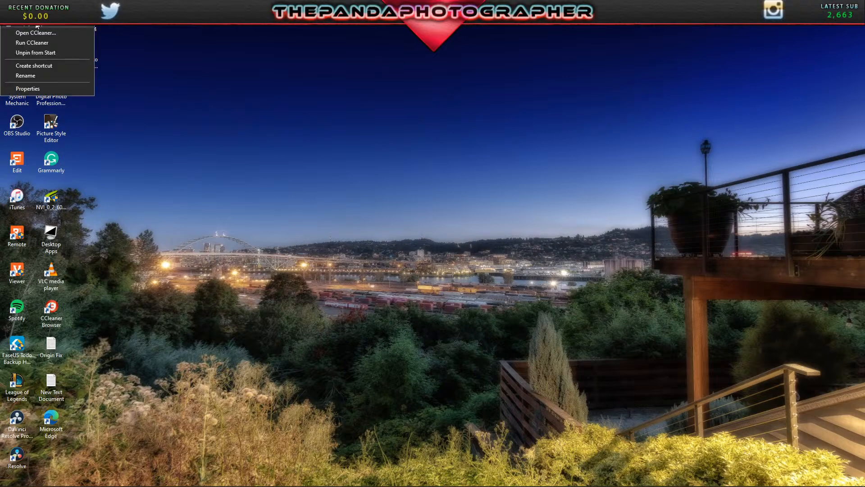
key(shift+Delete)
click(459, 253)
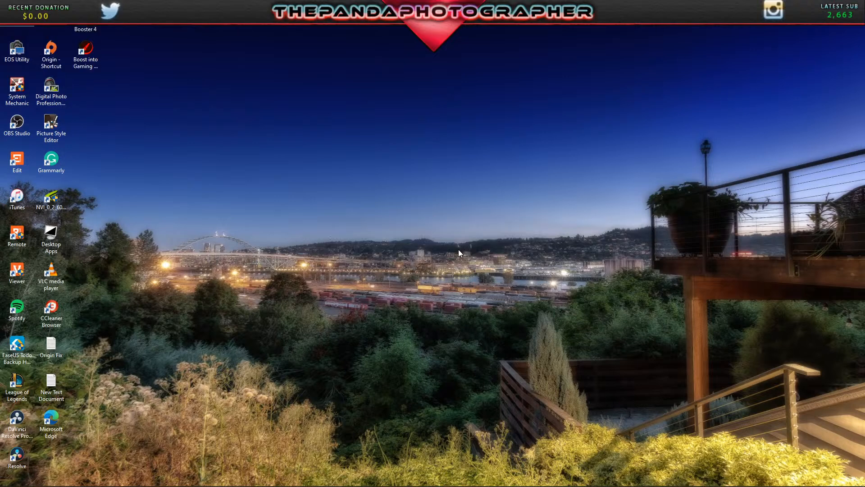